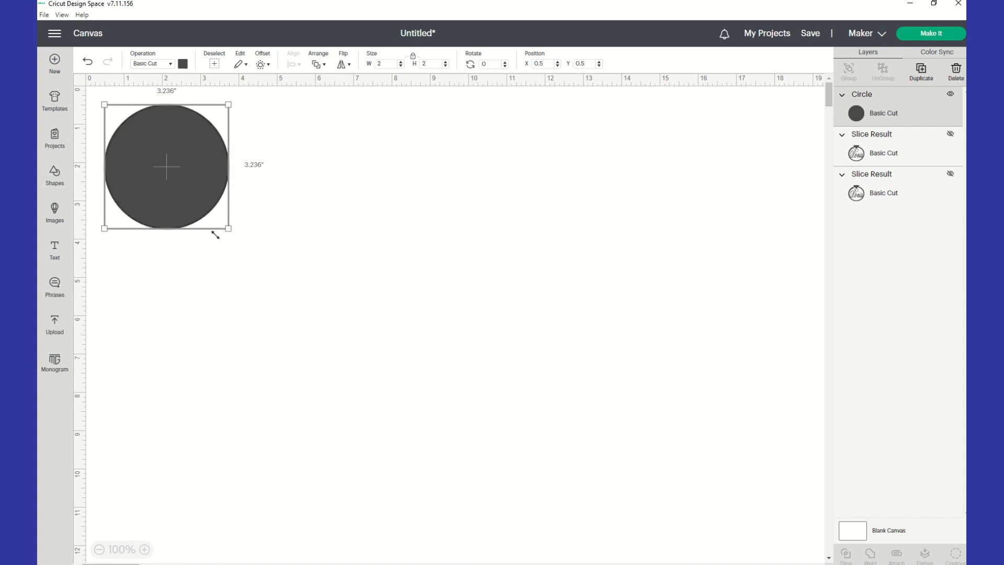
Duplicate the dark circle and place the copy to its right.
{"action": "left_click_drag", "start_coordinate": [255, 209], "coordinate": [342, 269]}
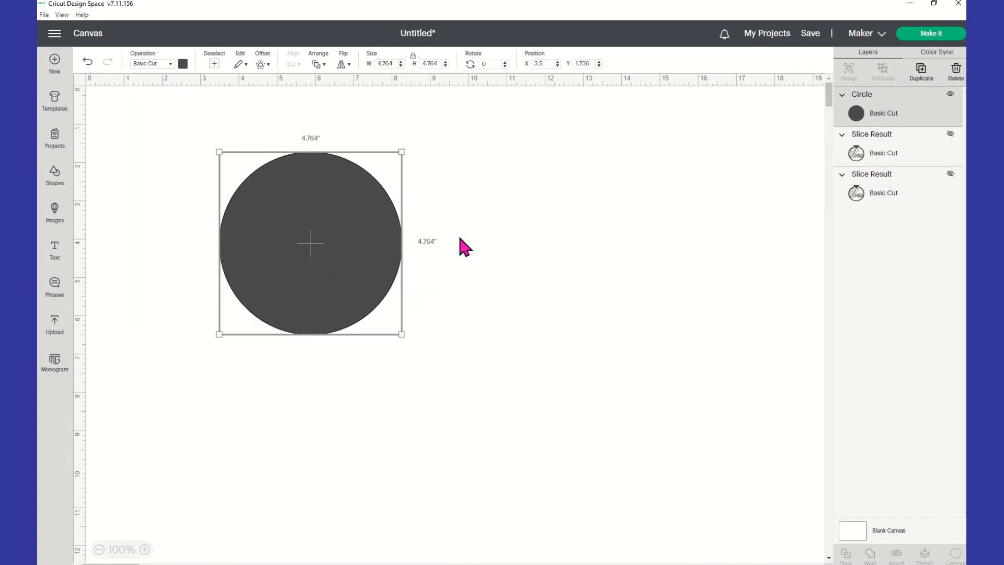
{"action": "left_click", "coordinate": [502, 220]}
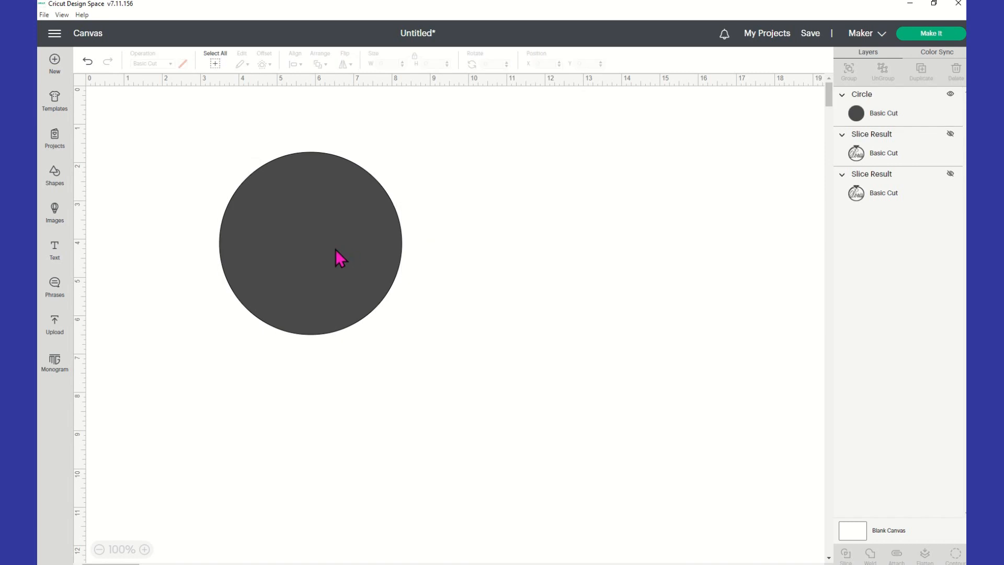
{"action": "left_click", "coordinate": [327, 220]}
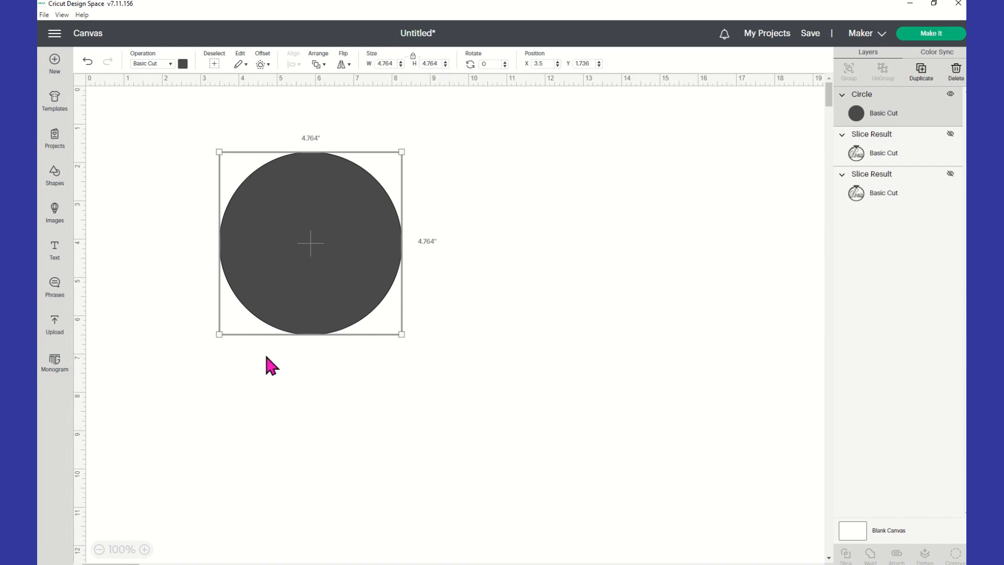
{"action": "right_click", "coordinate": [295, 261]}
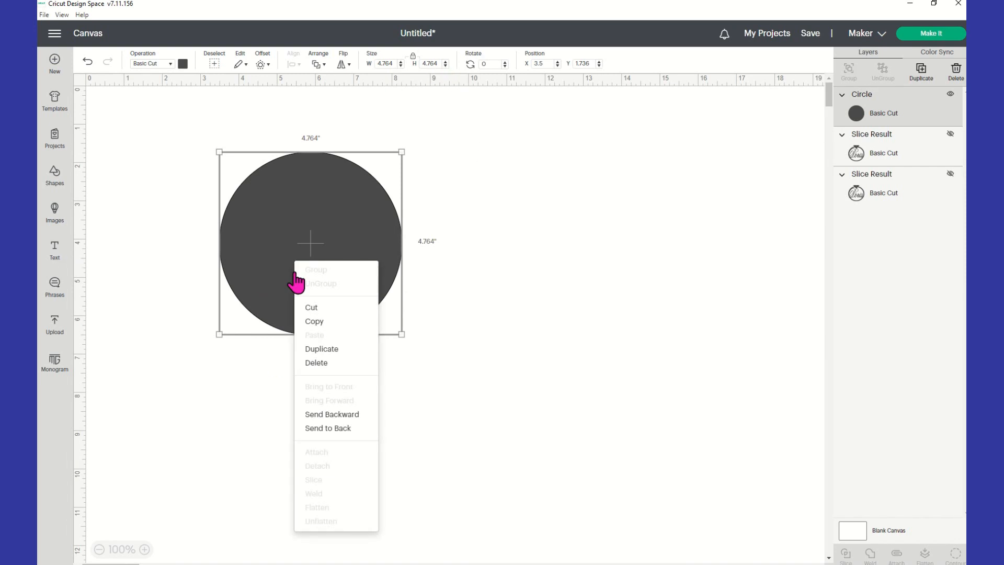
{"action": "left_click", "coordinate": [332, 349]}
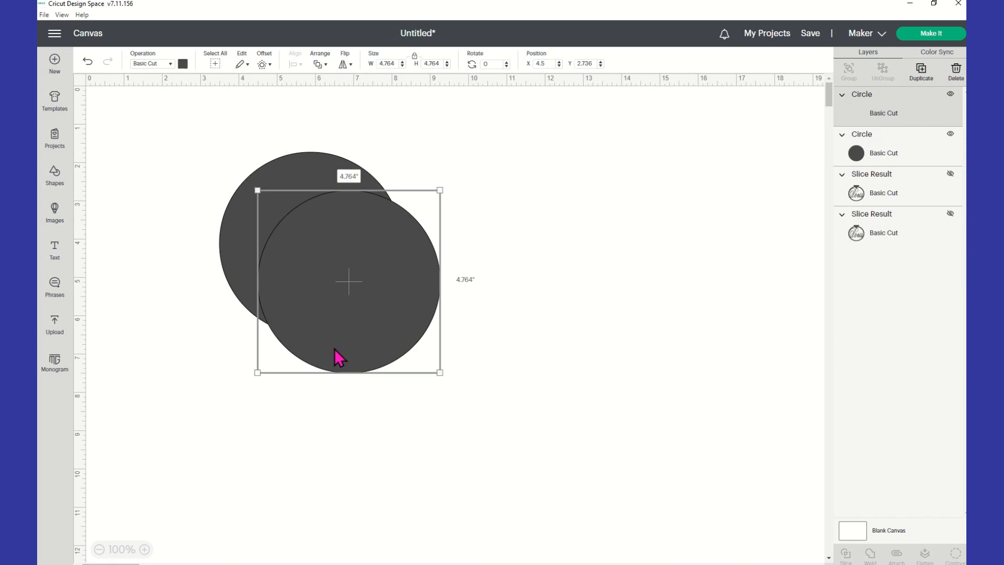
{"action": "left_click_drag", "start_coordinate": [350, 331], "coordinate": [529, 303]}
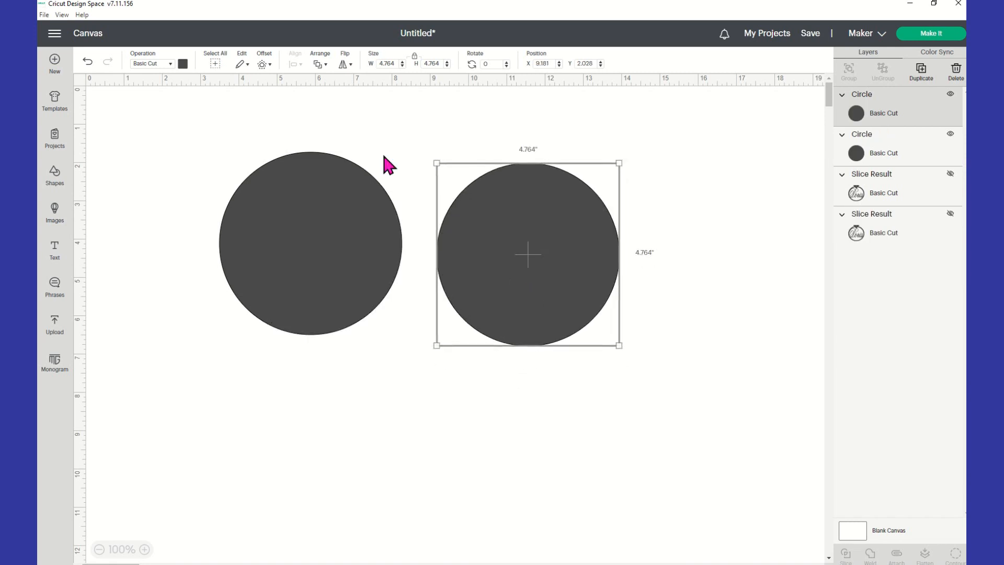
Make the copied circle white and shrink it to 4.375 inches.
{"action": "left_click", "coordinate": [182, 65]}
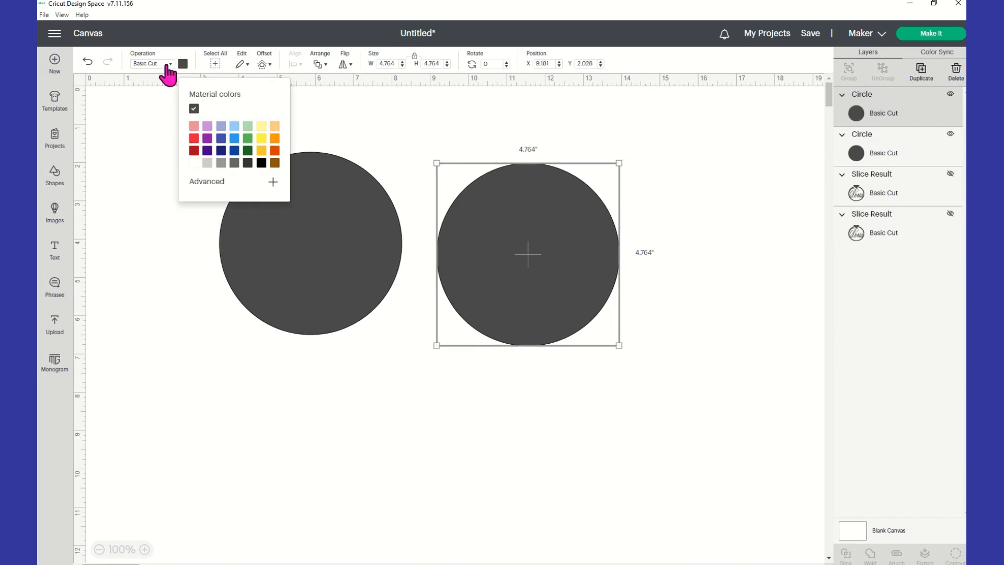
{"action": "left_click", "coordinate": [194, 163]}
{"action": "left_click", "coordinate": [549, 354]}
{"action": "left_click", "coordinate": [555, 274]}
{"action": "left_click_drag", "start_coordinate": [619, 346], "coordinate": [603, 330]}
Move the white circle over the dark one and select both circles.
{"action": "left_click_drag", "start_coordinate": [551, 280], "coordinate": [341, 276]}
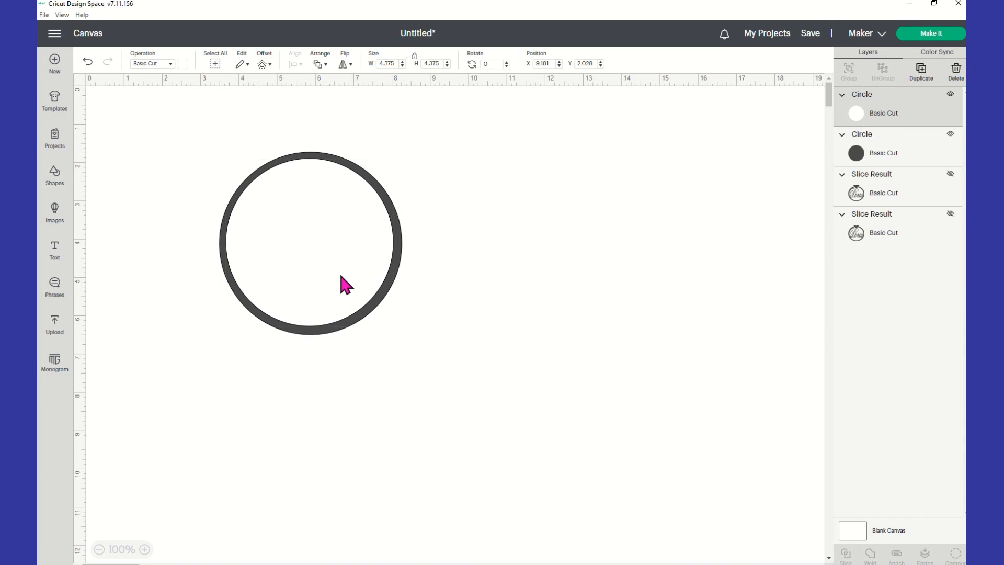
{"action": "left_click", "coordinate": [586, 291]}
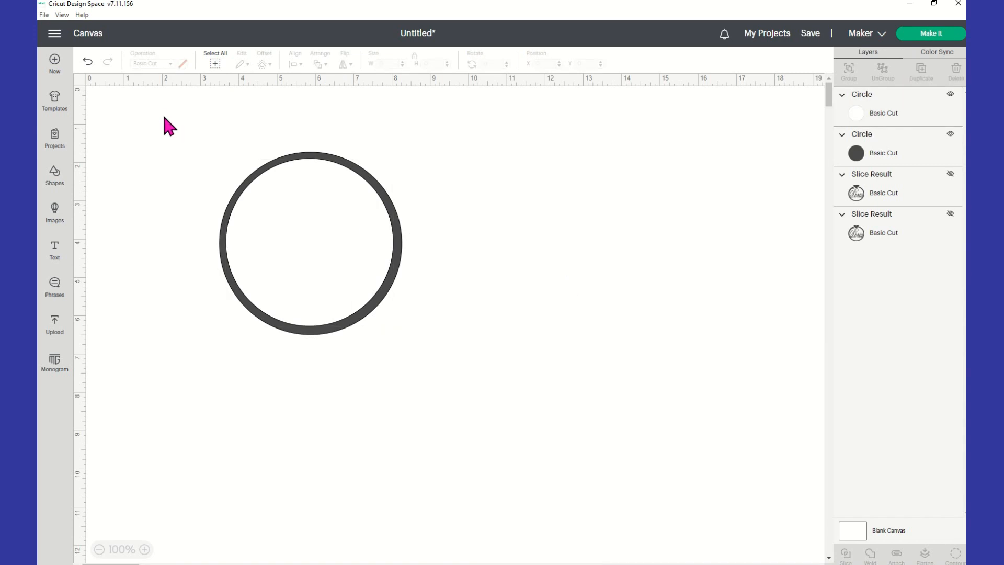
{"action": "left_click_drag", "start_coordinate": [148, 120], "coordinate": [453, 402]}
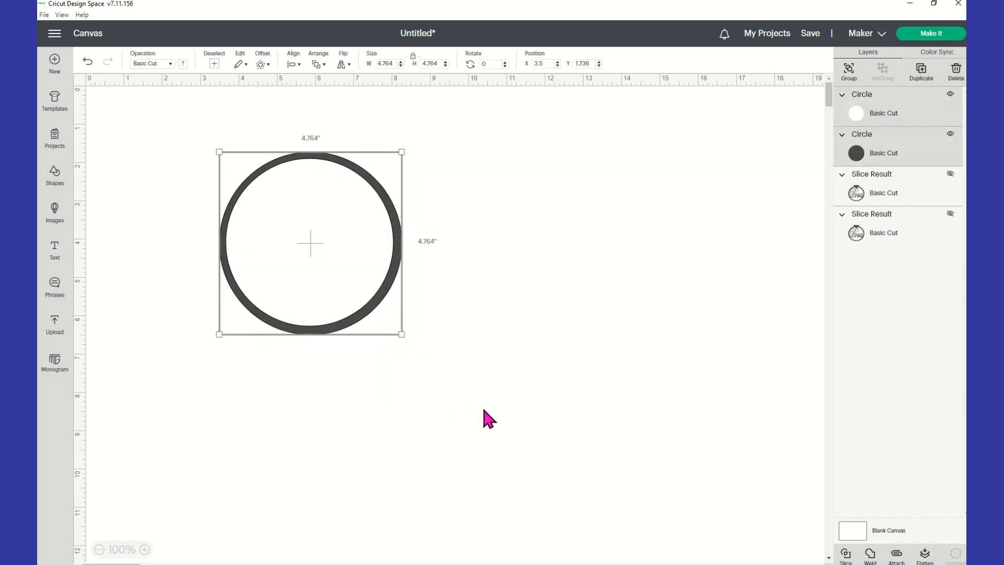
Center both circles horizontally and slice the white circle out of the dark one.
{"action": "left_click", "coordinate": [128, 139]}
{"action": "left_click_drag", "start_coordinate": [132, 114], "coordinate": [523, 432]}
{"action": "left_click", "coordinate": [296, 67]}
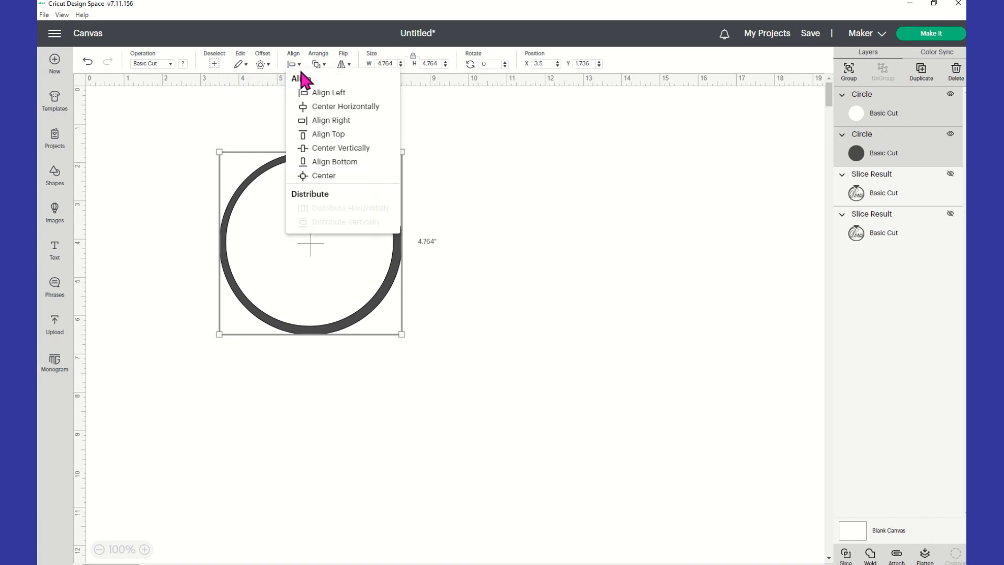
{"action": "left_click", "coordinate": [347, 108]}
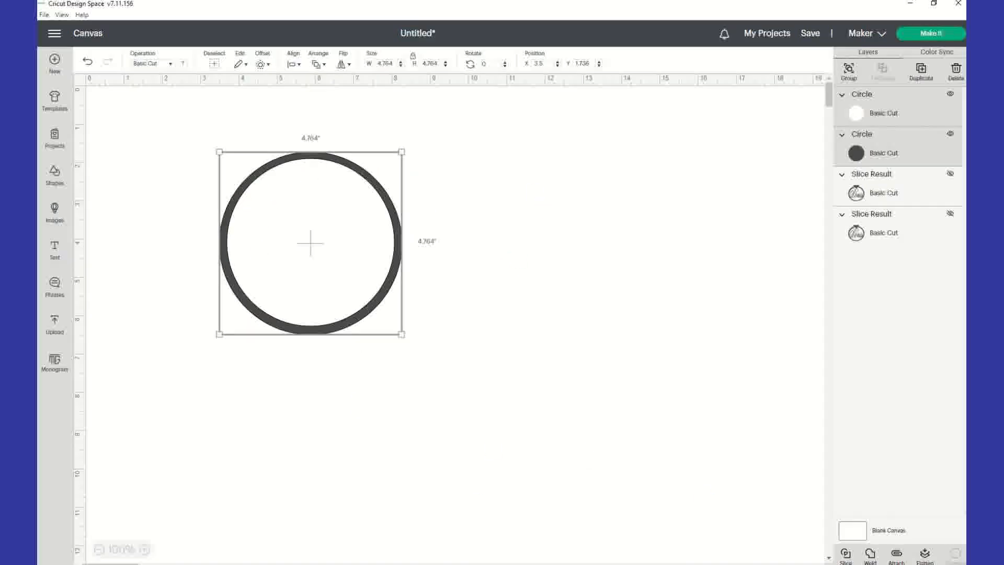
{"action": "left_click", "coordinate": [847, 558]}
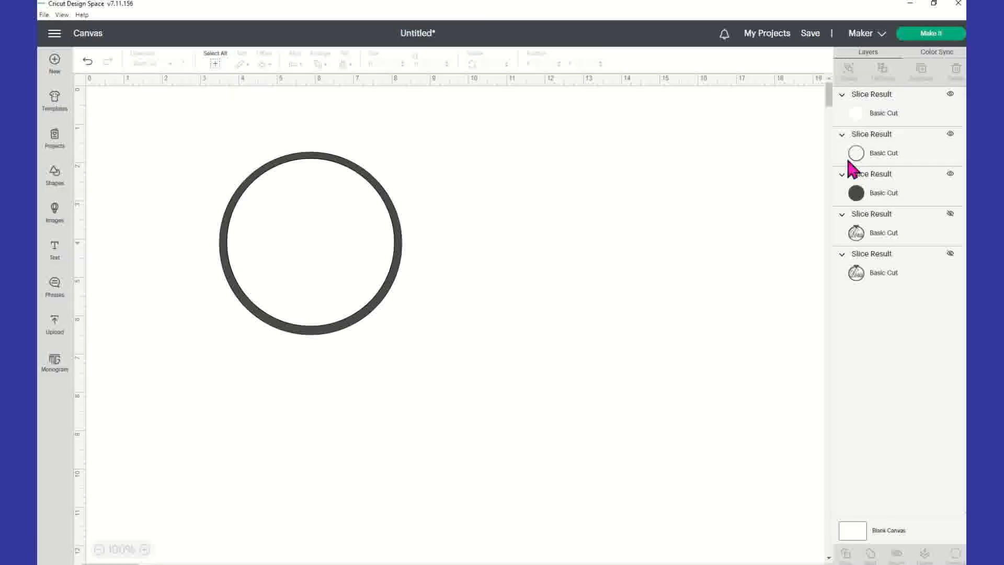
Delete the white and filled Slice Result pieces, keeping only the ring, and shift it slightly.
{"action": "left_click", "coordinate": [870, 119]}
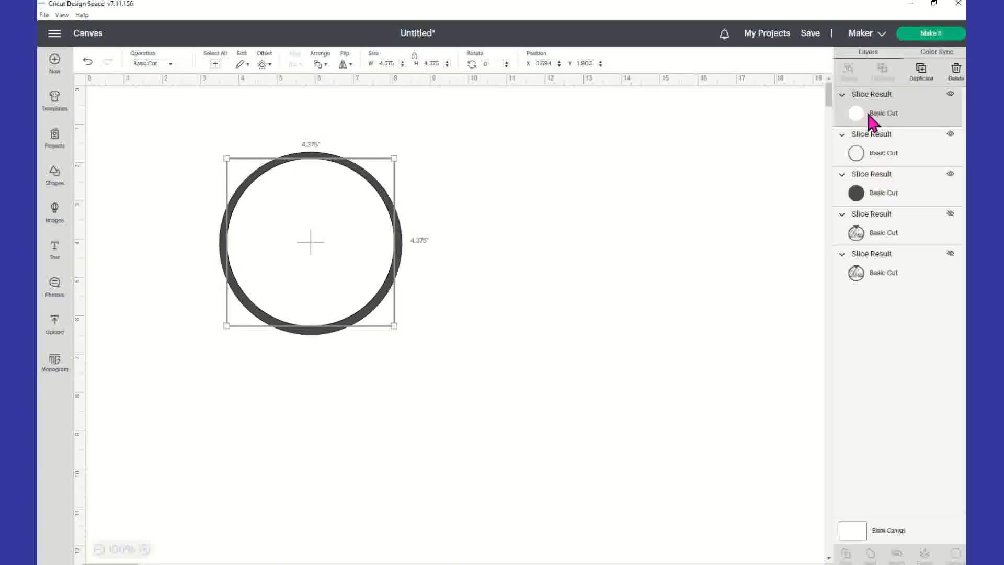
{"action": "key", "text": "Delete"}
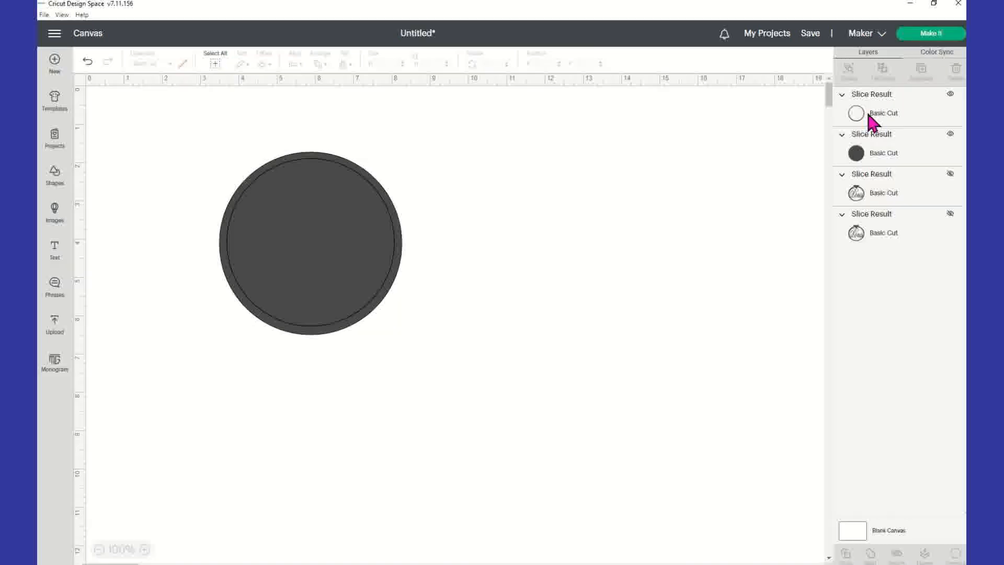
{"action": "left_click", "coordinate": [882, 157]}
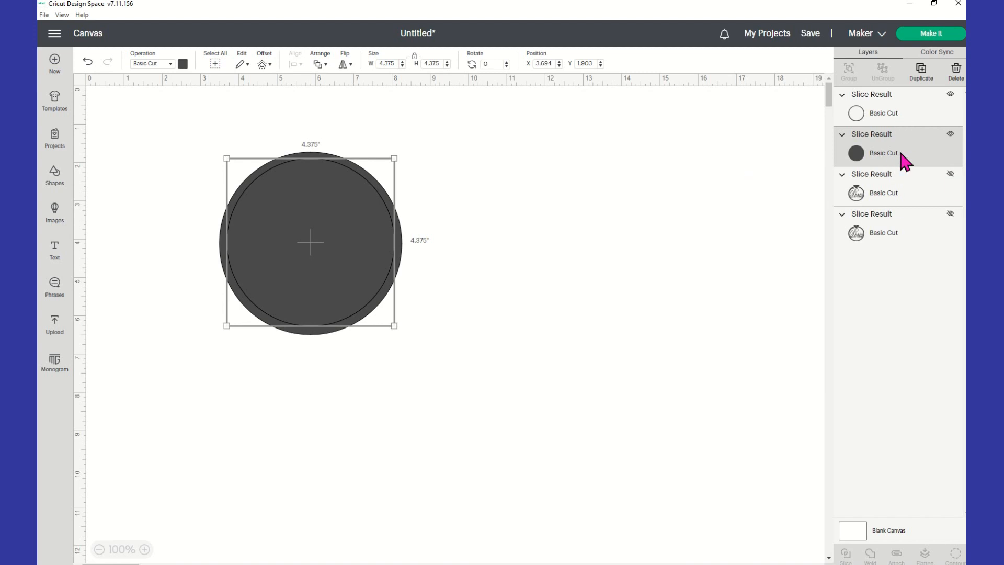
{"action": "key", "text": "Delete"}
{"action": "left_click_drag", "start_coordinate": [233, 230], "coordinate": [298, 257]}
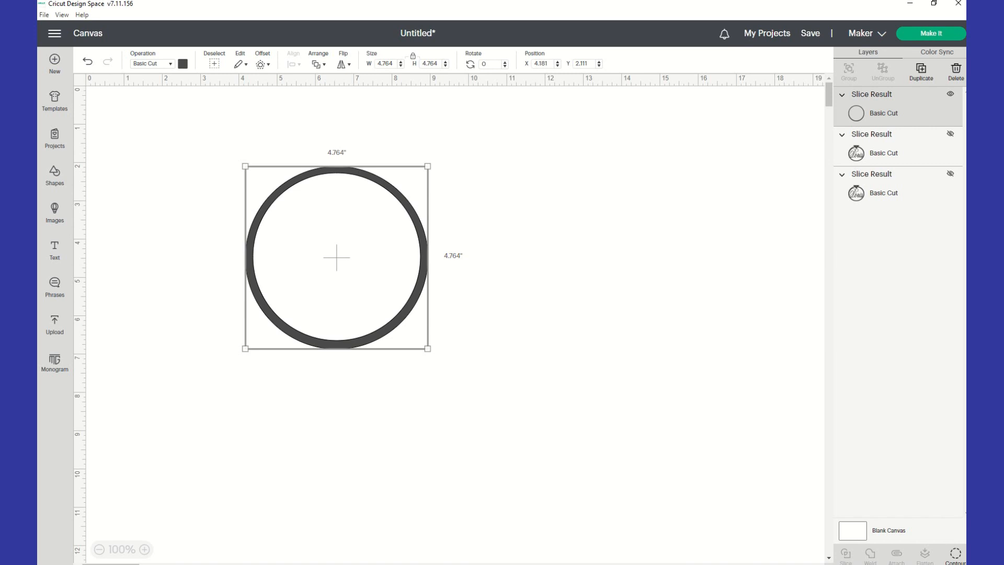
Change the Blank Canvas colour to light yellow.
{"action": "left_click", "coordinate": [889, 541]}
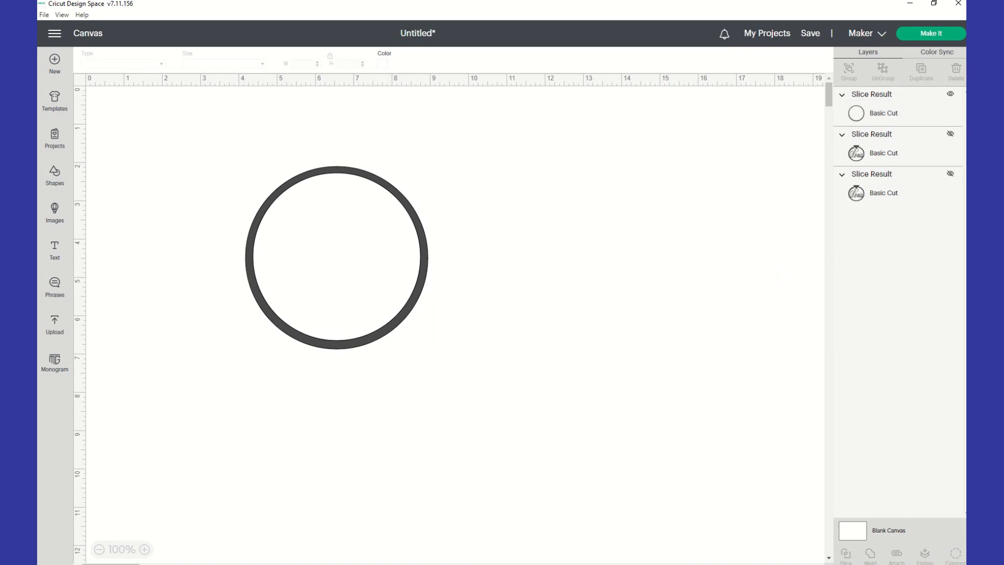
{"action": "left_click", "coordinate": [384, 64]}
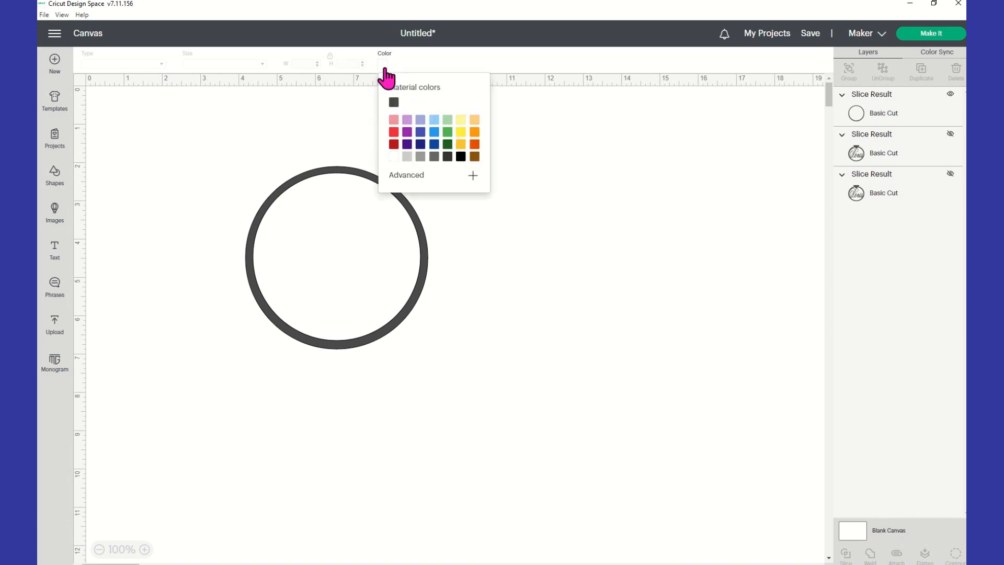
{"action": "left_click", "coordinate": [461, 120]}
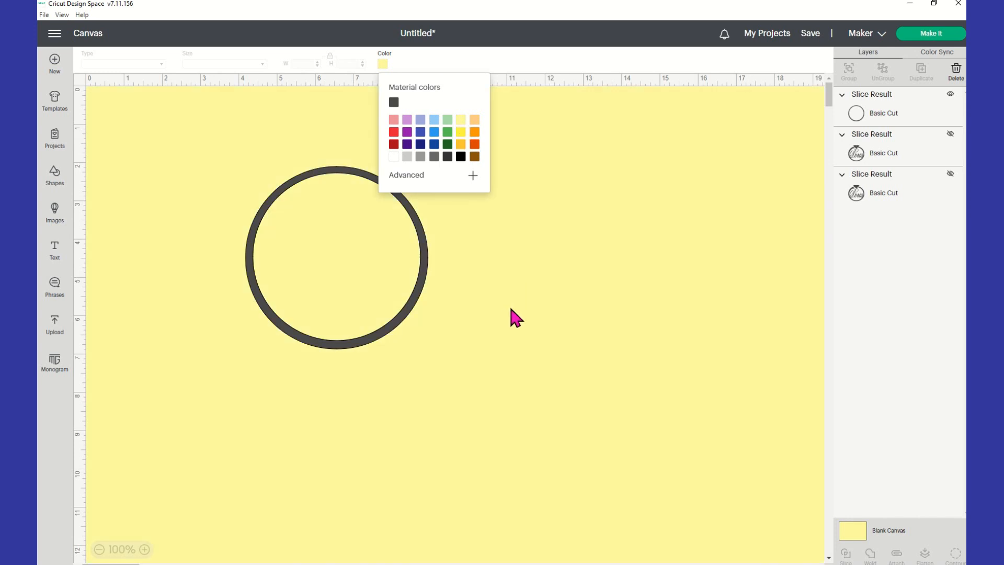
{"action": "left_click", "coordinate": [299, 310]}
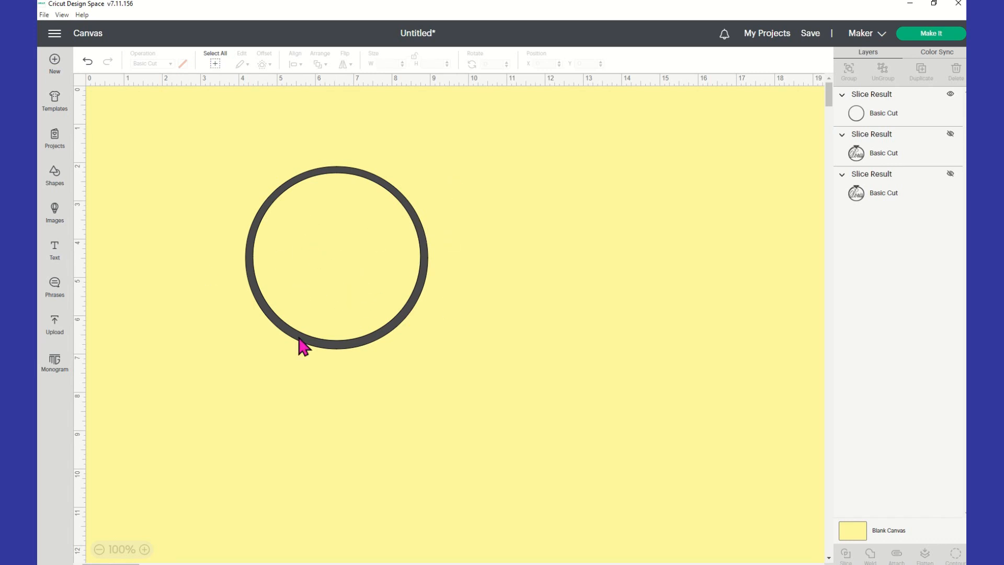
Insert a downward-pointing triangle from Shapes and roughly adjust its size.
{"action": "left_click", "coordinate": [55, 188]}
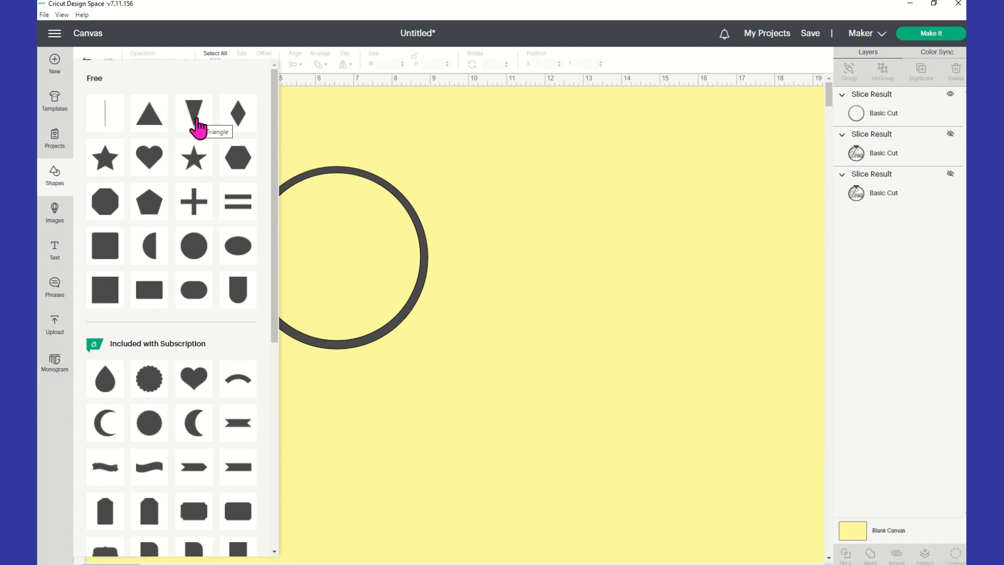
{"action": "left_click", "coordinate": [198, 127]}
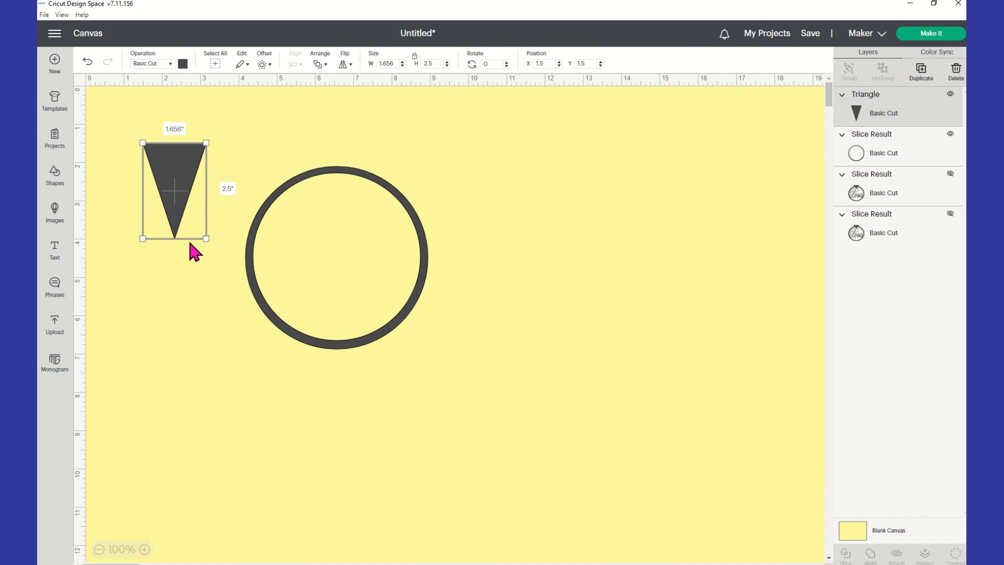
{"action": "left_click_drag", "start_coordinate": [207, 240], "coordinate": [339, 181]}
{"action": "left_click", "coordinate": [128, 294]}
{"action": "left_click_drag", "start_coordinate": [293, 229], "coordinate": [490, 191]}
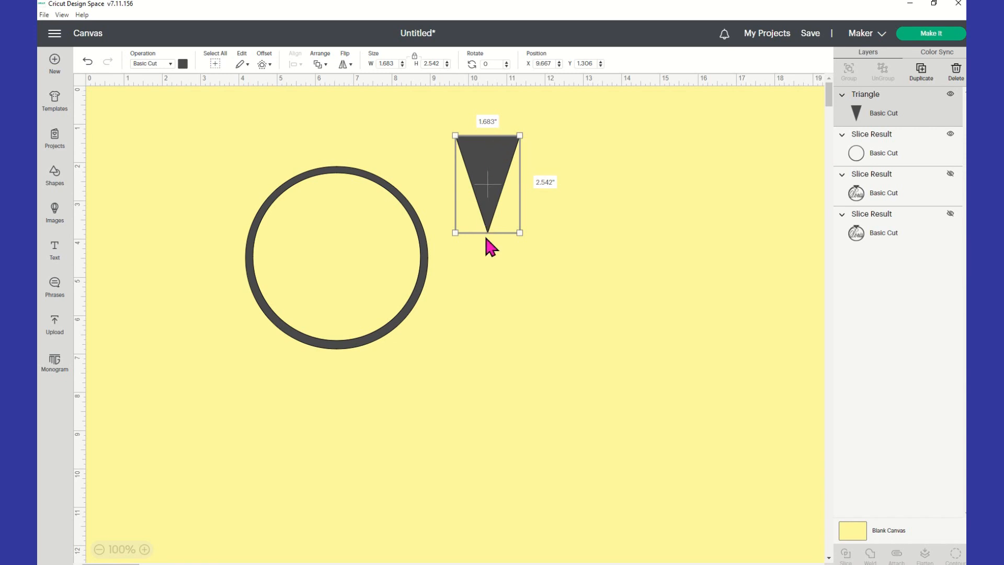
{"action": "left_click_drag", "start_coordinate": [519, 233], "coordinate": [511, 203]}
Unlock proportions, size the triangle to 1.558 by 1.519 inches, and select it.
{"action": "left_click", "coordinate": [414, 56]}
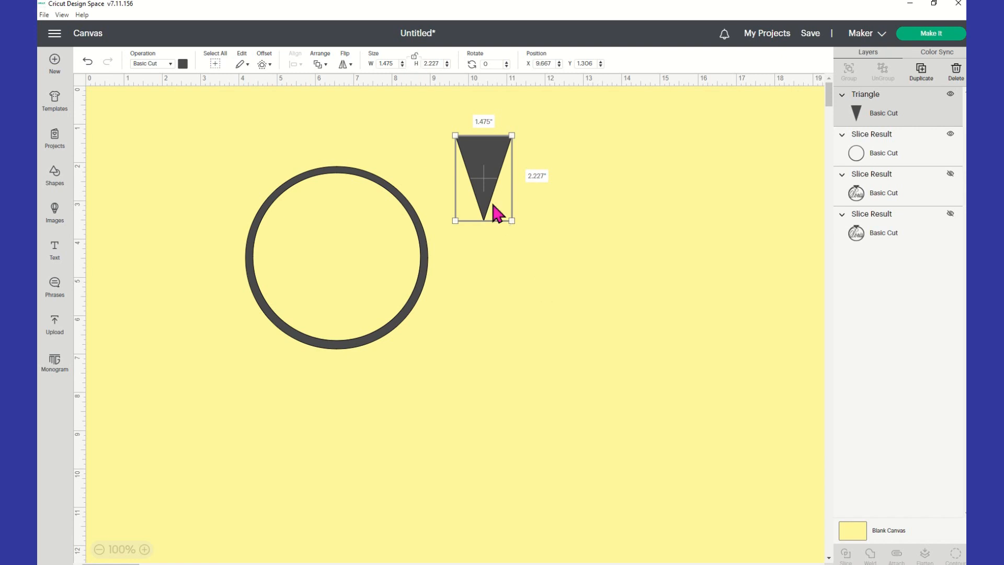
{"action": "left_click_drag", "start_coordinate": [512, 221], "coordinate": [515, 194]}
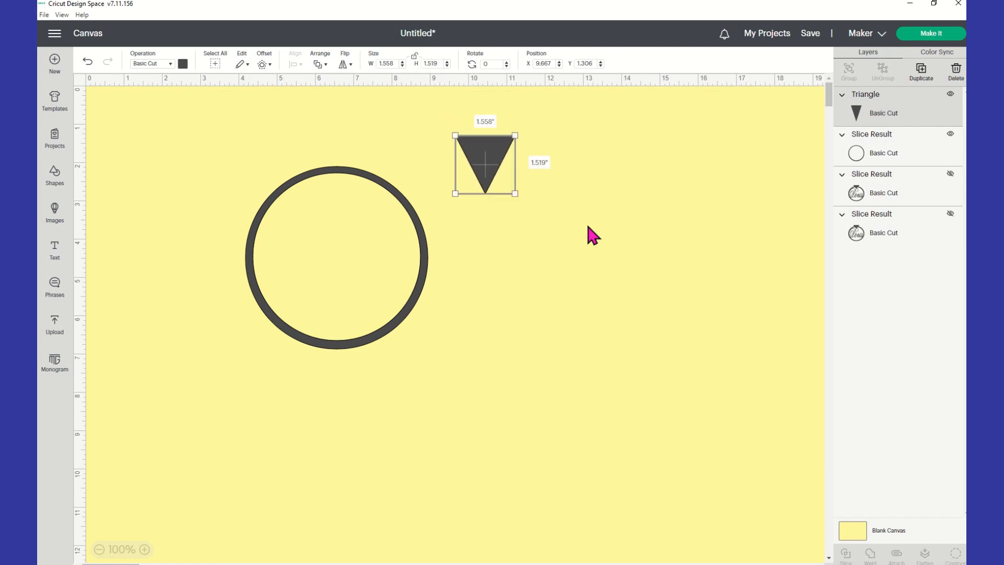
{"action": "left_click", "coordinate": [583, 226]}
{"action": "left_click_drag", "start_coordinate": [487, 159], "coordinate": [487, 159]}
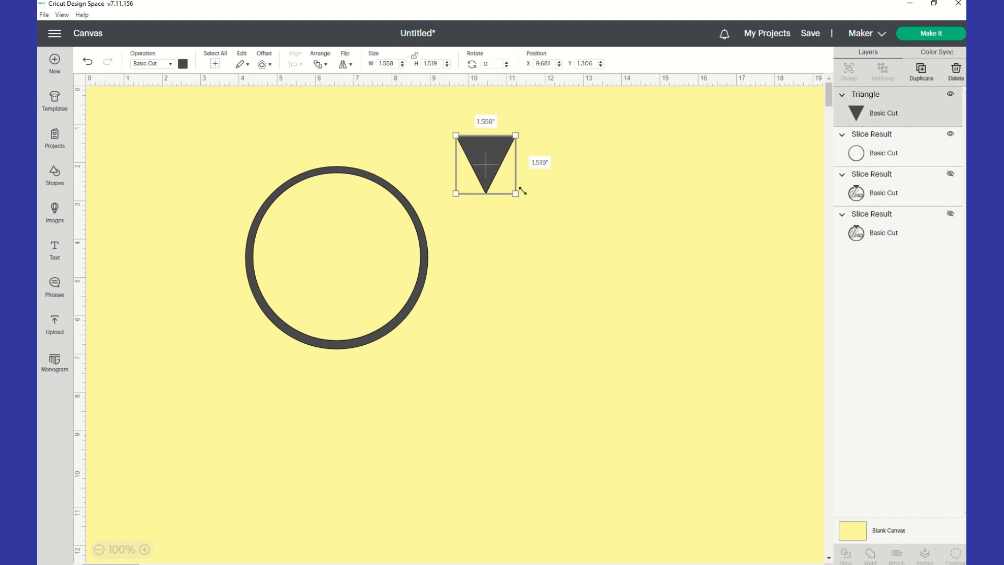
{"action": "left_click", "coordinate": [528, 228]}
{"action": "left_click", "coordinate": [495, 146]}
{"action": "left_click", "coordinate": [458, 295]}
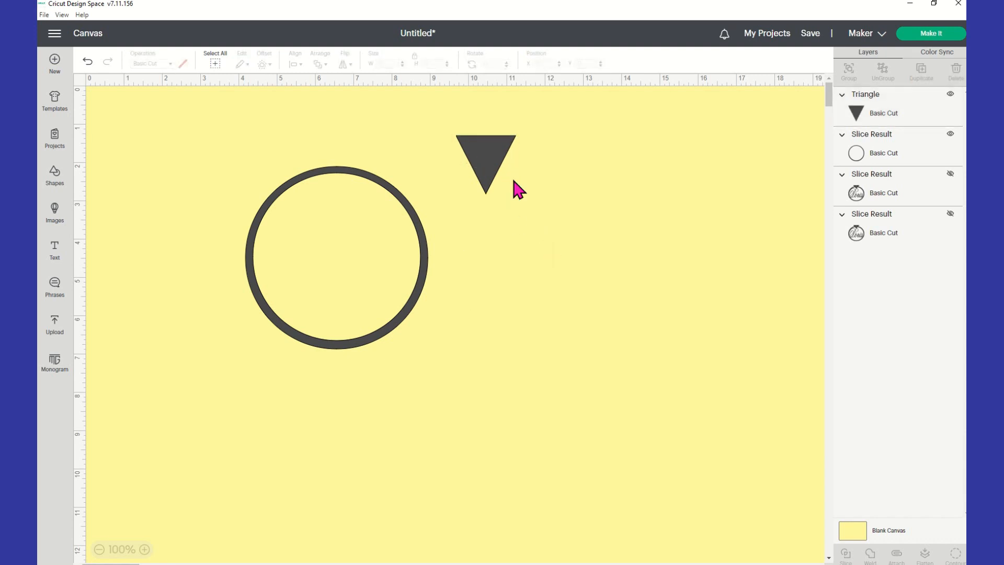
{"action": "left_click", "coordinate": [491, 165]}
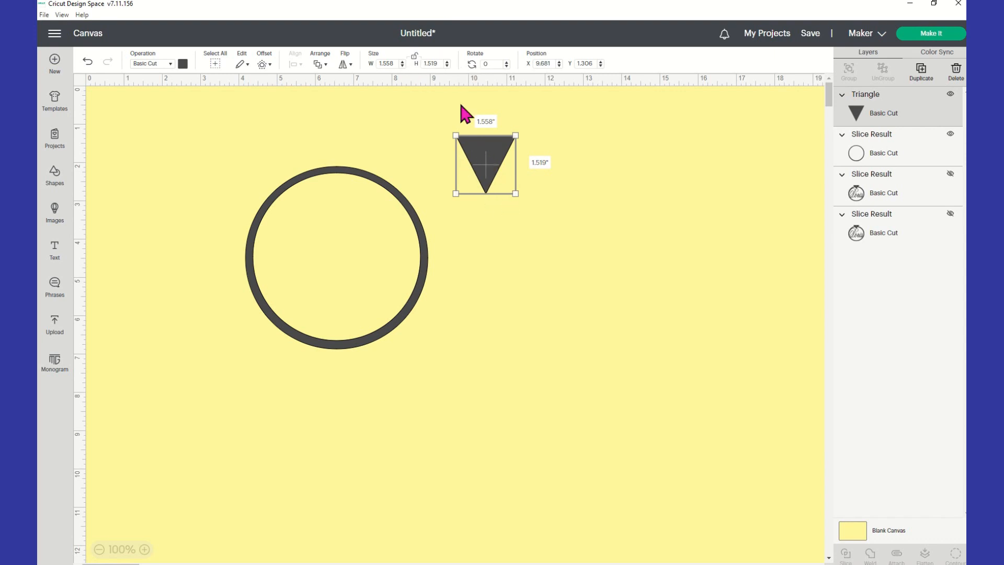
Resize the triangle freely to 1.582 by 1.075 inches.
{"action": "left_click", "coordinate": [415, 56]}
{"action": "left_click_drag", "start_coordinate": [516, 195], "coordinate": [542, 213]}
{"action": "left_click", "coordinate": [414, 56]}
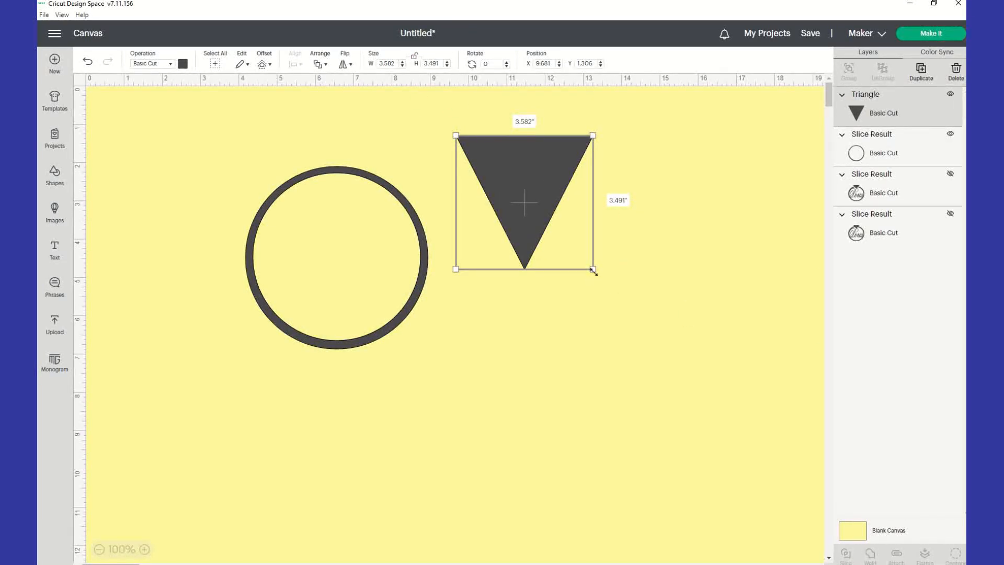
{"action": "left_click_drag", "start_coordinate": [594, 270], "coordinate": [517, 178]}
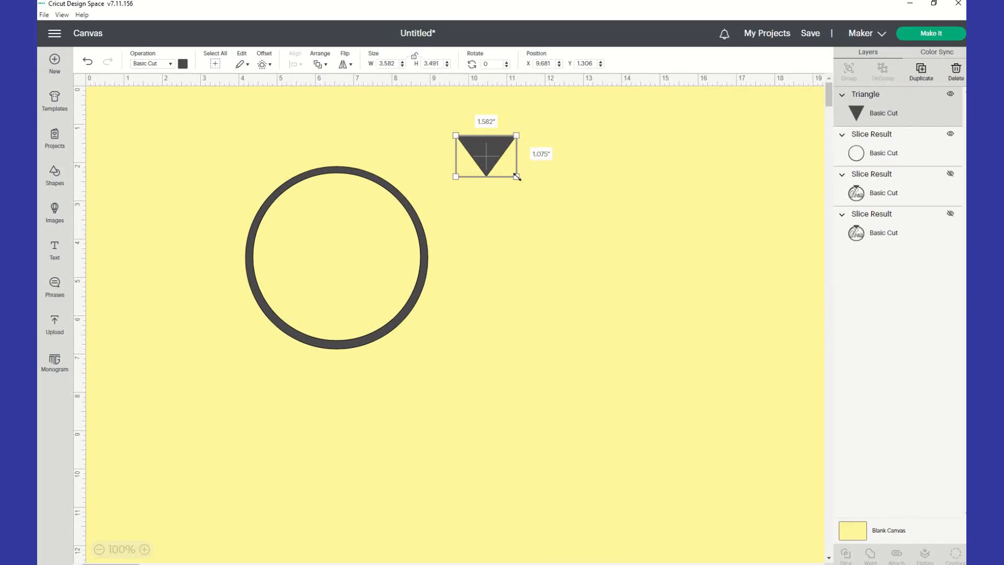
Move the triangle onto the top of the ring and select both shapes.
{"action": "left_click", "coordinate": [565, 269]}
{"action": "left_click_drag", "start_coordinate": [505, 155], "coordinate": [355, 172]}
{"action": "left_click", "coordinate": [504, 172]}
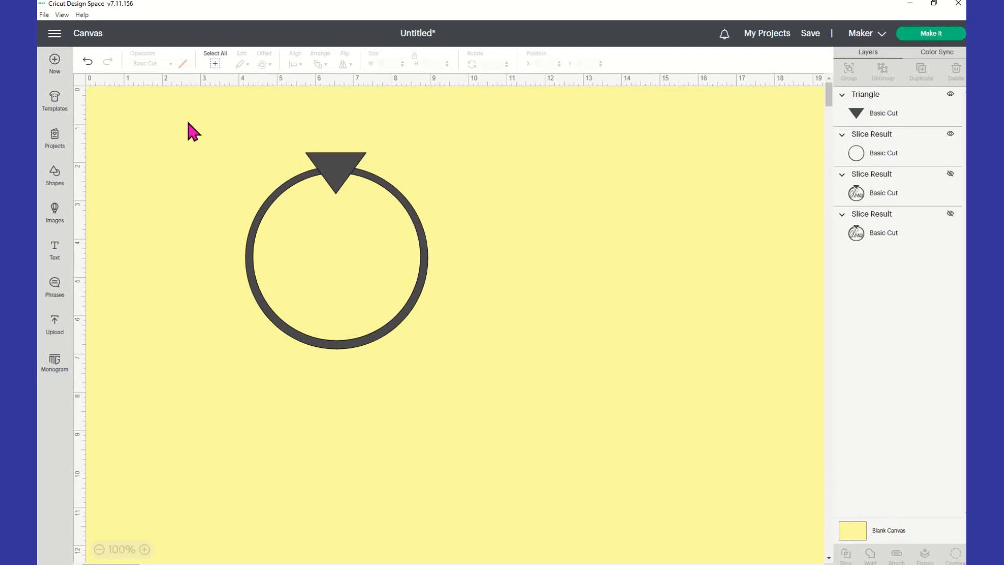
{"action": "left_click_drag", "start_coordinate": [187, 120], "coordinate": [546, 407]}
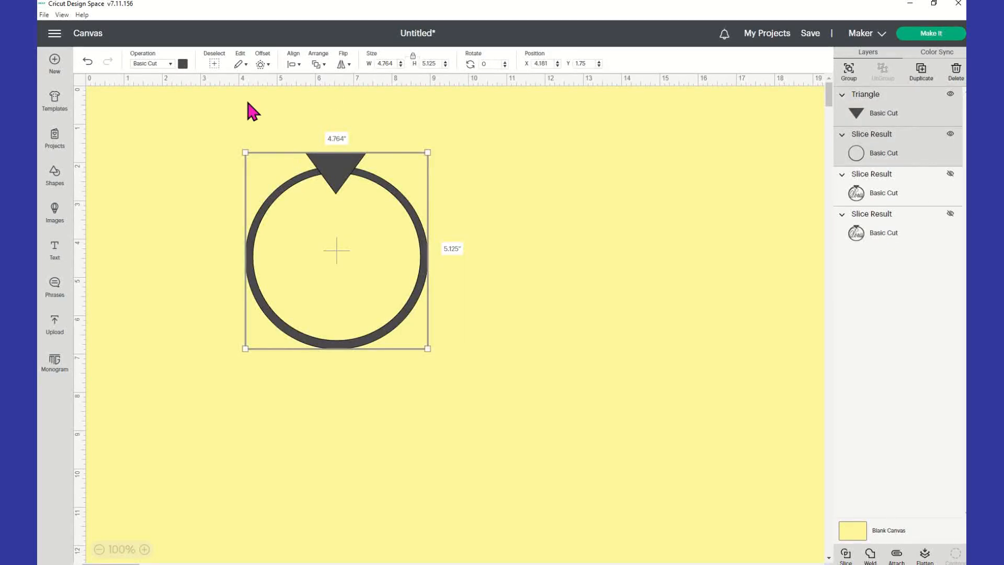
Center the triangle horizontally over the ring, group them, and shift the group left.
{"action": "left_click", "coordinate": [294, 63]}
{"action": "left_click", "coordinate": [322, 105]}
{"action": "left_click", "coordinate": [848, 72]}
{"action": "left_click_drag", "start_coordinate": [386, 224], "coordinate": [327, 244]}
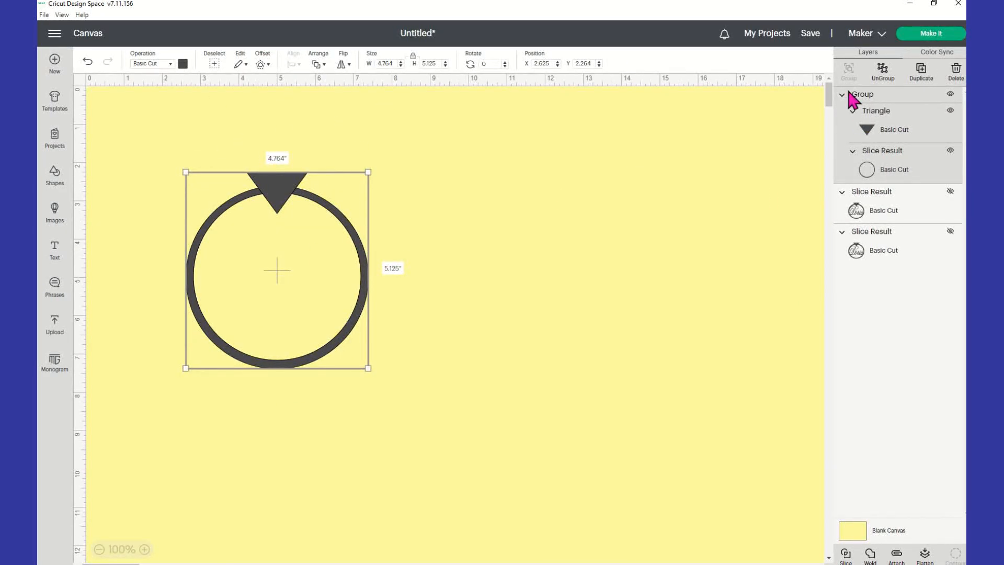
{"action": "left_click", "coordinate": [489, 226]}
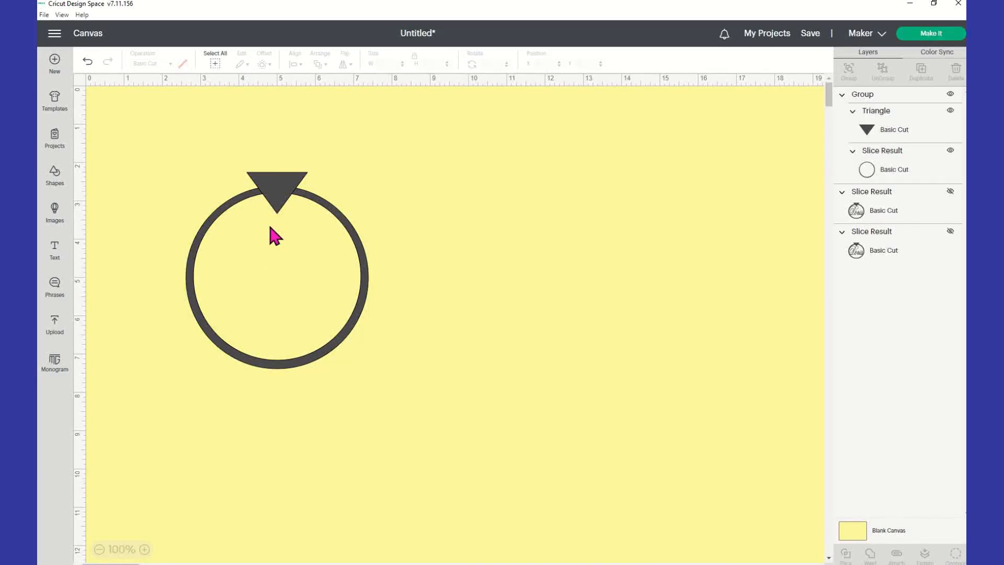
Insert a circle from Shapes and shrink it to 0.167 by 0.167 inches.
{"action": "left_click", "coordinate": [57, 177]}
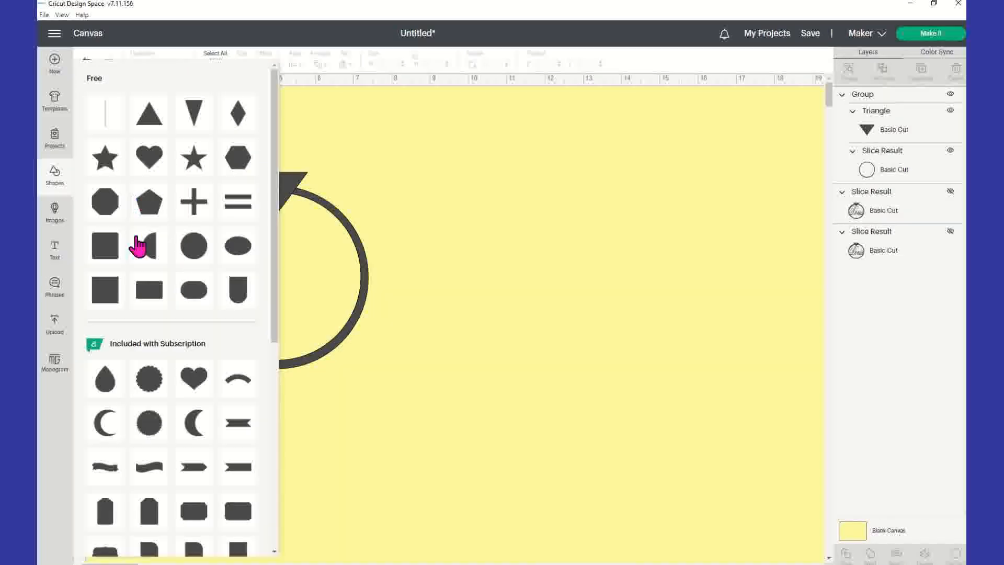
{"action": "left_click", "coordinate": [196, 252]}
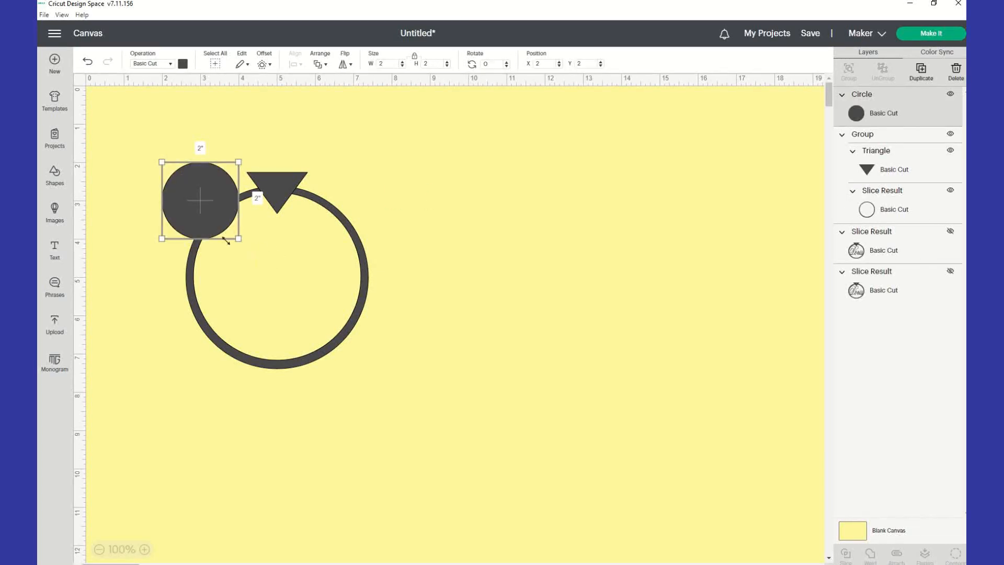
{"action": "left_click_drag", "start_coordinate": [238, 238], "coordinate": [158, 172]}
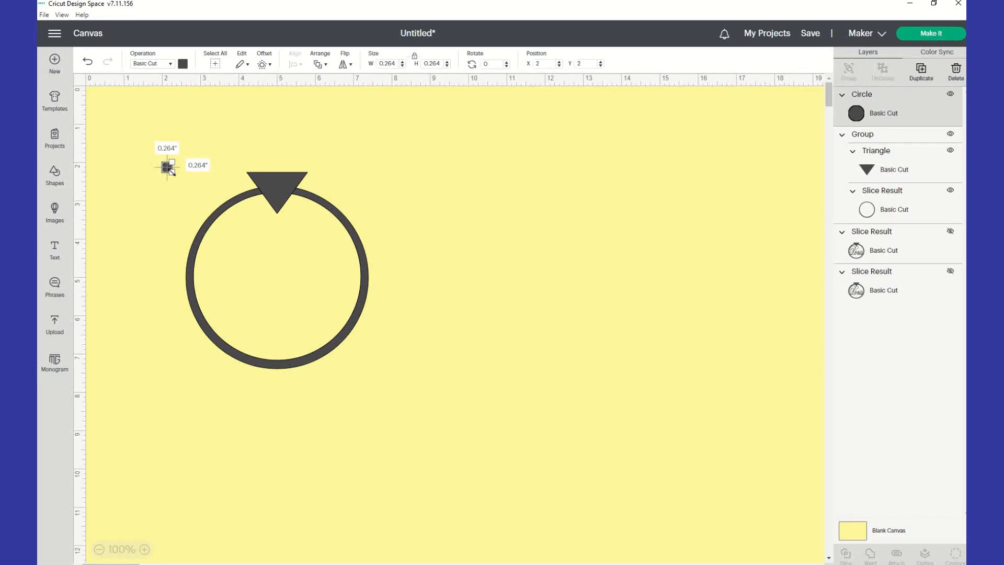
{"action": "left_click_drag", "start_coordinate": [169, 170], "coordinate": [165, 166]}
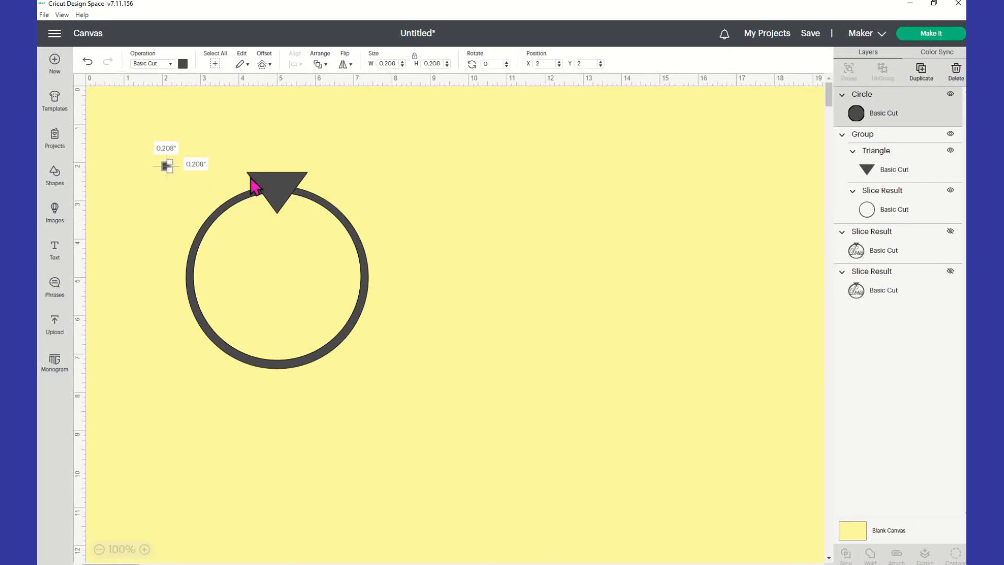
{"action": "left_click", "coordinate": [417, 170]}
{"action": "left_click", "coordinate": [164, 167]}
{"action": "left_click_drag", "start_coordinate": [170, 172], "coordinate": [168, 171]}
{"action": "left_click", "coordinate": [494, 197]}
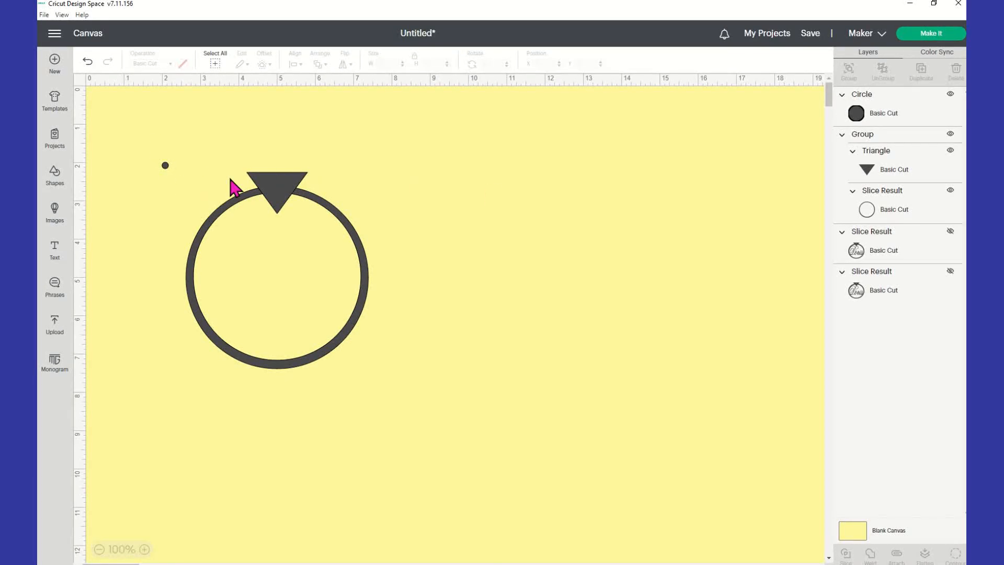
{"action": "left_click", "coordinate": [165, 166]}
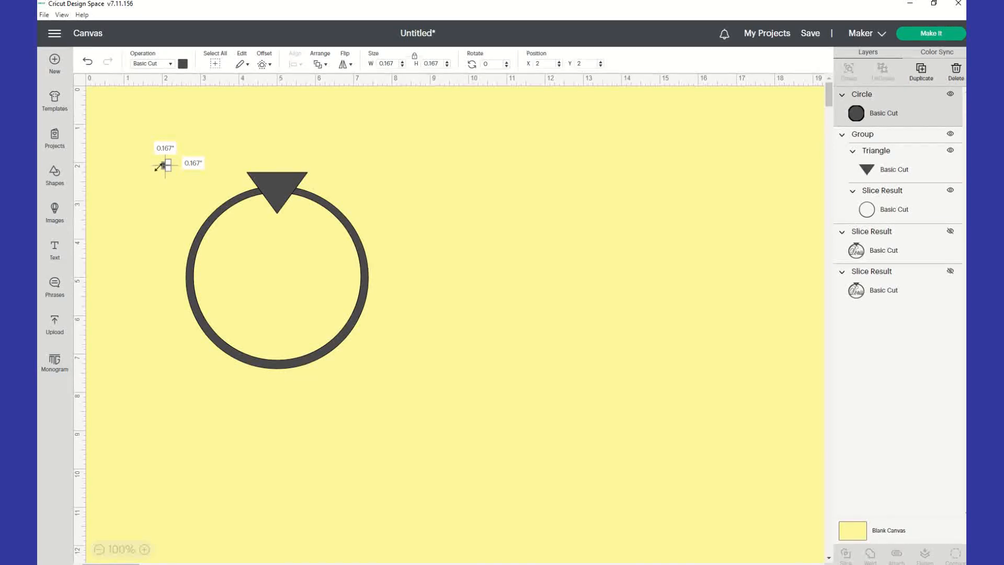
Colour the tiny circle white, move it onto the triangle, and center everything horizontally.
{"action": "left_click", "coordinate": [183, 64]}
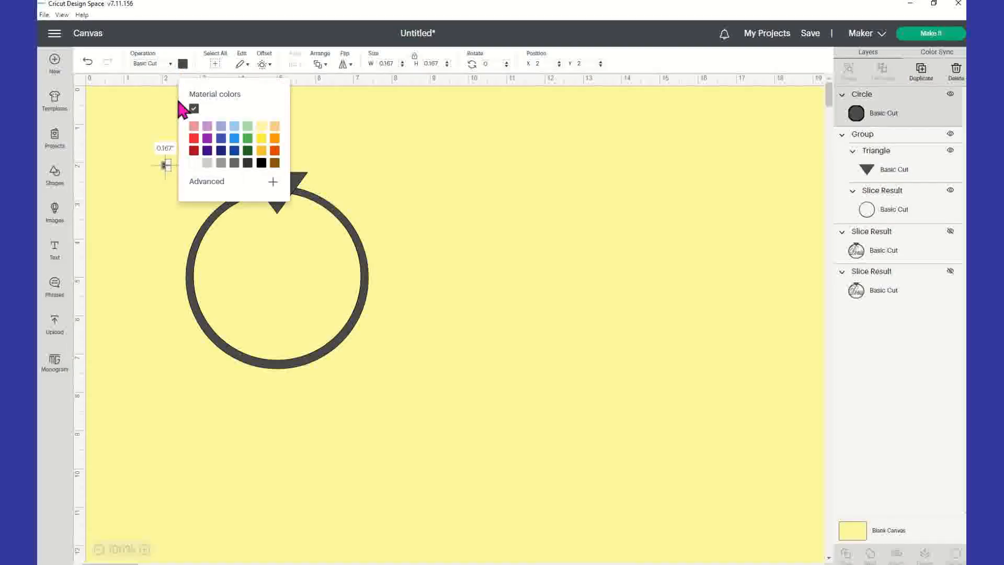
{"action": "left_click", "coordinate": [193, 163]}
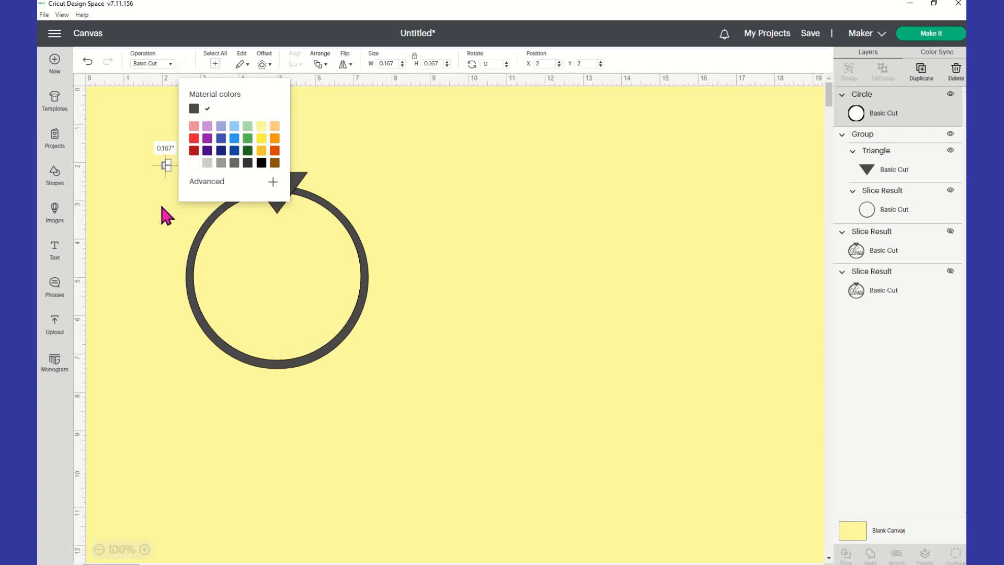
{"action": "left_click_drag", "start_coordinate": [166, 166], "coordinate": [274, 188]}
{"action": "left_click", "coordinate": [436, 209]}
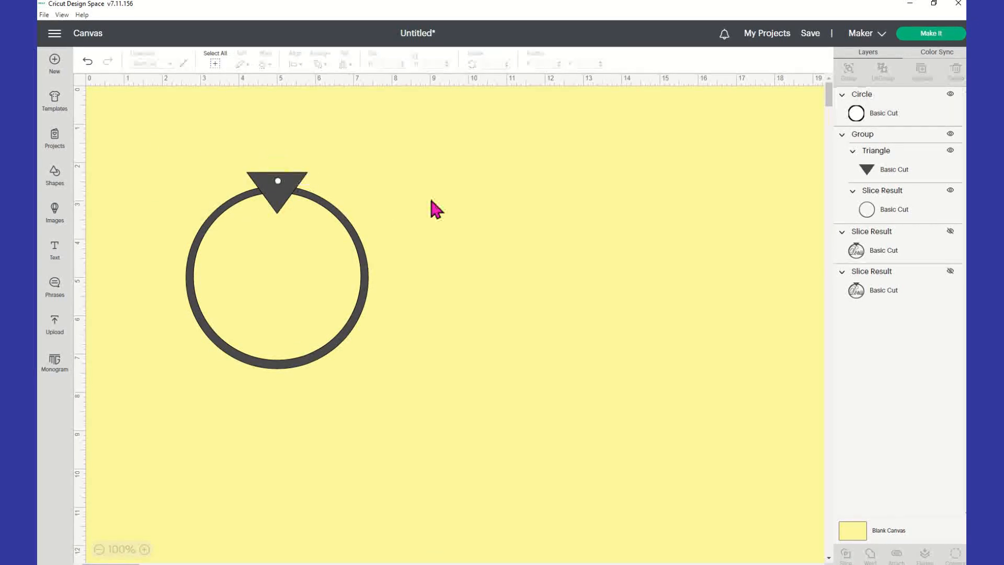
{"action": "left_click_drag", "start_coordinate": [151, 148], "coordinate": [496, 409]}
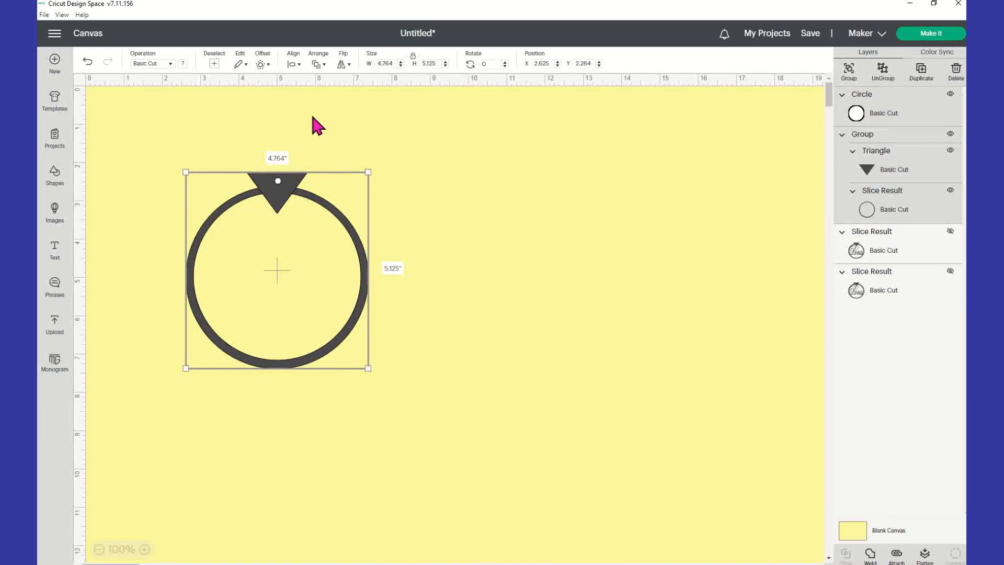
{"action": "left_click", "coordinate": [293, 63]}
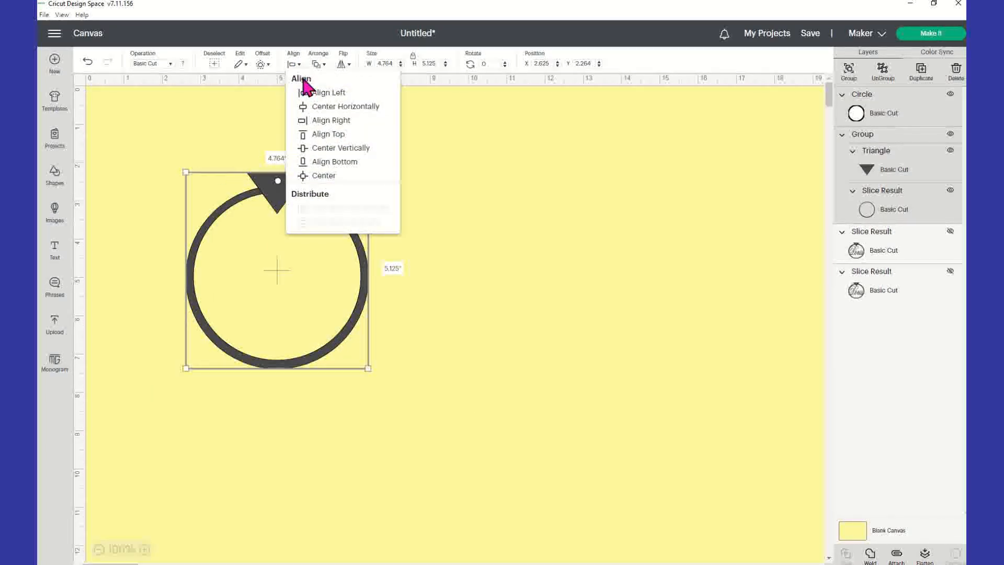
{"action": "left_click", "coordinate": [336, 106]}
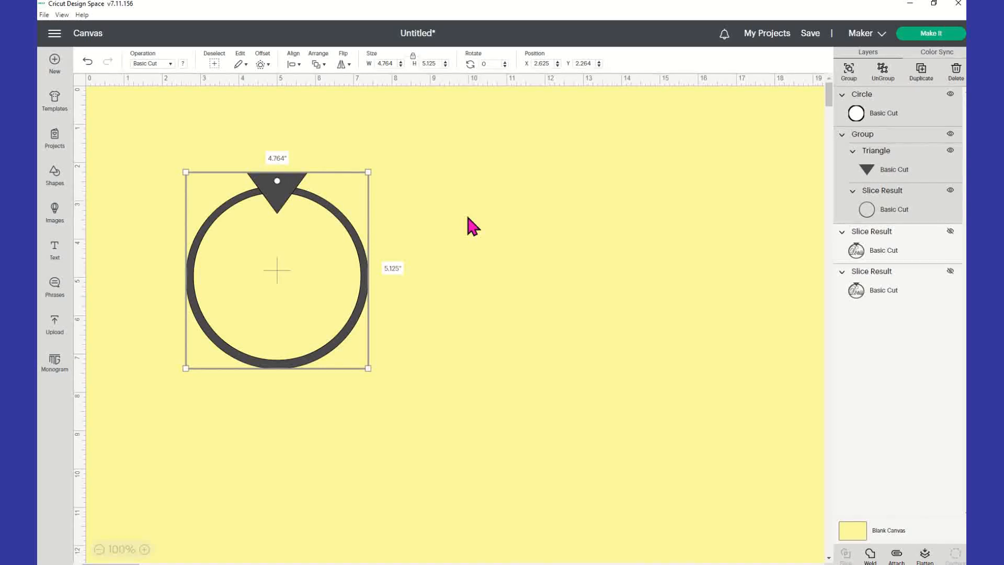
Slice the 0.167-inch dot through the triangle and delete both leftover circle pieces.
{"action": "left_click", "coordinate": [404, 165]}
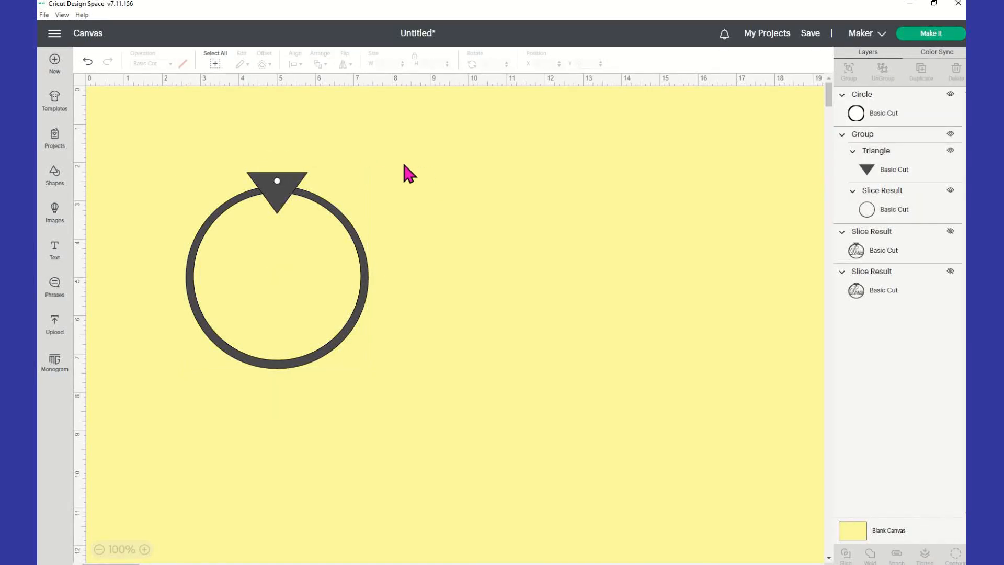
{"action": "left_click", "coordinate": [296, 188]}
{"action": "left_click", "coordinate": [884, 174]}
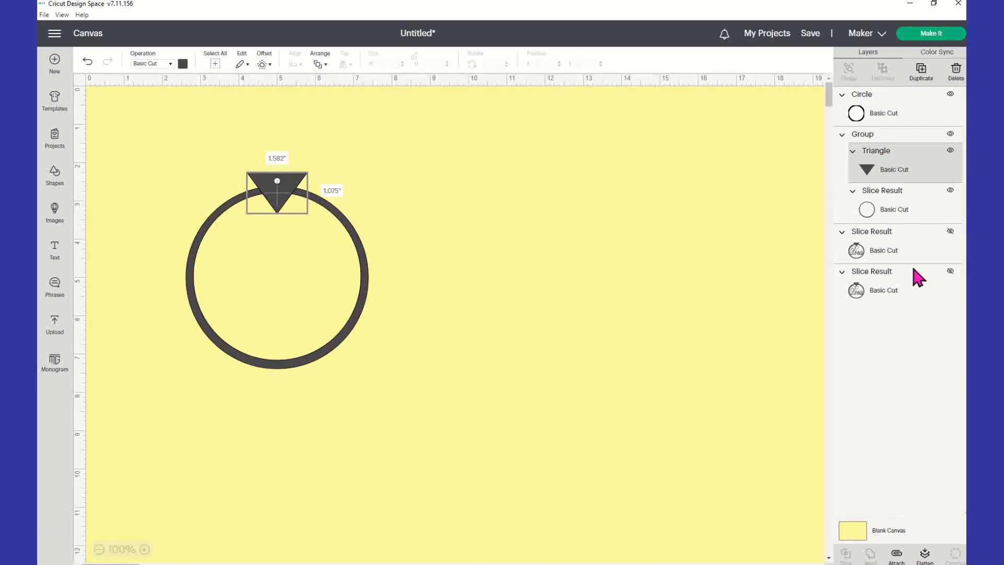
{"action": "left_click", "coordinate": [898, 113], "text": "shift"}
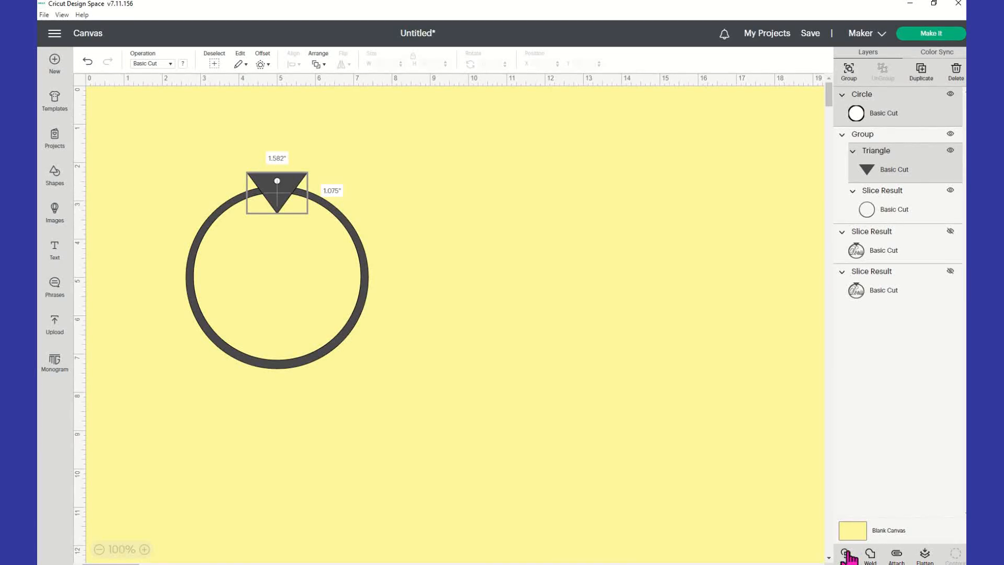
{"action": "left_click", "coordinate": [472, 226]}
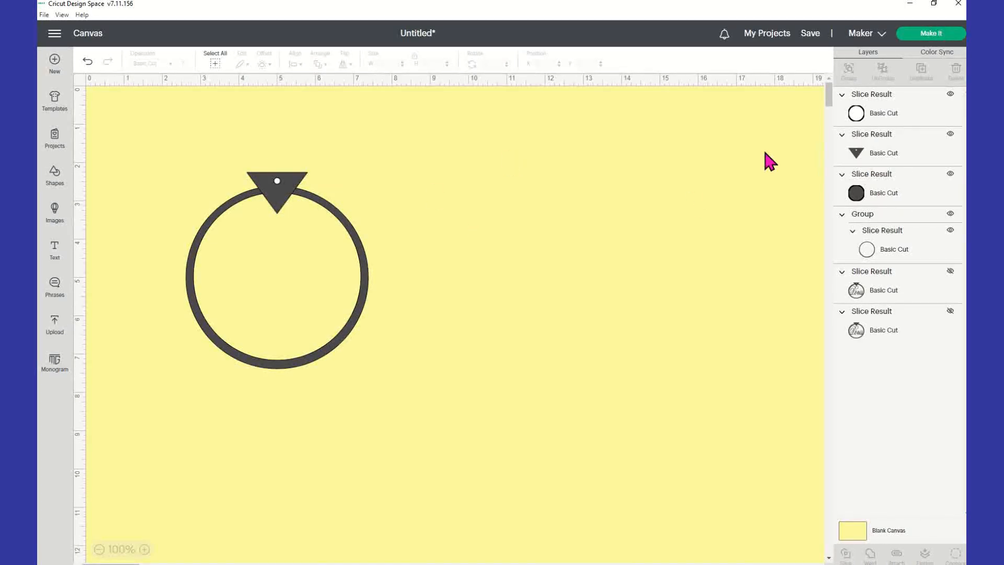
{"action": "left_click", "coordinate": [889, 120]}
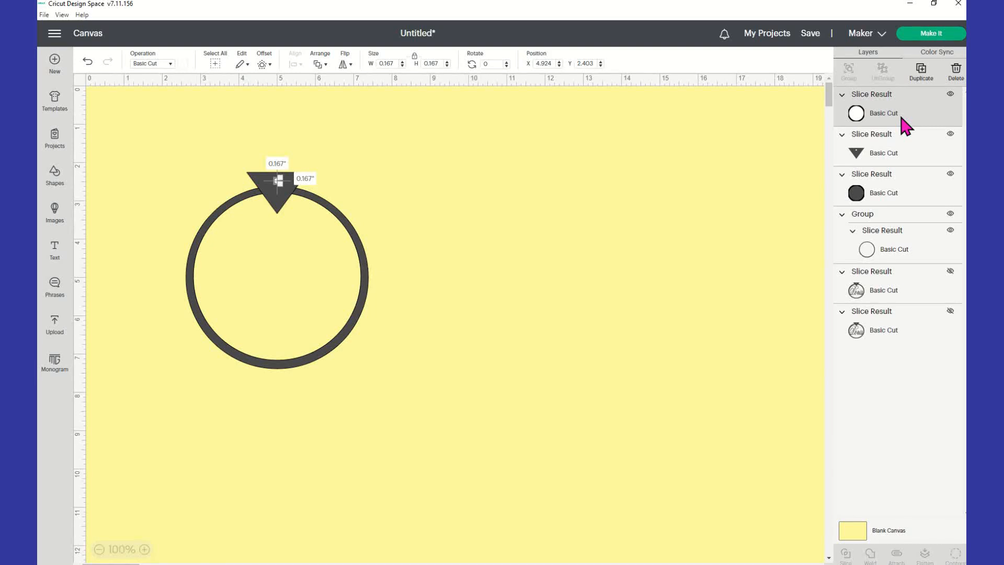
{"action": "key", "text": "Delete"}
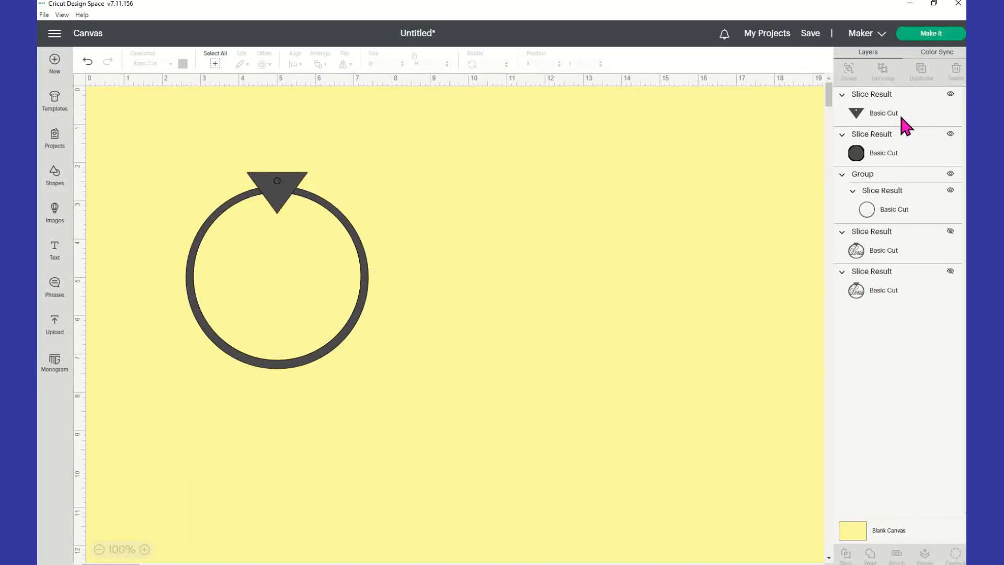
{"action": "left_click", "coordinate": [884, 161]}
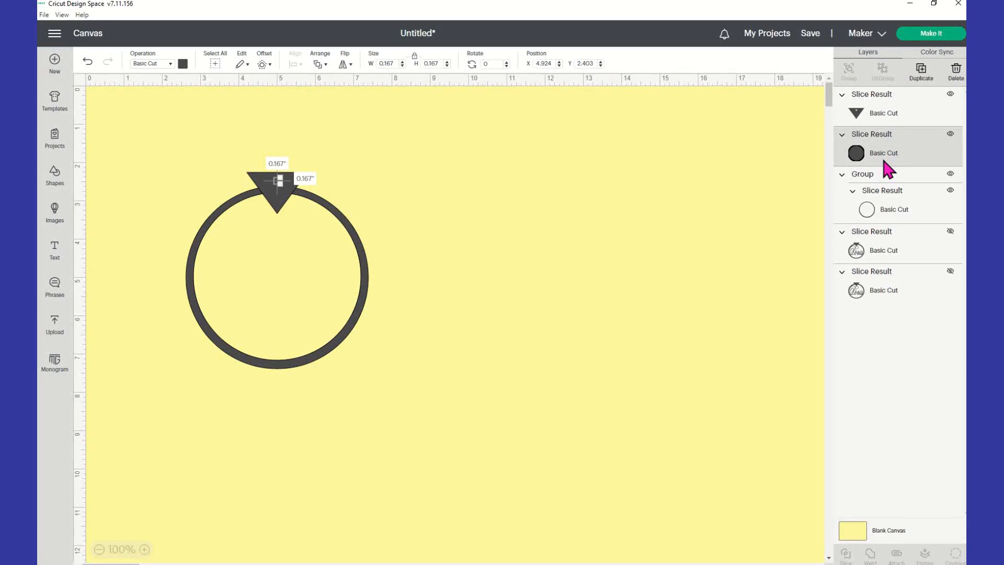
{"action": "key", "text": "Delete"}
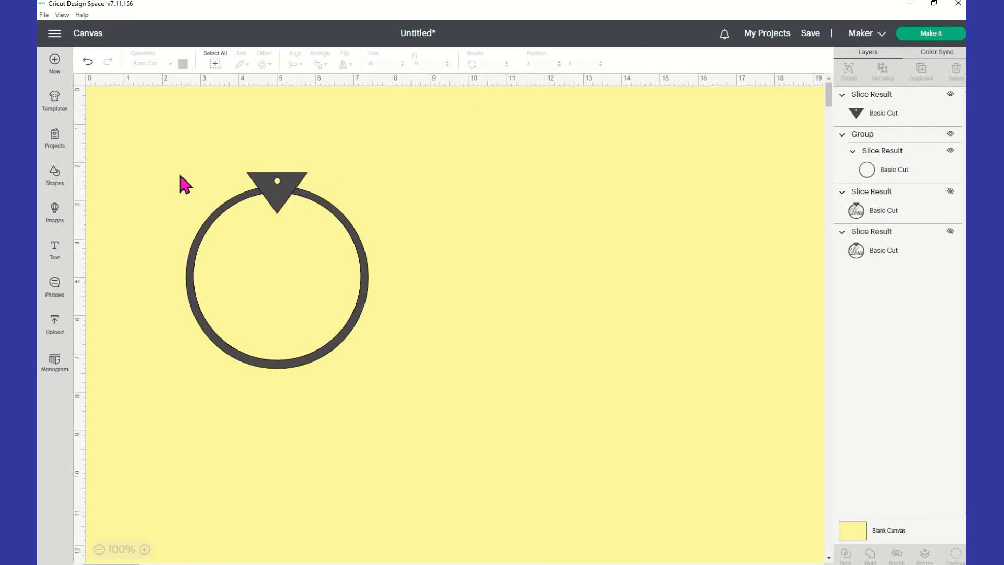
Undo a trial triangle move and select the ring and triangle together.
{"action": "mouse_move", "coordinate": [280, 198]}
{"action": "left_mouse_down"}
{"action": "mouse_move", "coordinate": [298, 242]}
{"action": "mouse_move", "coordinate": [358, 233]}
{"action": "mouse_move", "coordinate": [264, 206]}
{"action": "mouse_move", "coordinate": [283, 189]}
{"action": "left_mouse_up"}
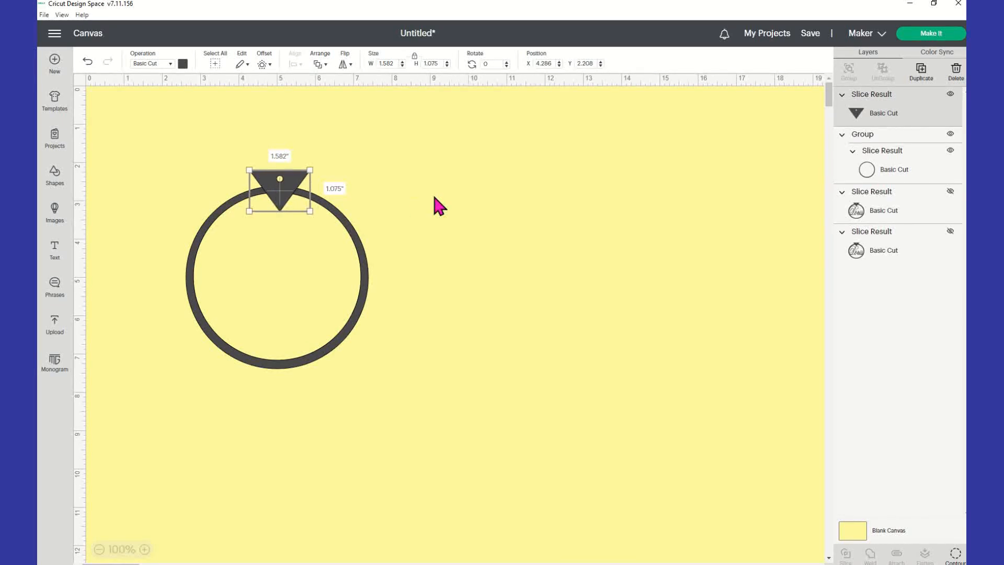
{"action": "left_click", "coordinate": [439, 206]}
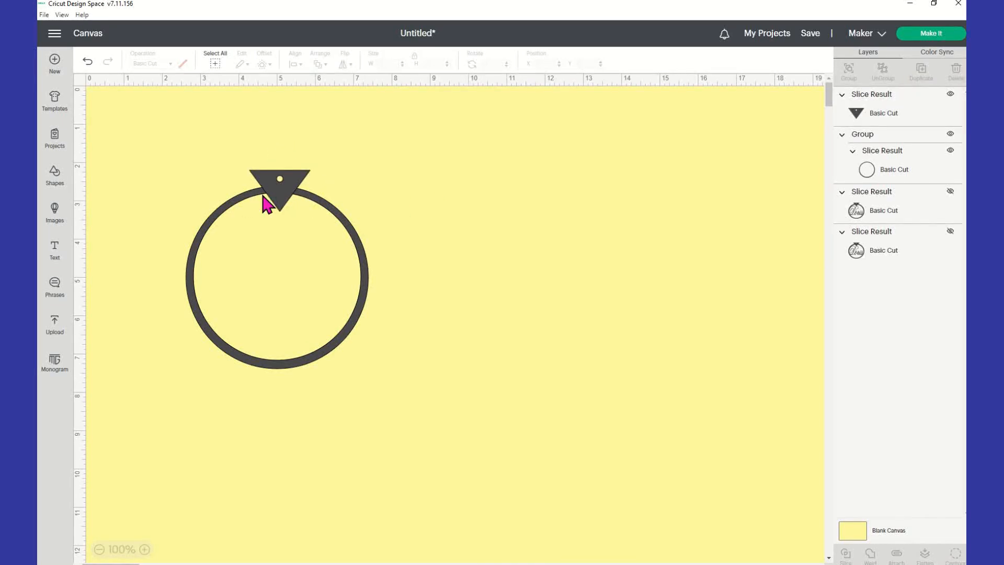
{"action": "left_click", "coordinate": [87, 62]}
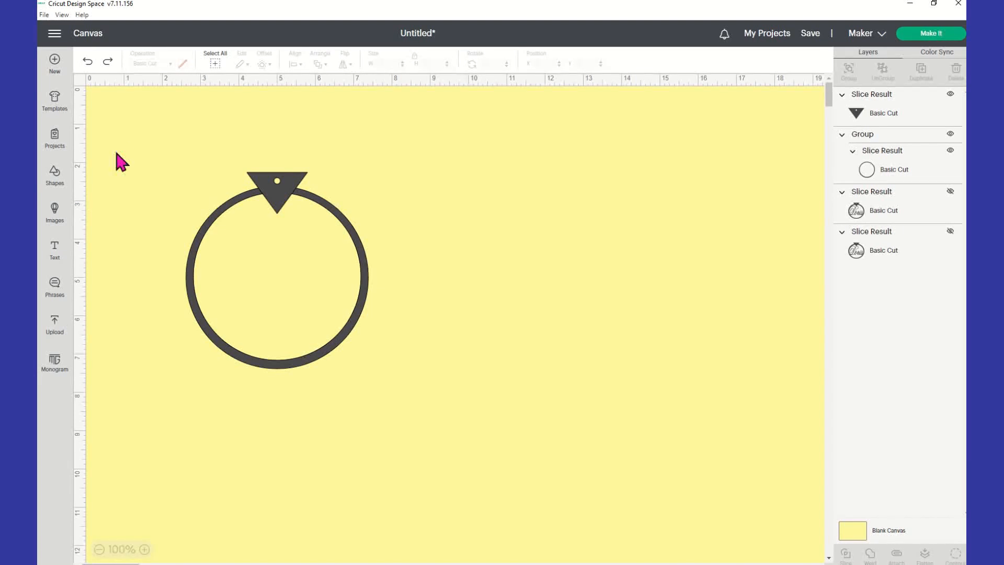
{"action": "left_click_drag", "start_coordinate": [119, 132], "coordinate": [542, 427]}
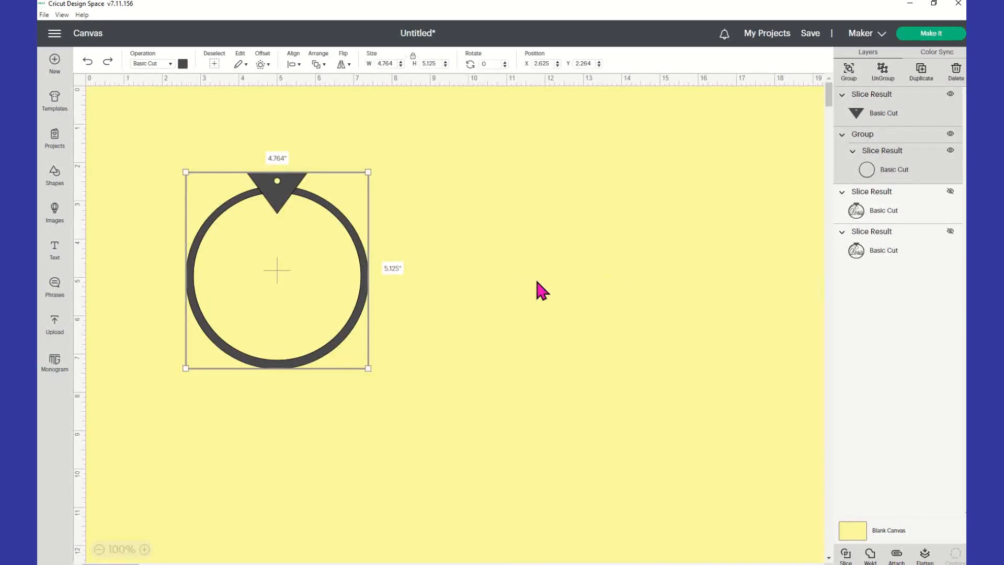
Group the ring with its triangle hanger and reposition the group.
{"action": "left_click", "coordinate": [848, 72]}
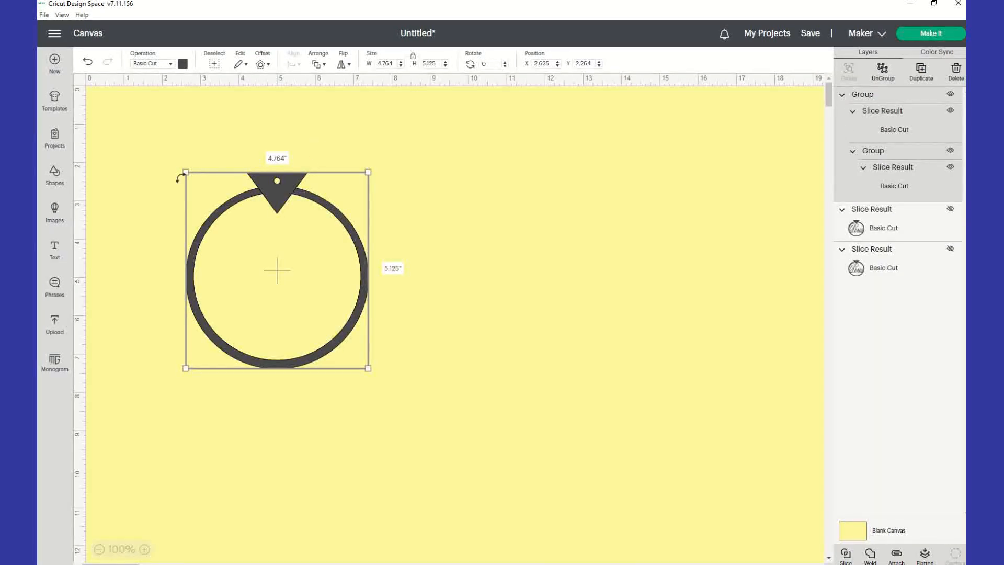
{"action": "left_click_drag", "start_coordinate": [283, 207], "coordinate": [294, 183]}
{"action": "left_click", "coordinate": [339, 161]}
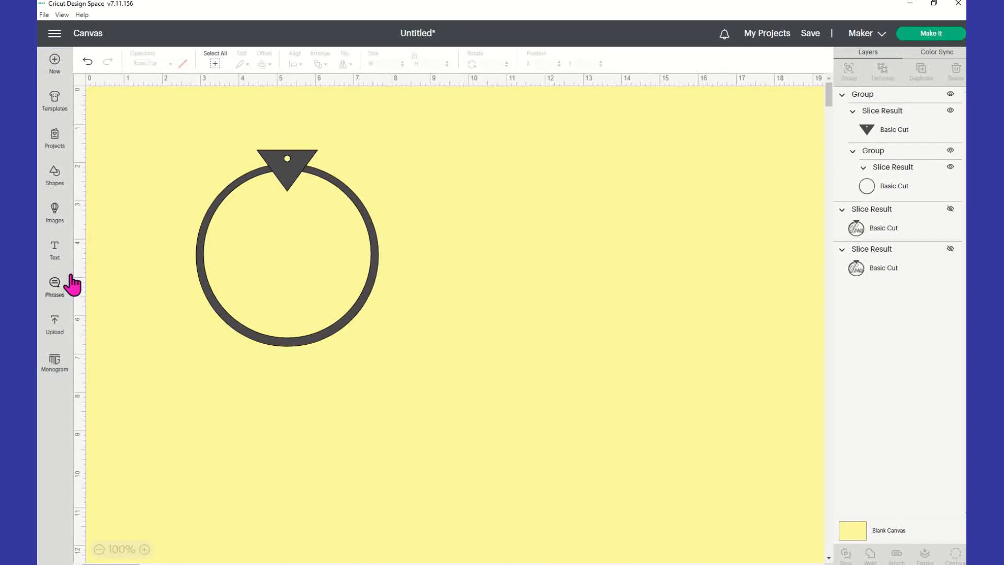
Add the name as a text box beside the ring and bring up the font list.
{"action": "left_click", "coordinate": [56, 262]}
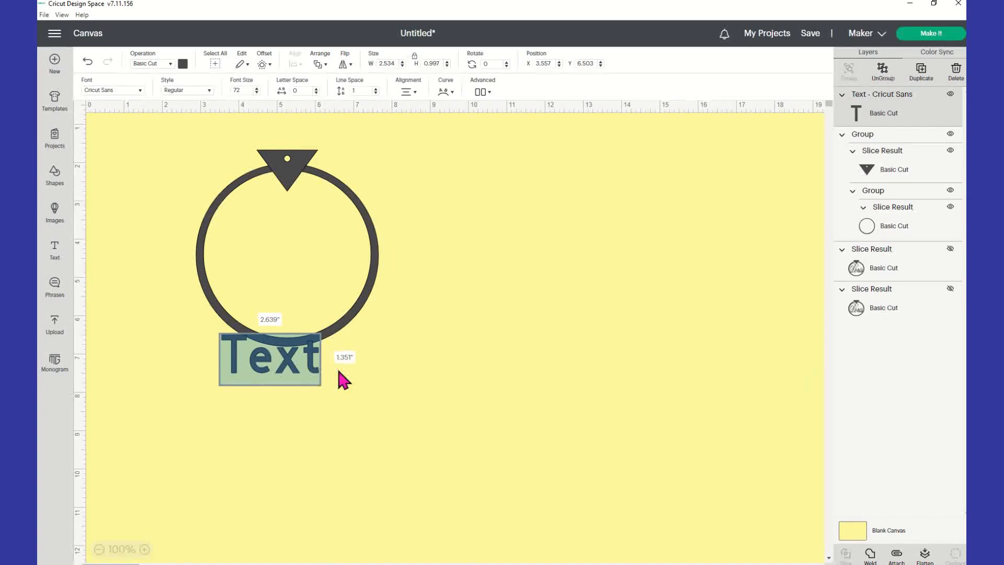
{"action": "type", "text": "D"}
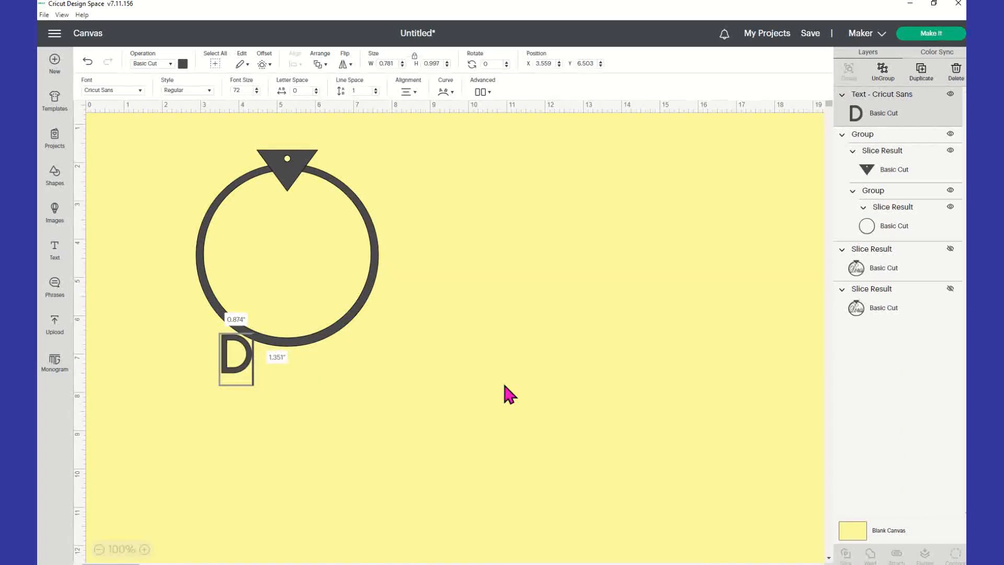
{"action": "type", "text": "oris"}
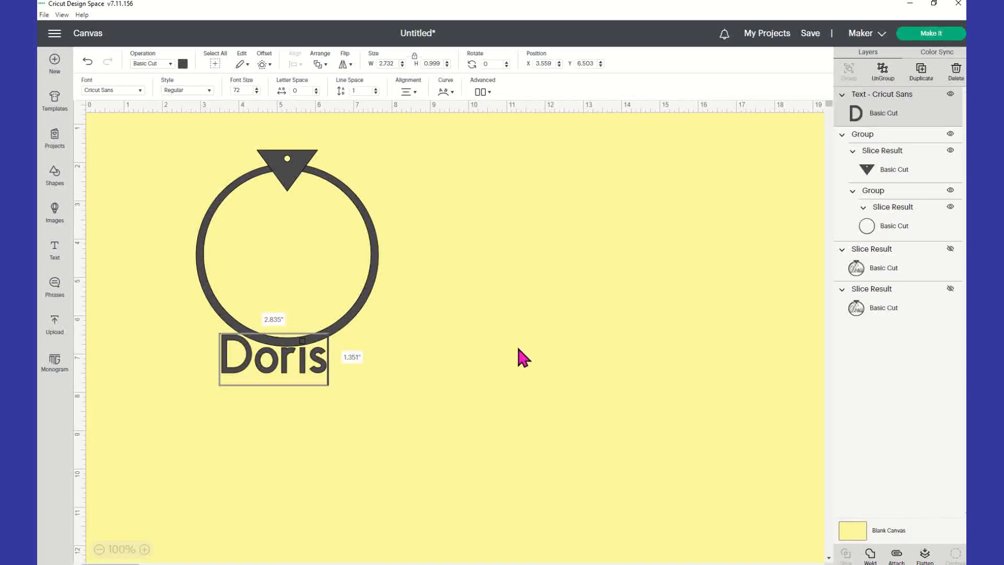
{"action": "left_click", "coordinate": [522, 352]}
{"action": "left_click_drag", "start_coordinate": [296, 374], "coordinate": [478, 267]}
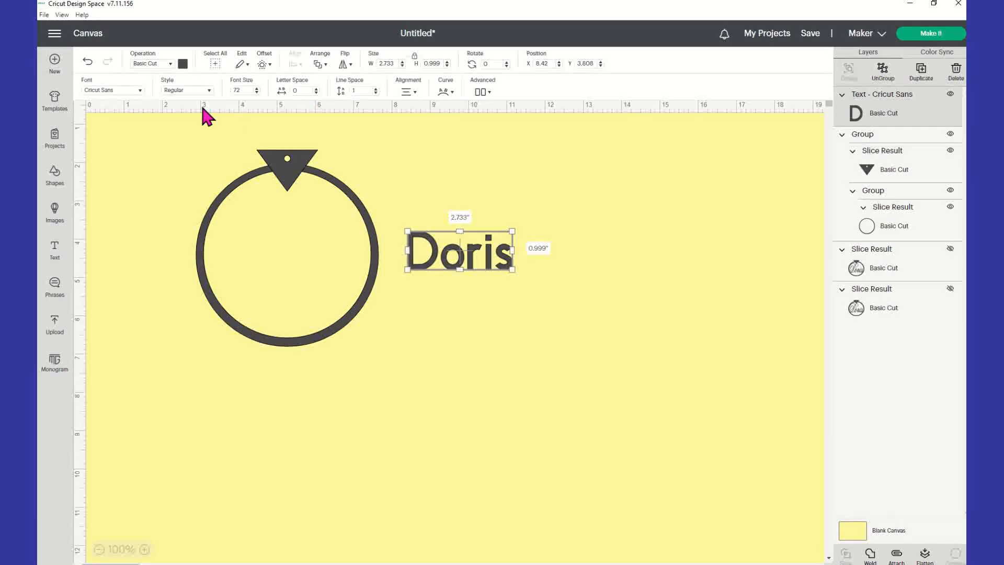
{"action": "left_click", "coordinate": [140, 90]}
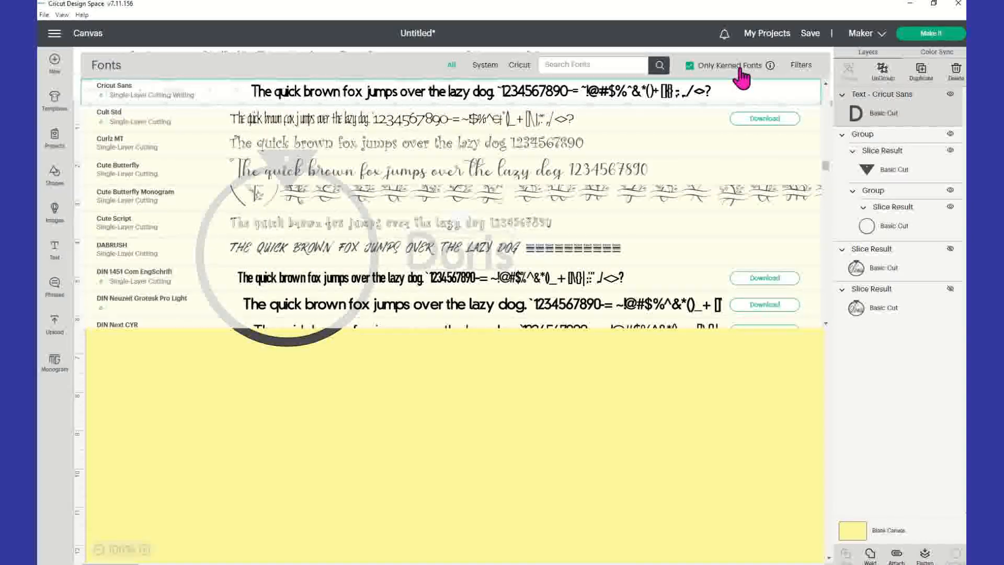
Set the Doris text in the Alex Brush script font, now 2.773 by 0.866 inches.
{"action": "left_click", "coordinate": [739, 66]}
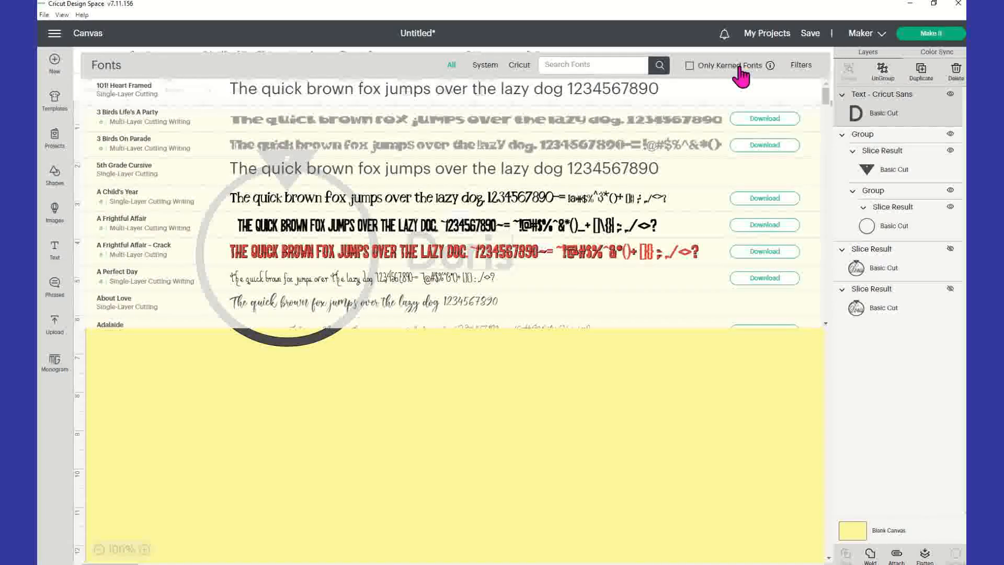
{"action": "left_click", "coordinate": [739, 66]}
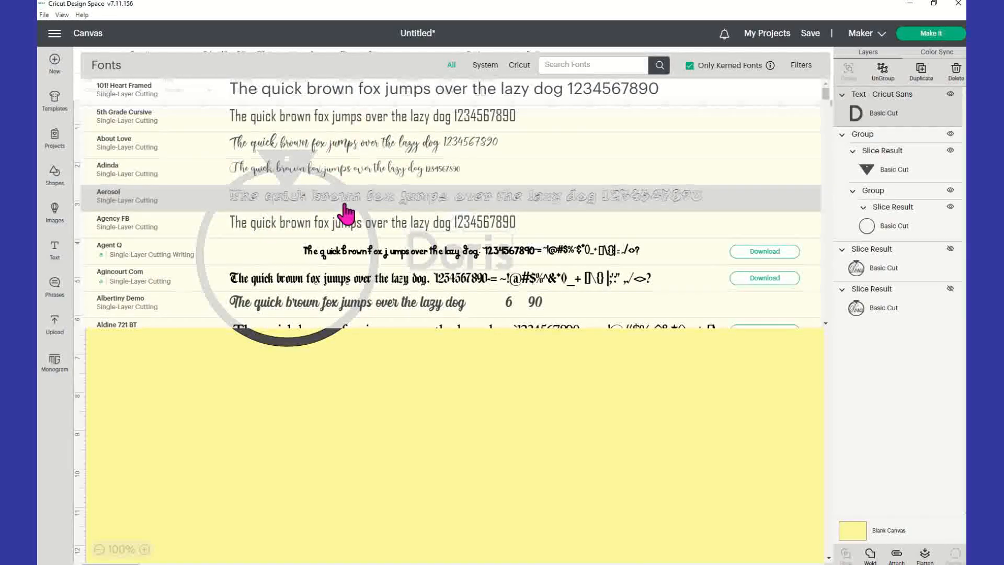
{"action": "scroll", "coordinate": [348, 215], "scroll_direction": "down", "scroll_amount": 1}
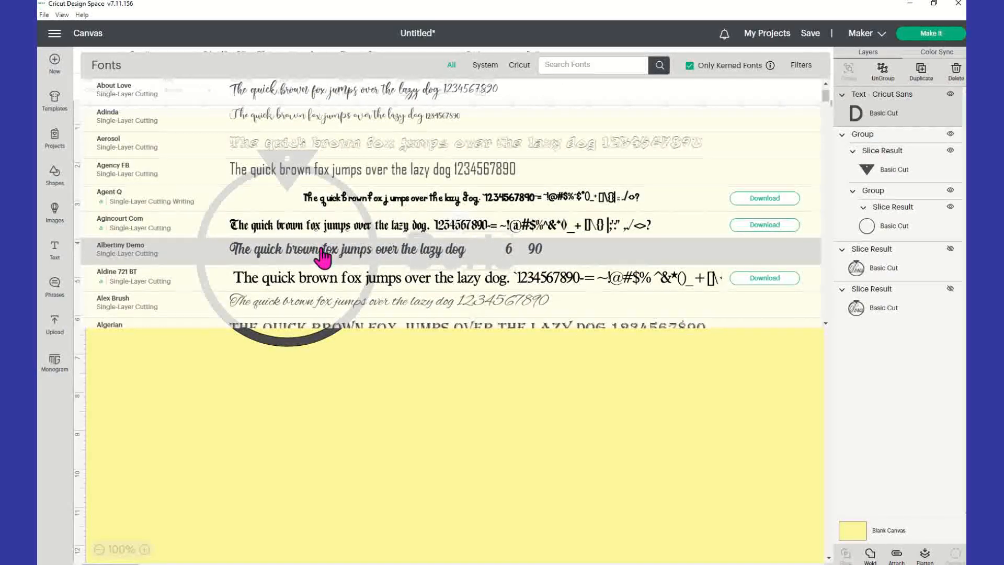
{"action": "scroll", "coordinate": [324, 255], "scroll_direction": "down", "scroll_amount": 1}
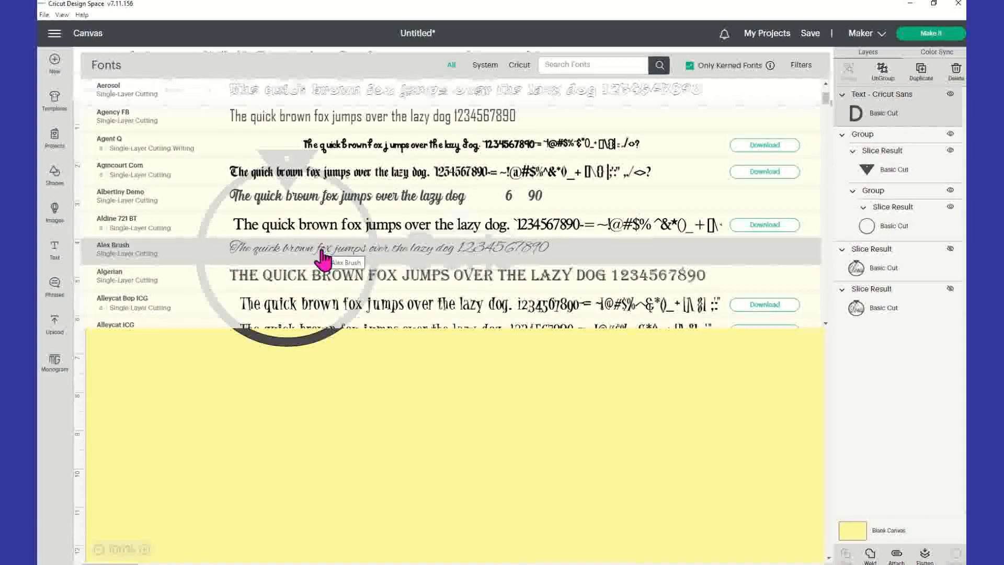
{"action": "left_click", "coordinate": [323, 256]}
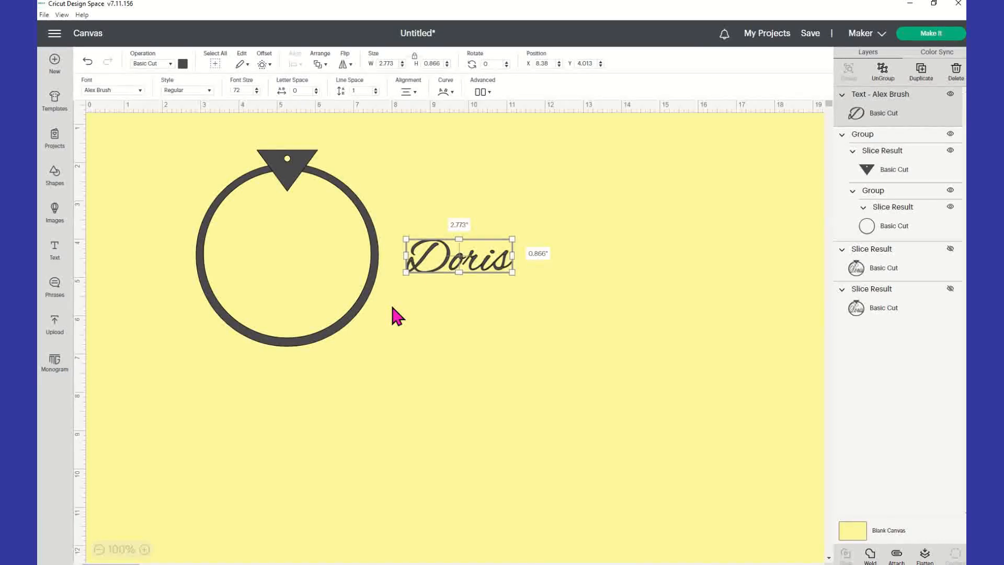
{"action": "left_click", "coordinate": [493, 317]}
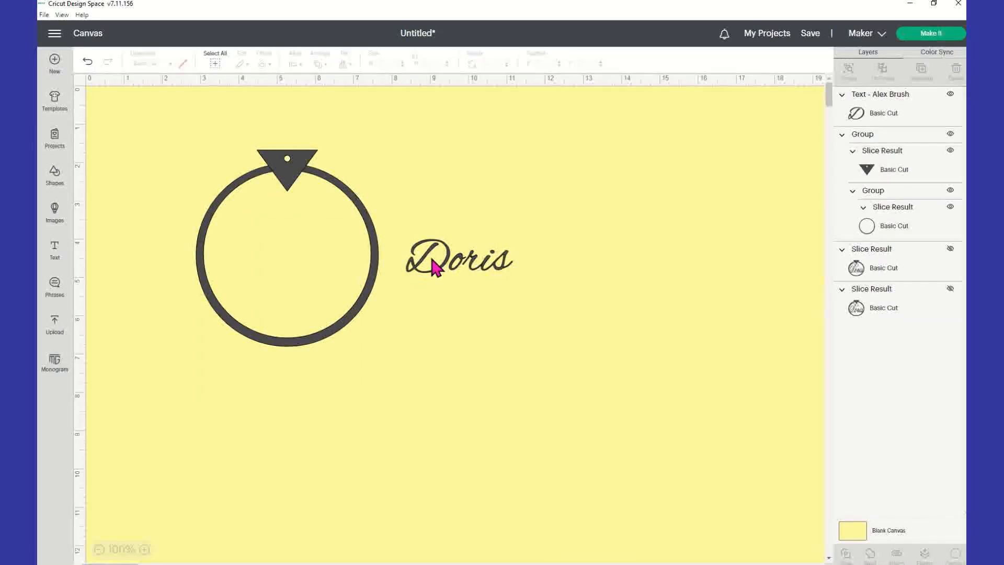
Ungroup Doris into separate letter layers, with the last three letters ending at X 9.705.
{"action": "left_click", "coordinate": [473, 268]}
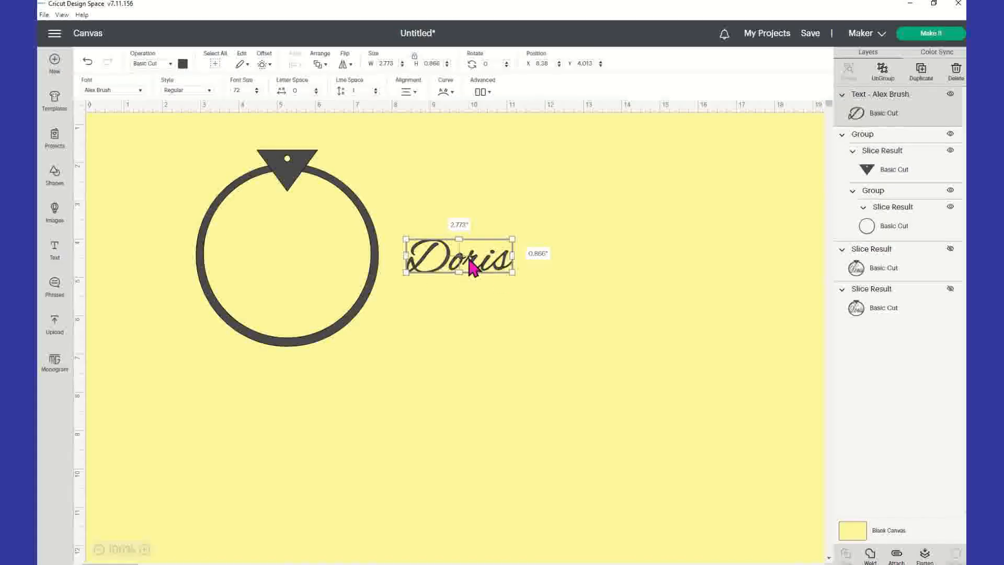
{"action": "left_click", "coordinate": [884, 74]}
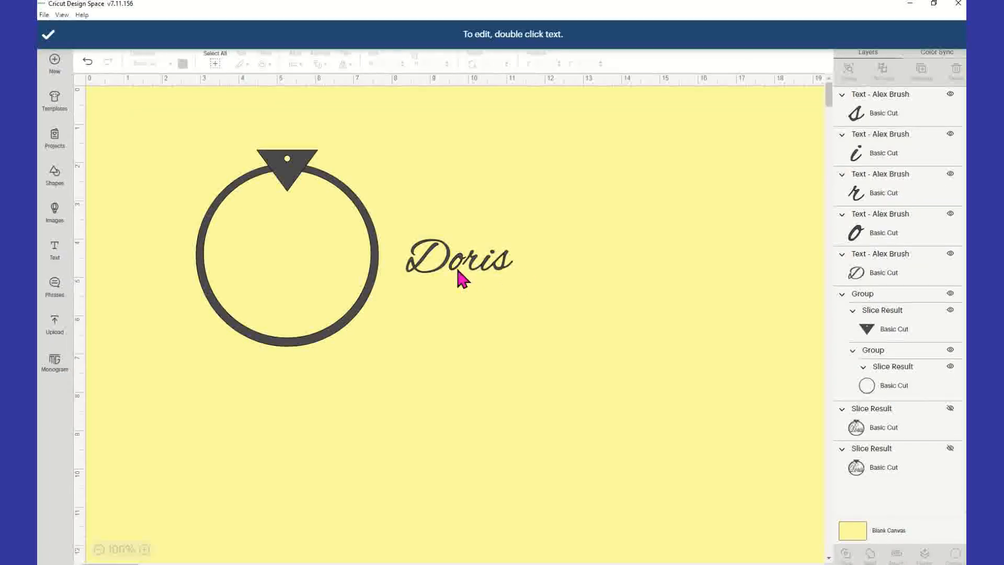
{"action": "left_click_drag", "start_coordinate": [518, 269], "coordinate": [439, 231]}
{"action": "left_click", "coordinate": [539, 292]}
{"action": "left_click_drag", "start_coordinate": [516, 284], "coordinate": [488, 273]}
{"action": "left_click", "coordinate": [496, 291]}
{"action": "left_click", "coordinate": [484, 308]}
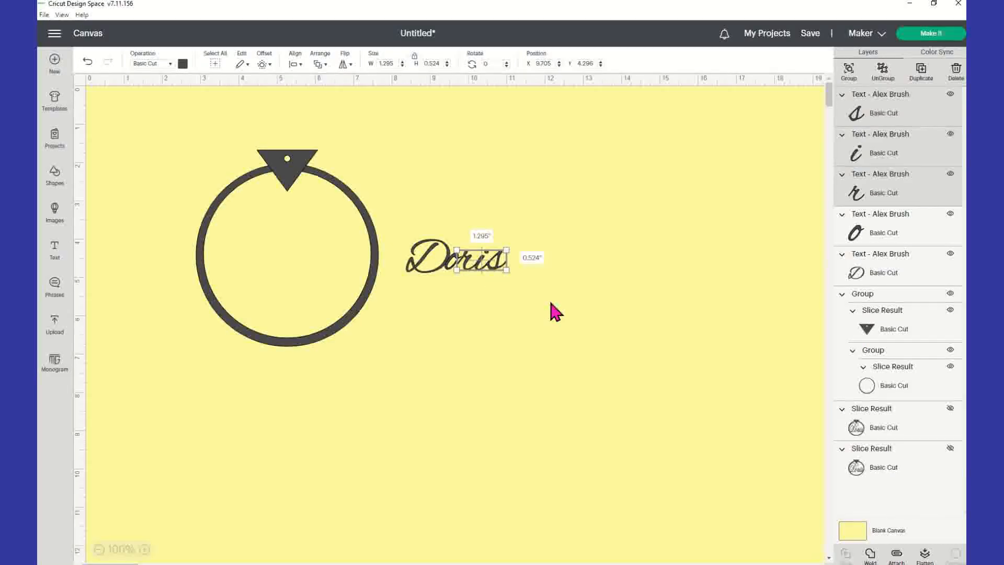
{"action": "left_click", "coordinate": [547, 301]}
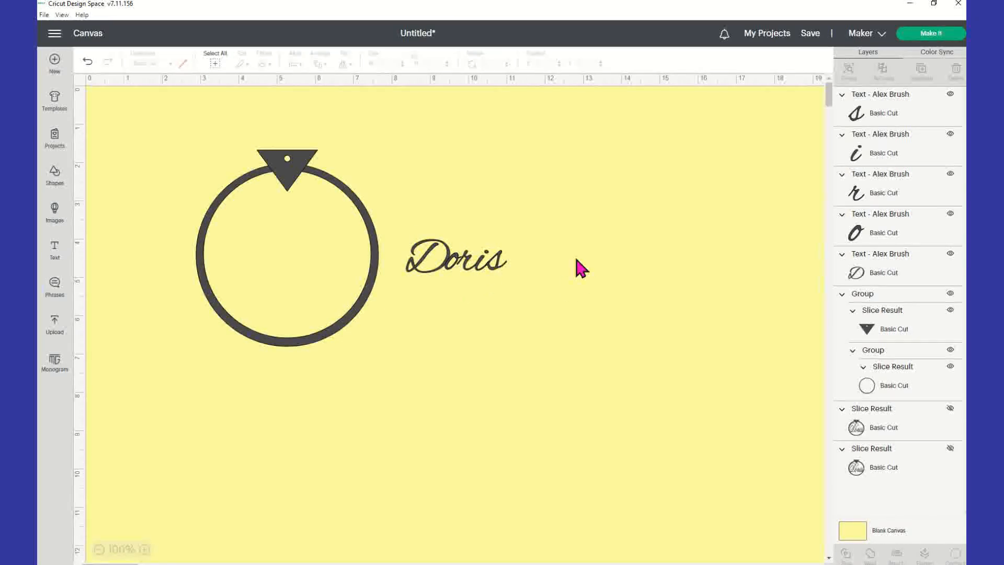
Group the five Doris letters and move the group inside the ring.
{"action": "left_click_drag", "start_coordinate": [515, 291], "coordinate": [373, 222]}
{"action": "left_click", "coordinate": [522, 309]}
{"action": "left_click_drag", "start_coordinate": [522, 284], "coordinate": [413, 234]}
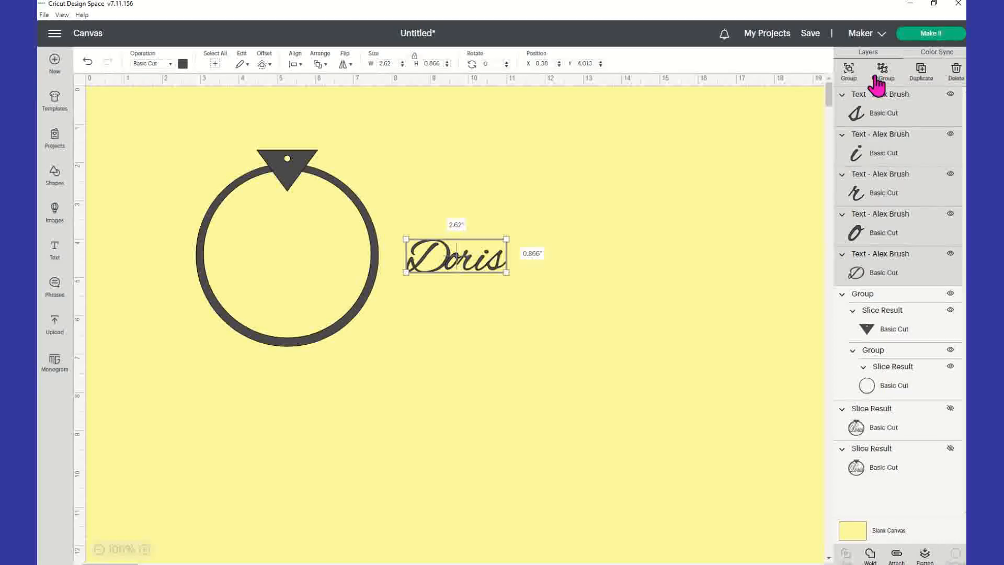
{"action": "left_click", "coordinate": [849, 72]}
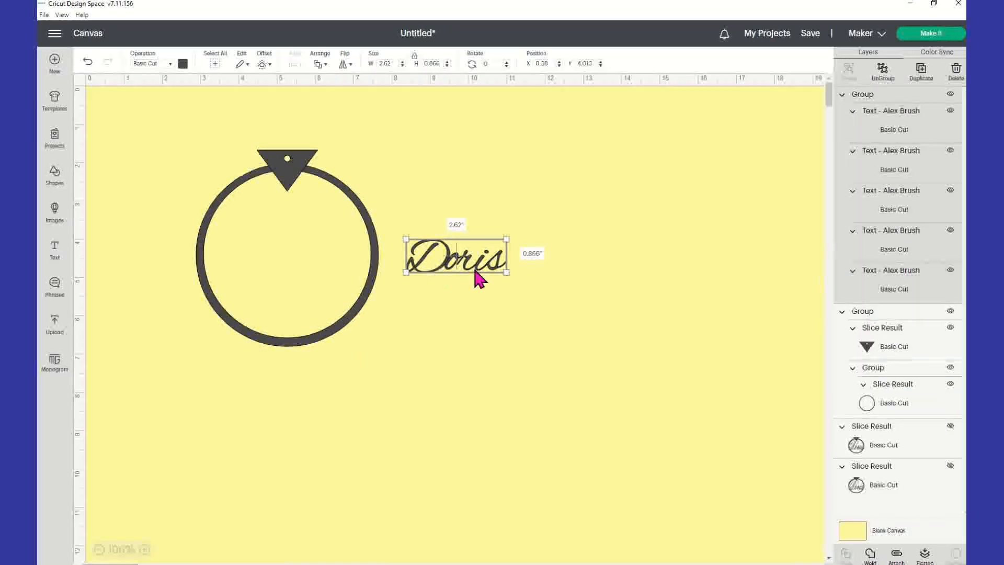
{"action": "left_click_drag", "start_coordinate": [457, 269], "coordinate": [255, 244]}
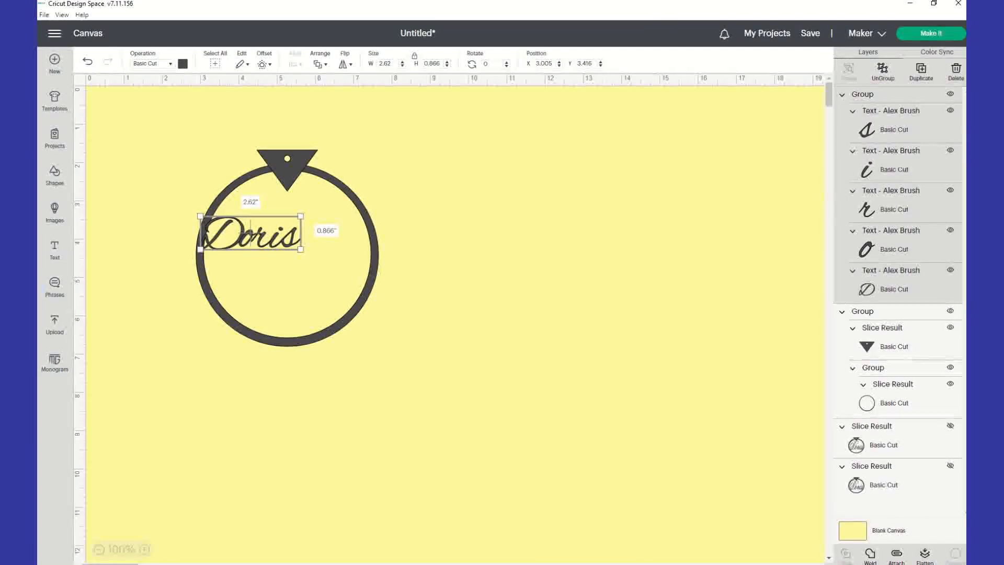
{"action": "left_click_drag", "start_coordinate": [261, 247], "coordinate": [372, 273]}
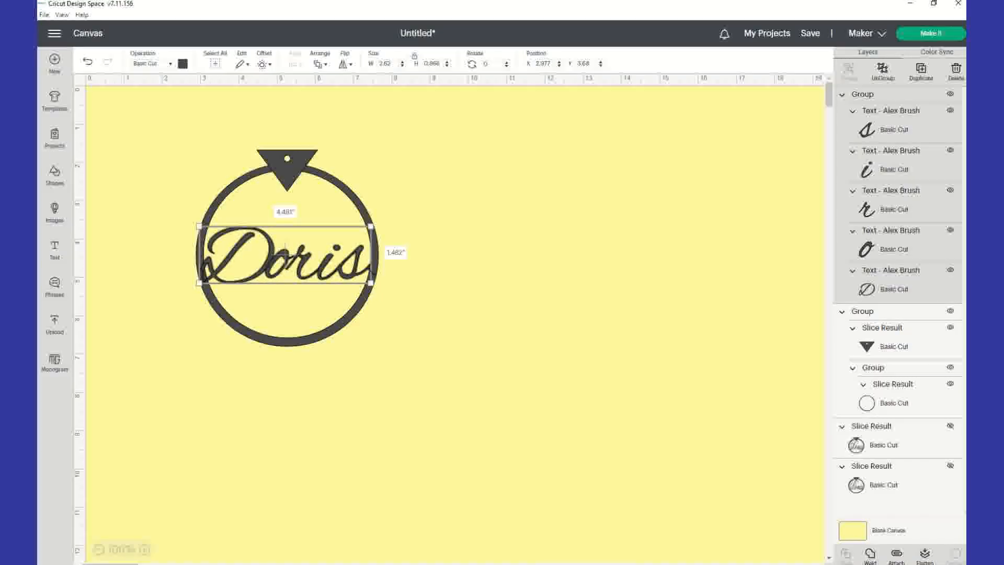
{"action": "left_click", "coordinate": [556, 318]}
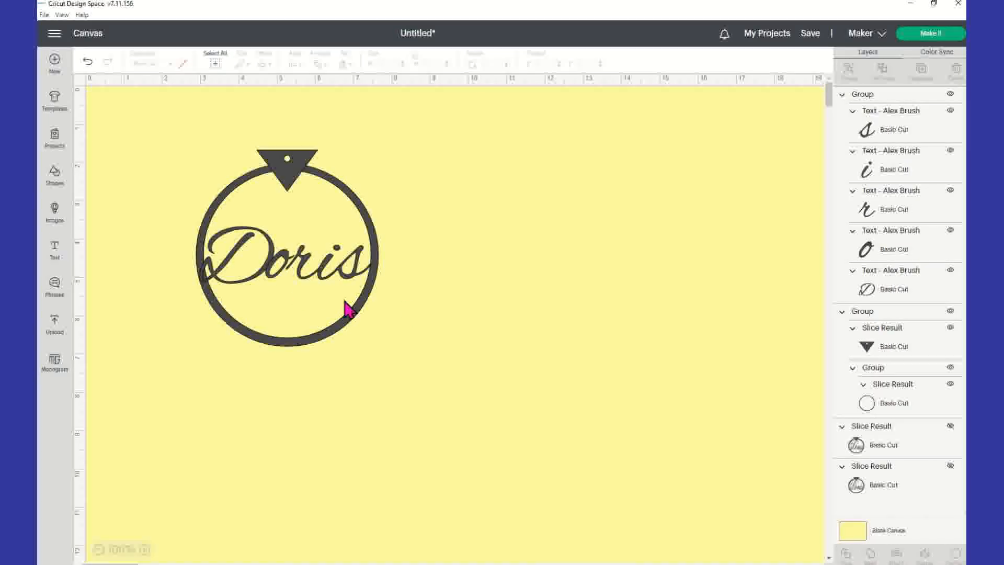
Move Doris back out to the right of the ring and ungroup its letters again.
{"action": "left_click", "coordinate": [263, 261]}
{"action": "left_click_drag", "start_coordinate": [289, 285], "coordinate": [465, 270]}
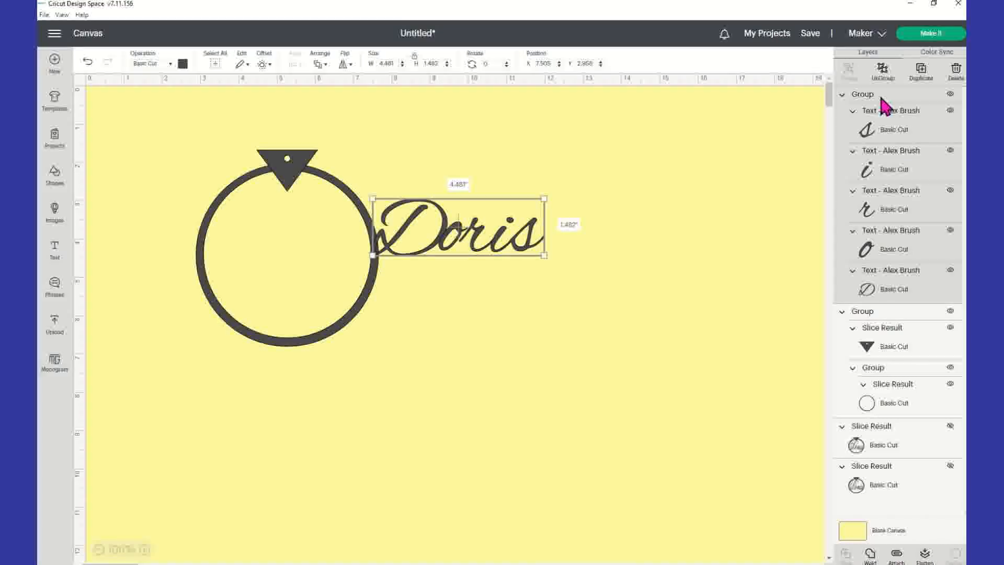
{"action": "left_click", "coordinate": [882, 71]}
{"action": "left_click", "coordinate": [499, 311]}
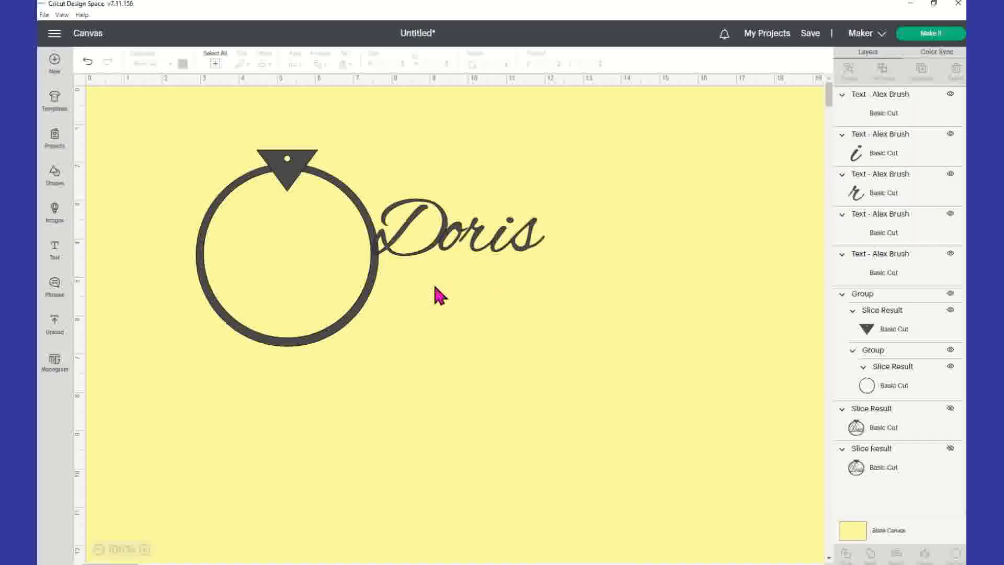
{"action": "left_click", "coordinate": [480, 238]}
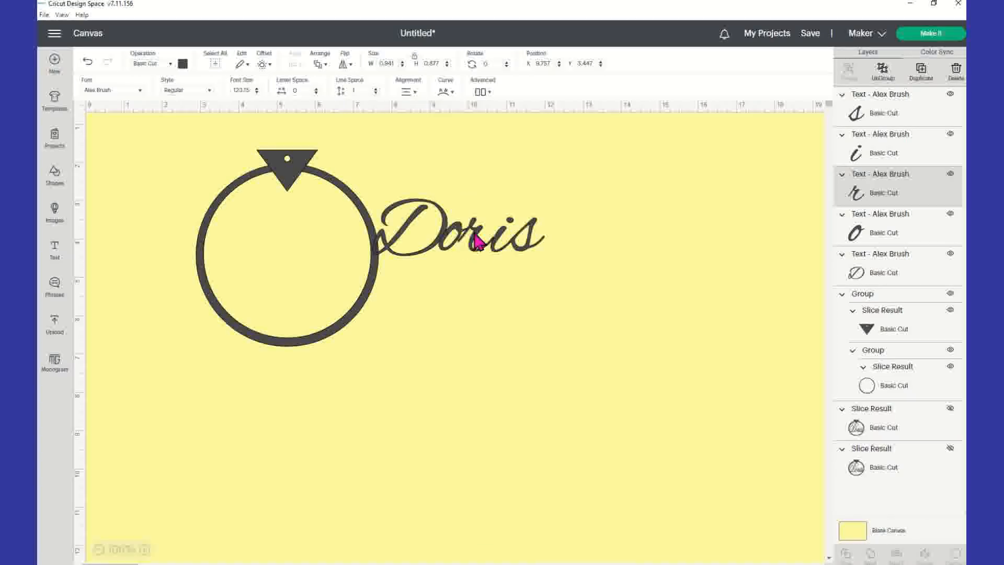
{"action": "left_click", "coordinate": [498, 249]}
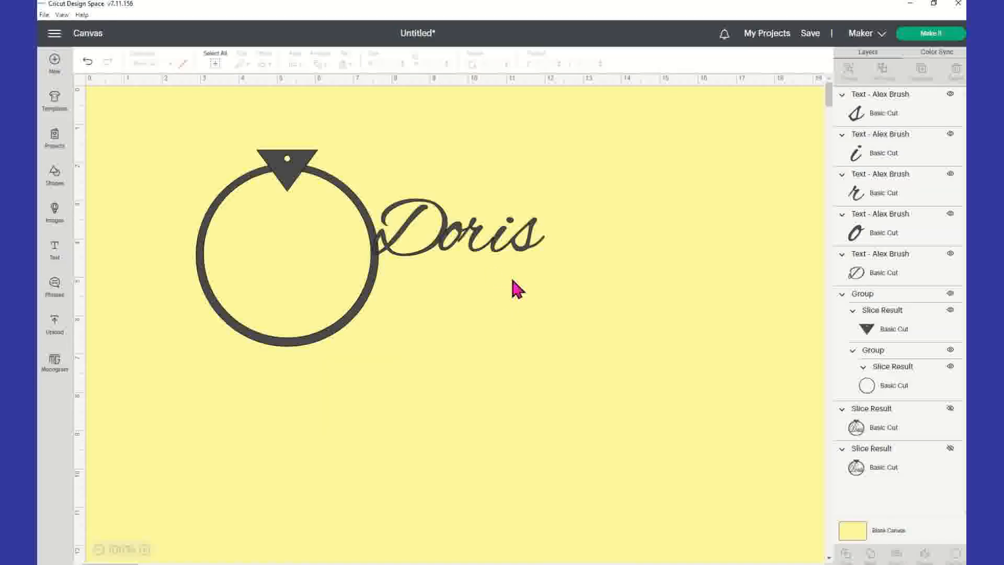
Regroup the five Doris letters and fit the name across the ring.
{"action": "left_click_drag", "start_coordinate": [578, 263], "coordinate": [376, 183]}
{"action": "left_click", "coordinate": [505, 329]}
{"action": "left_click_drag", "start_coordinate": [570, 279], "coordinate": [434, 166]}
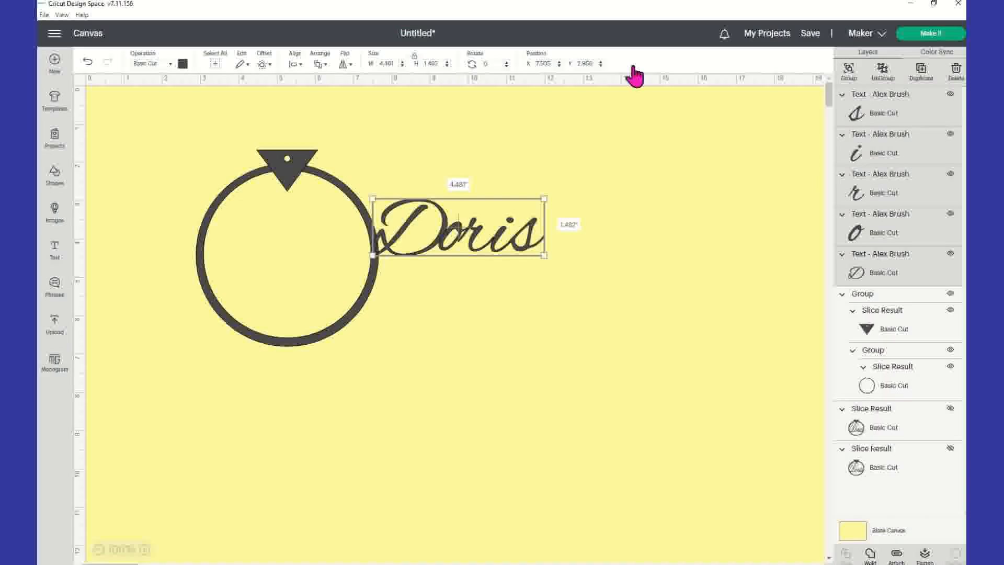
{"action": "left_click", "coordinate": [849, 74]}
{"action": "left_click_drag", "start_coordinate": [519, 242], "coordinate": [349, 261]}
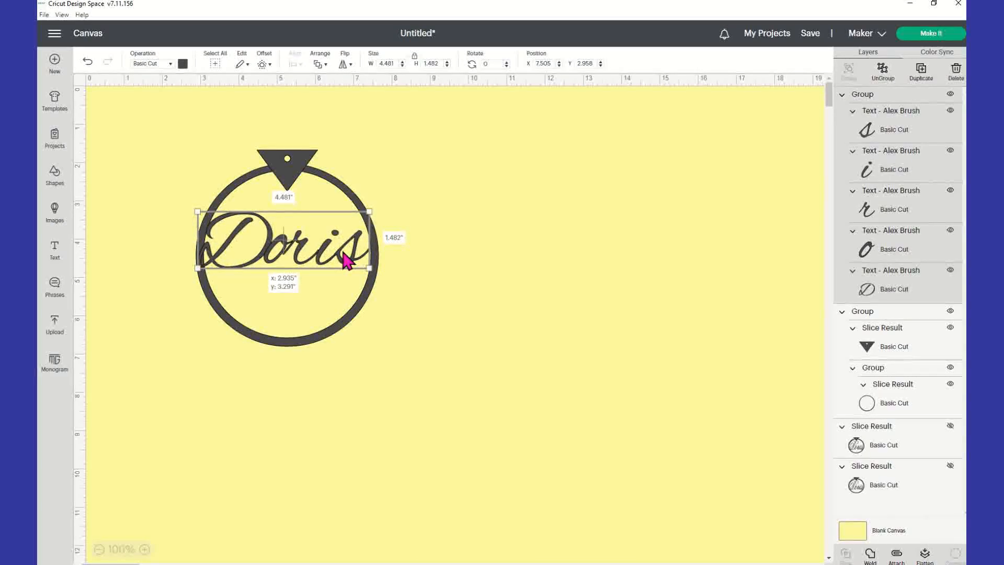
{"action": "left_click", "coordinate": [596, 319]}
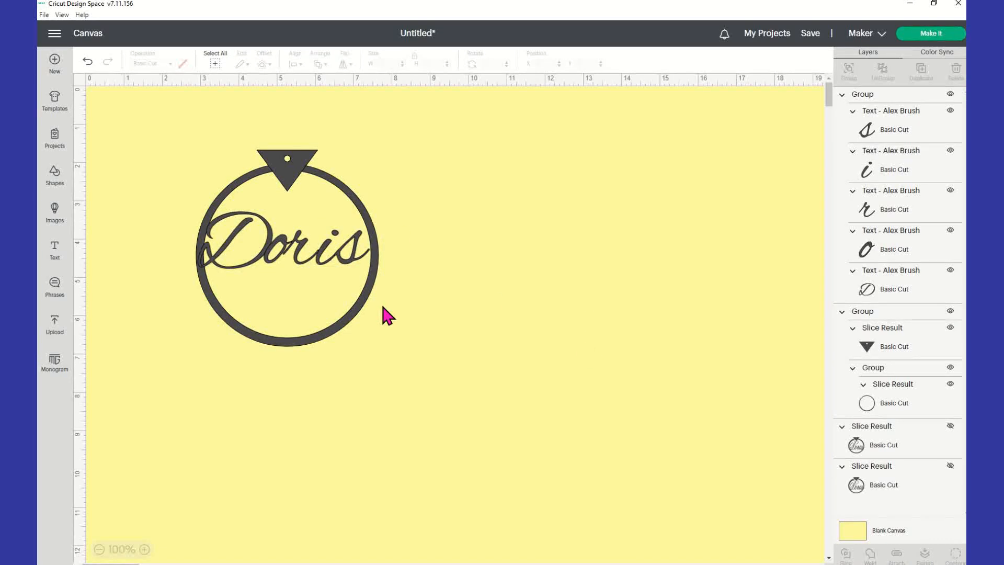
{"action": "left_click_drag", "start_coordinate": [284, 251], "coordinate": [285, 262]}
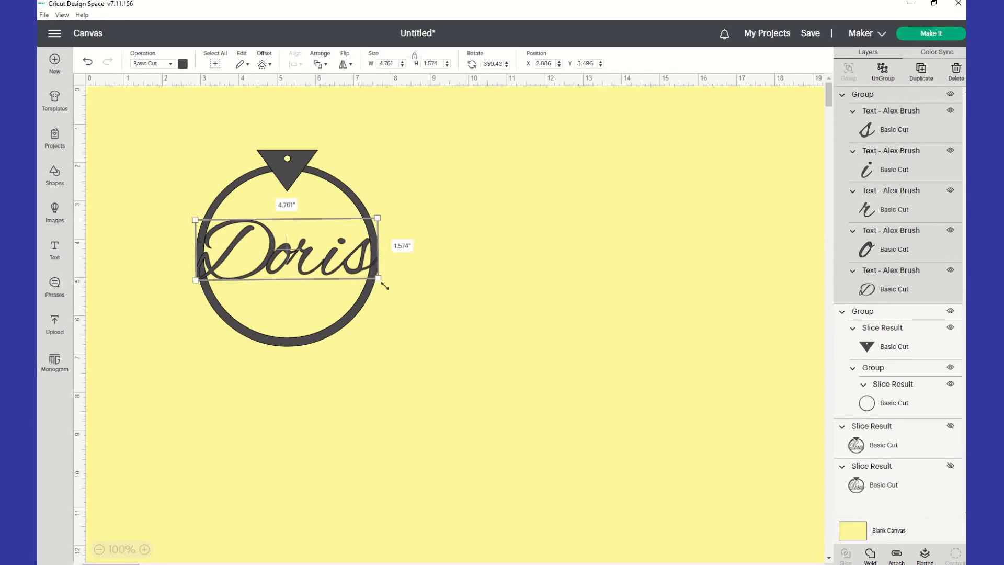
{"action": "left_click", "coordinate": [458, 349]}
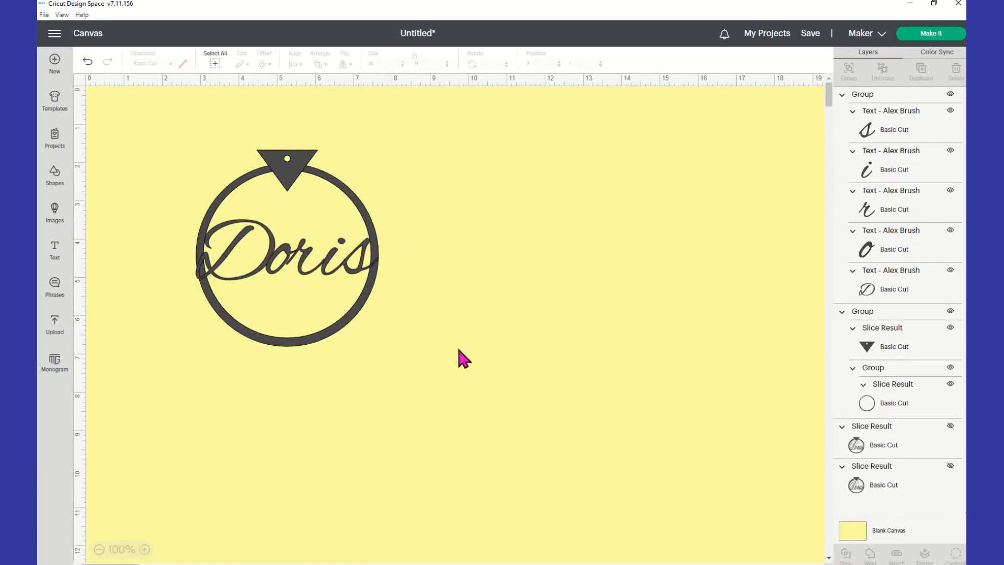
{"action": "left_click", "coordinate": [279, 261]}
{"action": "left_click_drag", "start_coordinate": [280, 261], "coordinate": [277, 262]}
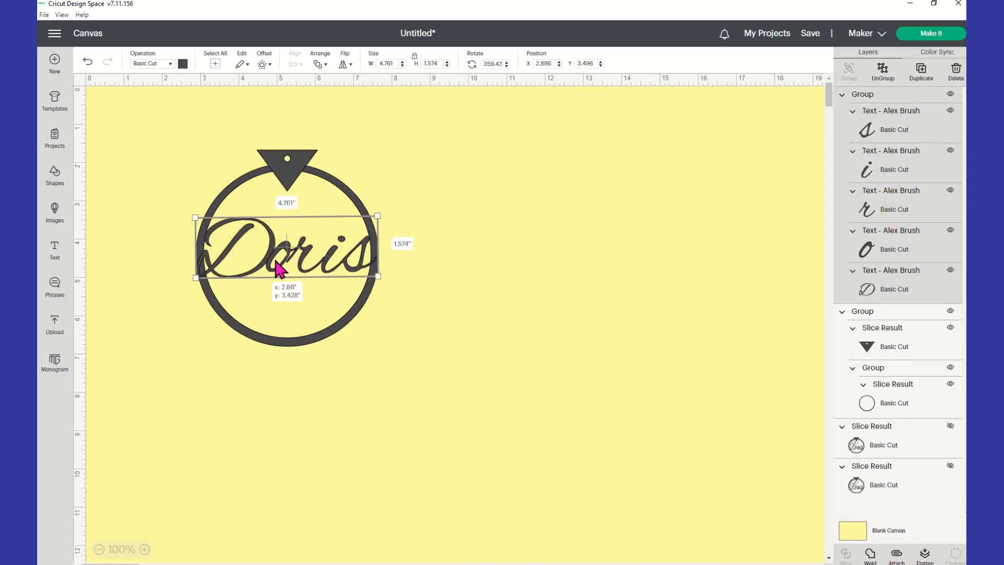
{"action": "left_click", "coordinate": [461, 348]}
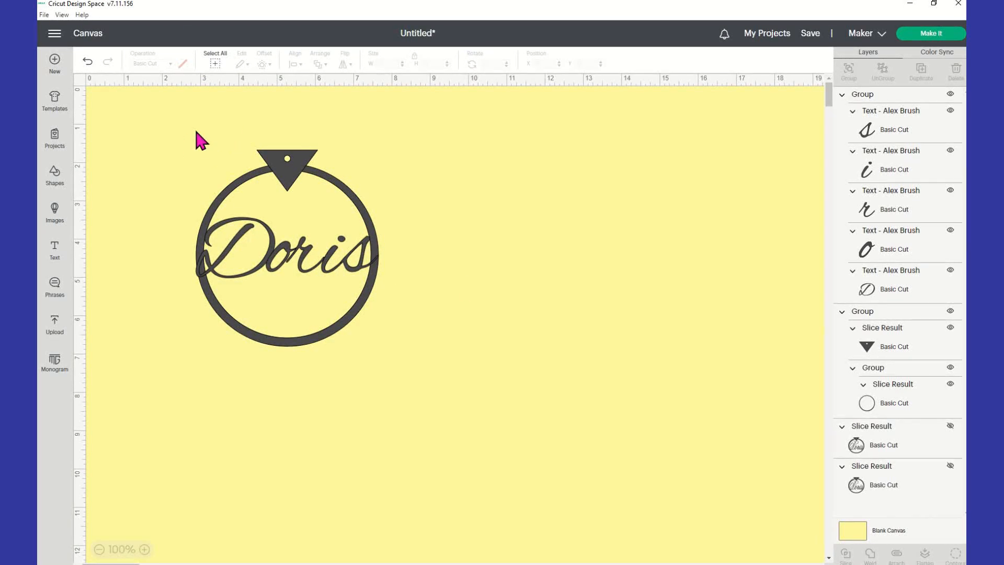
Center the ring and Doris name horizontally with Align > Center Horizontally.
{"action": "mouse_move", "coordinate": [159, 119]}
{"action": "left_mouse_down"}
{"action": "mouse_move", "coordinate": [430, 292]}
{"action": "mouse_move", "coordinate": [455, 396]}
{"action": "left_mouse_up"}
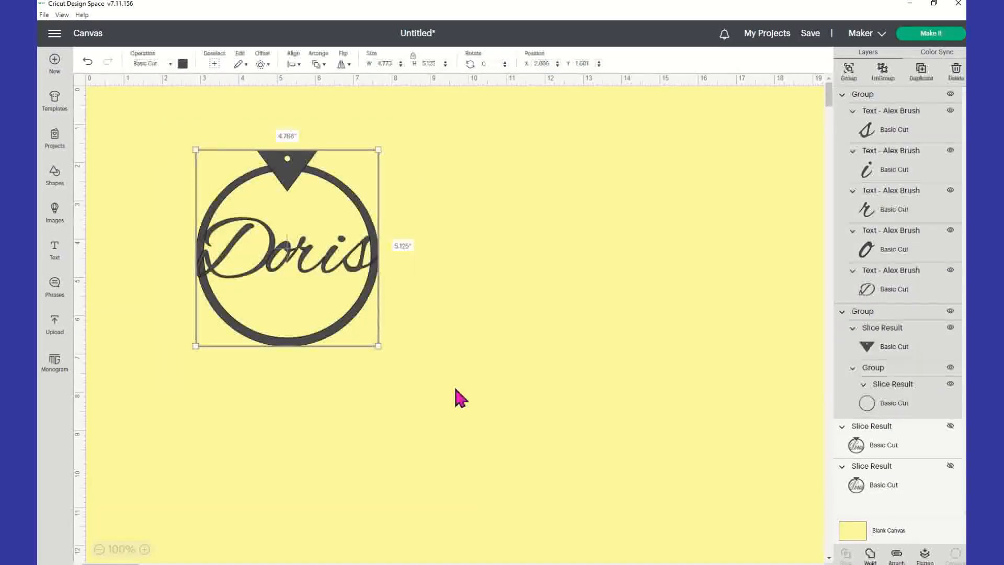
{"action": "left_click", "coordinate": [297, 66]}
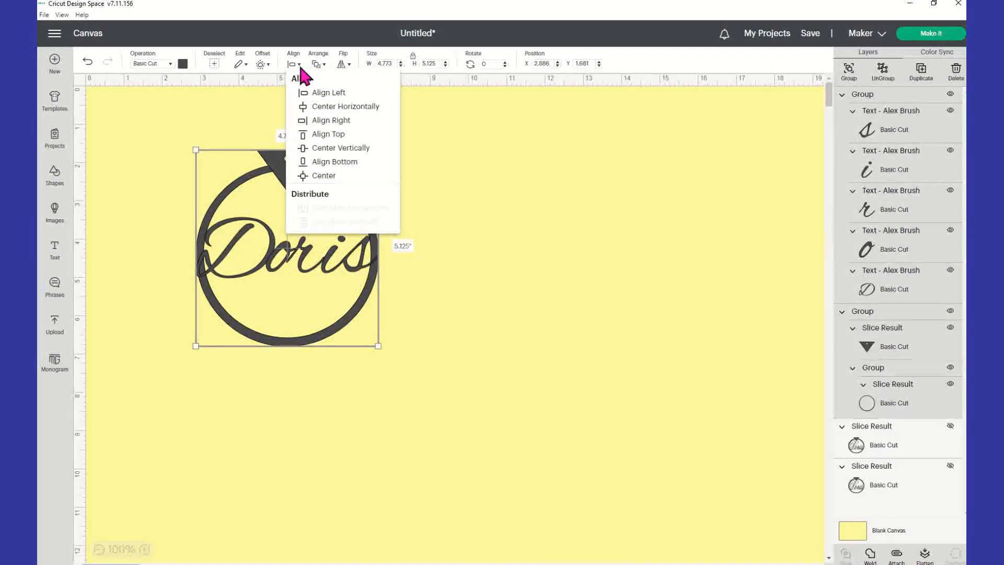
{"action": "left_click", "coordinate": [325, 107]}
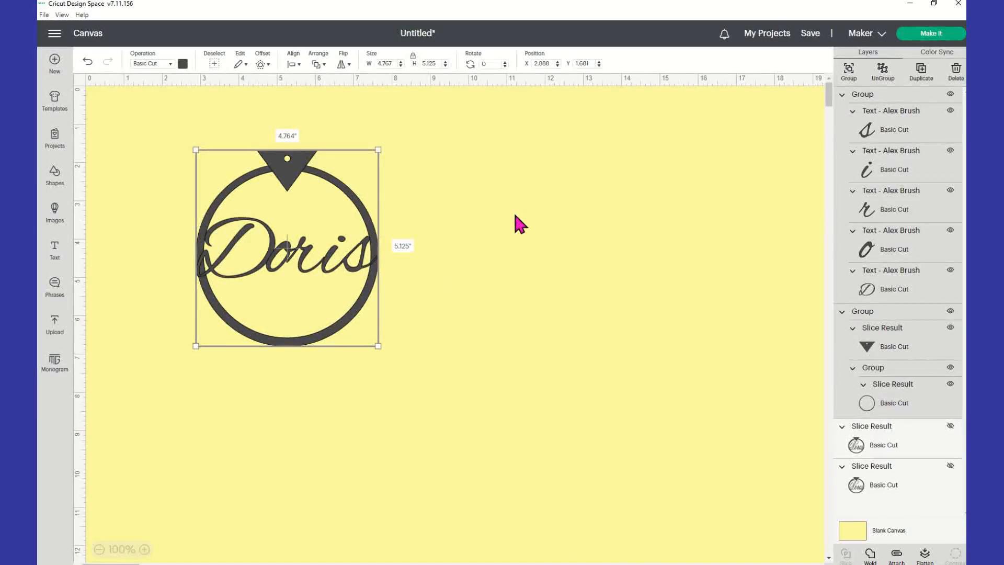
{"action": "left_click", "coordinate": [449, 215]}
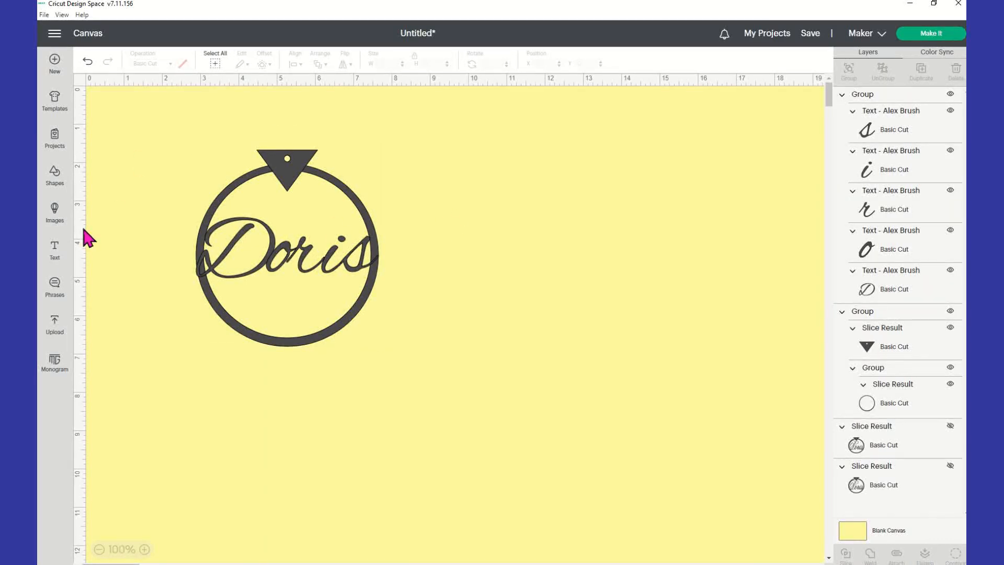
Insert an Equal Sign shape and place it to the right of the ring.
{"action": "left_click", "coordinate": [55, 183]}
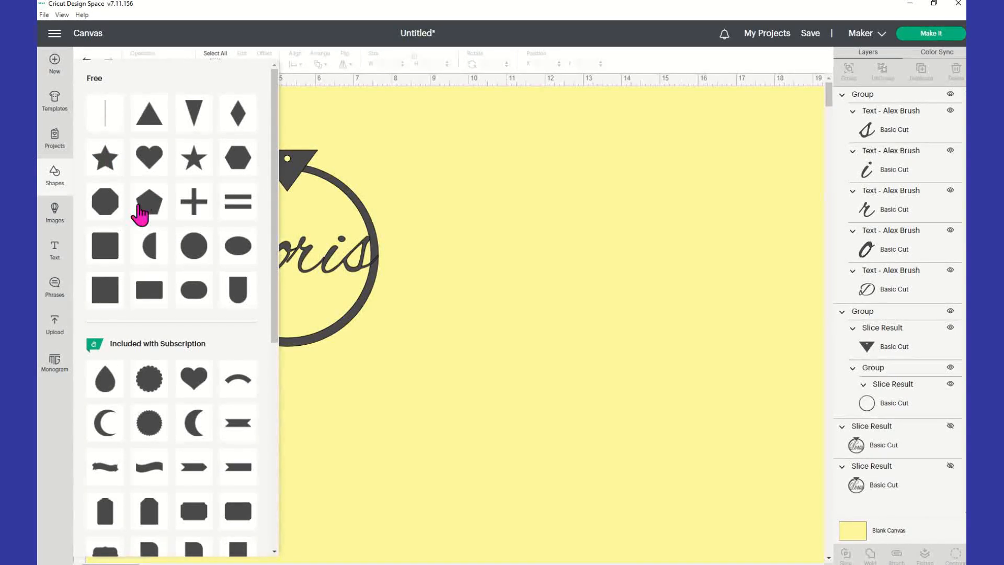
{"action": "scroll", "coordinate": [144, 204], "scroll_direction": "down", "scroll_amount": 3}
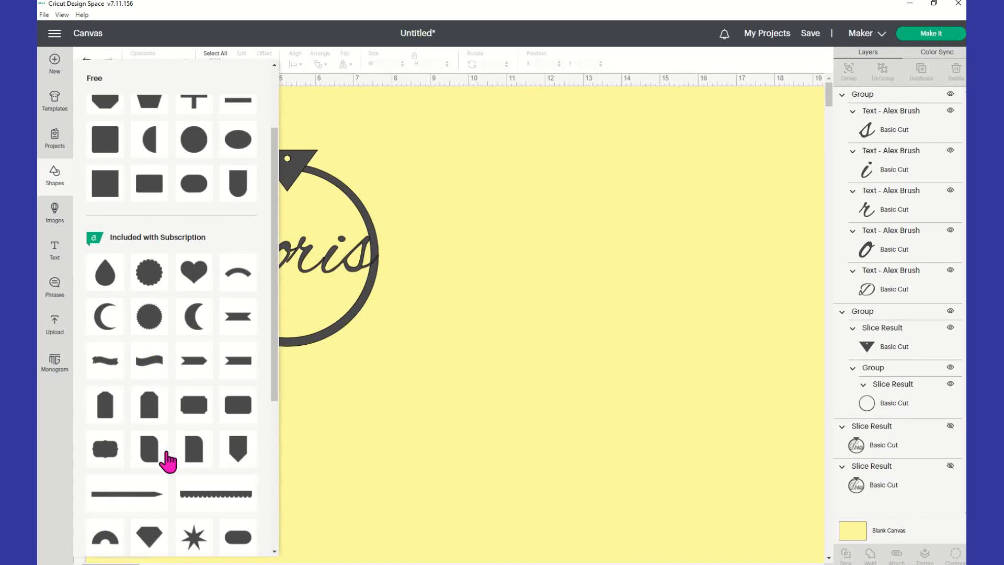
{"action": "scroll", "coordinate": [197, 455], "scroll_direction": "down", "scroll_amount": 3}
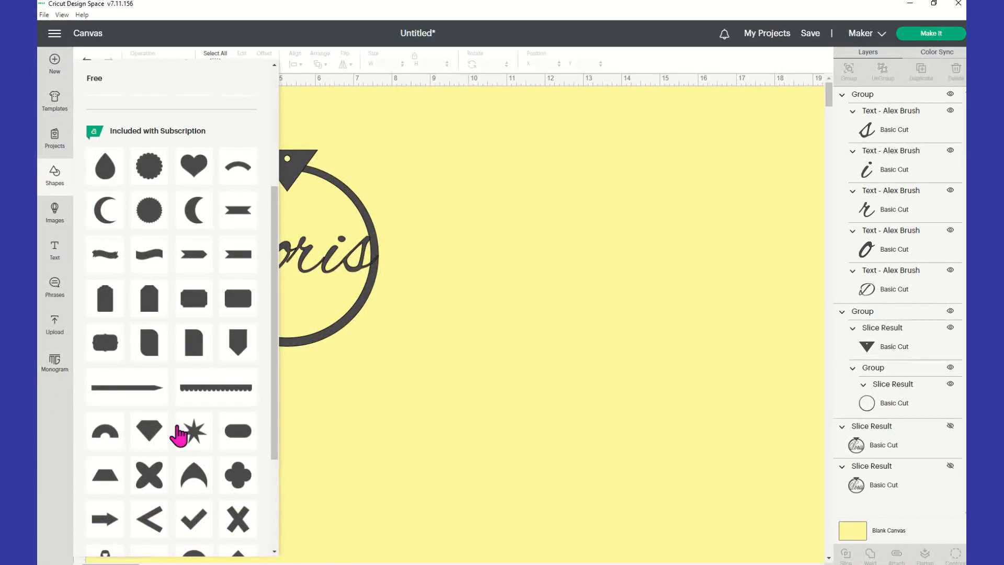
{"action": "scroll", "coordinate": [177, 426], "scroll_direction": "down", "scroll_amount": 5}
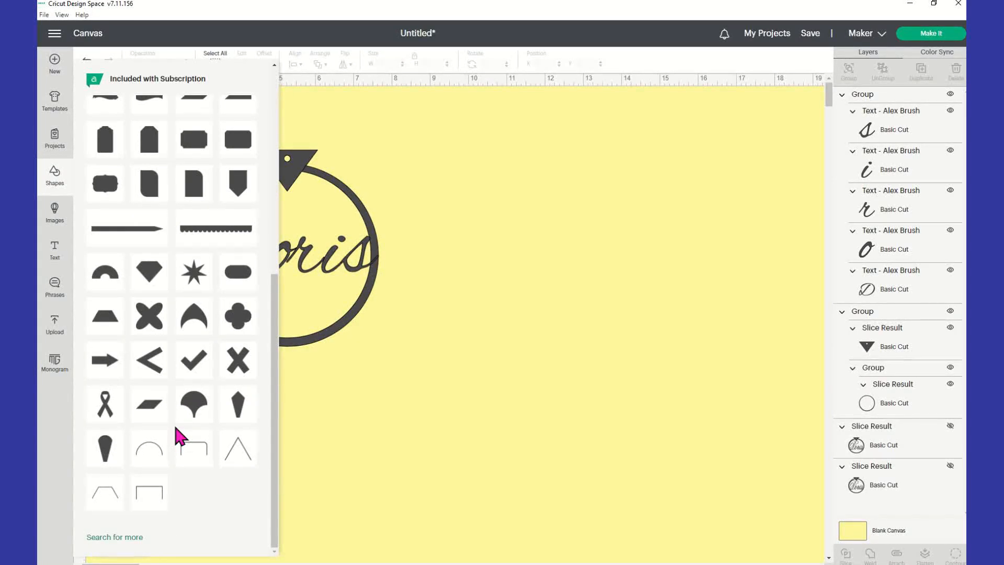
{"action": "scroll", "coordinate": [176, 427], "scroll_direction": "up", "scroll_amount": 5}
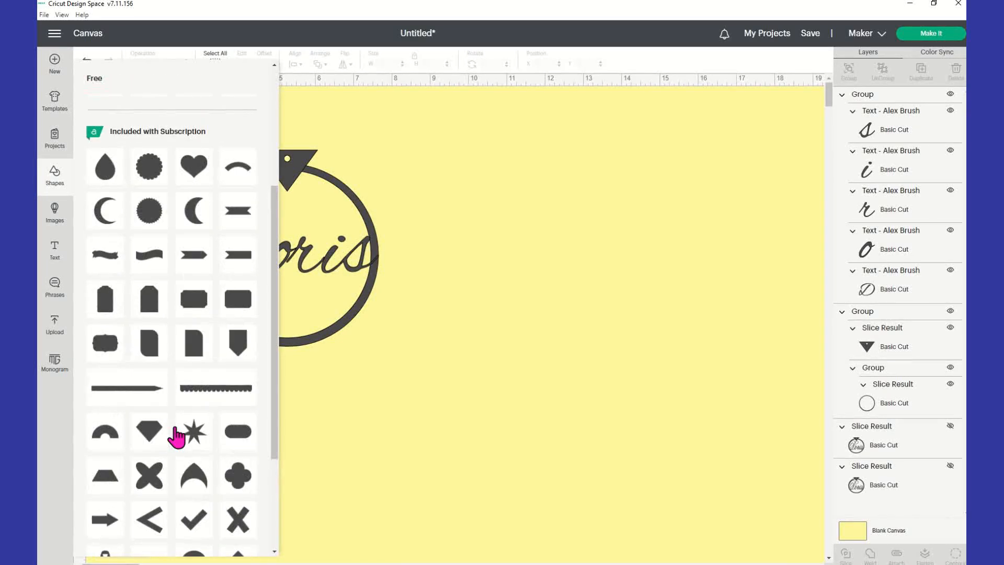
{"action": "scroll", "coordinate": [176, 436], "scroll_direction": "up", "scroll_amount": 6}
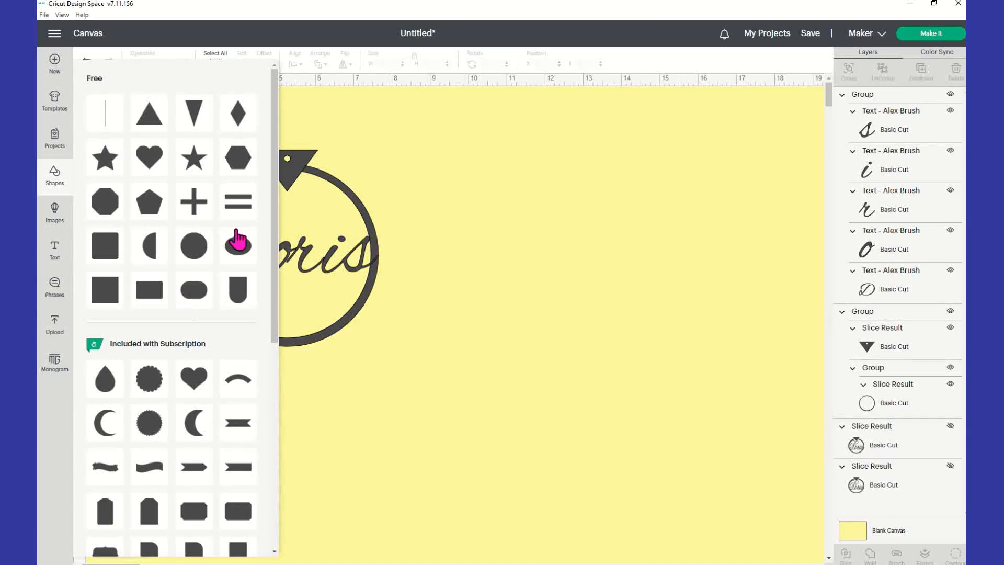
{"action": "left_click", "coordinate": [239, 207]}
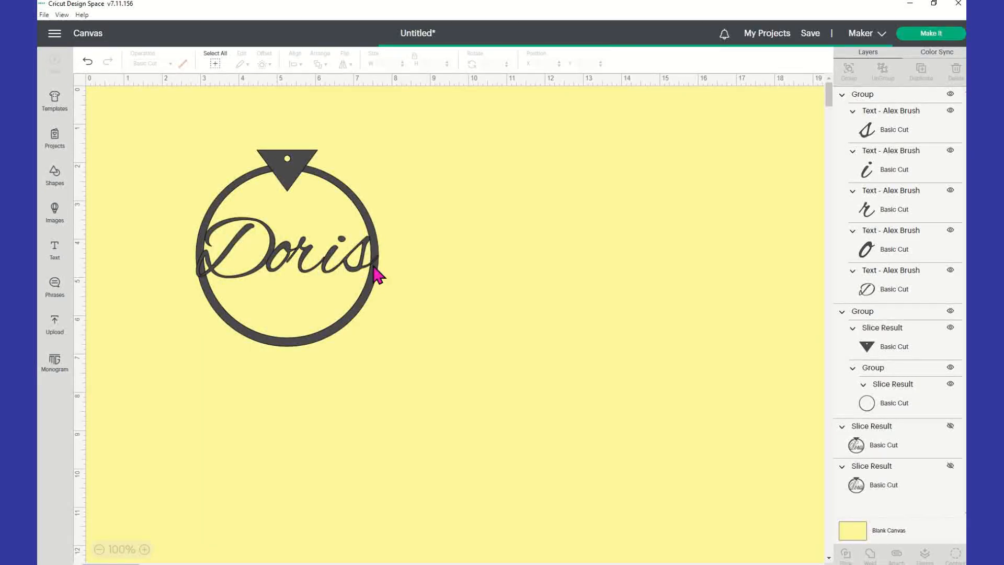
{"action": "left_click_drag", "start_coordinate": [259, 217], "coordinate": [496, 220]}
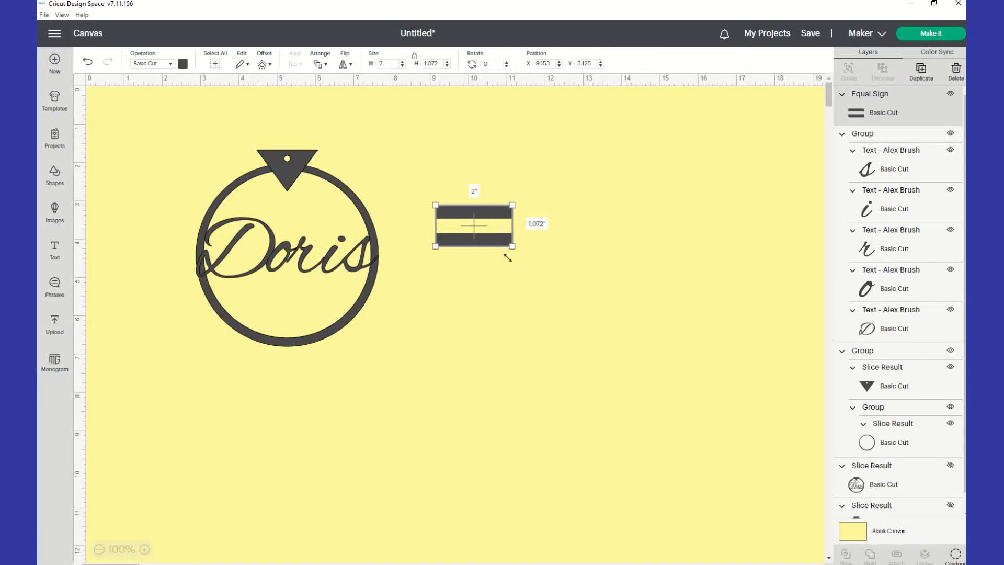
{"action": "left_click", "coordinate": [473, 311]}
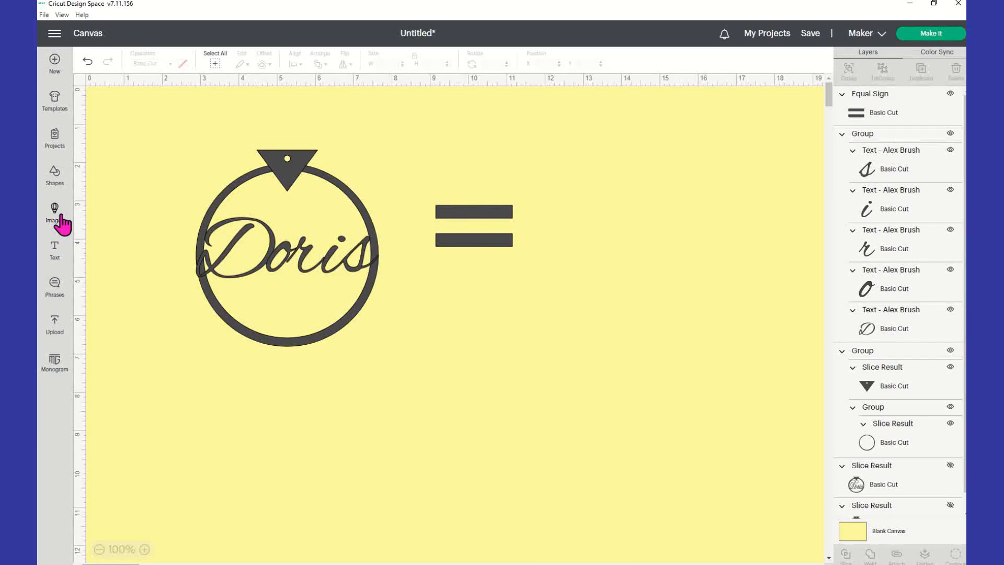
Add a 2-inch square over the equal sign's top bar.
{"action": "left_click", "coordinate": [52, 176]}
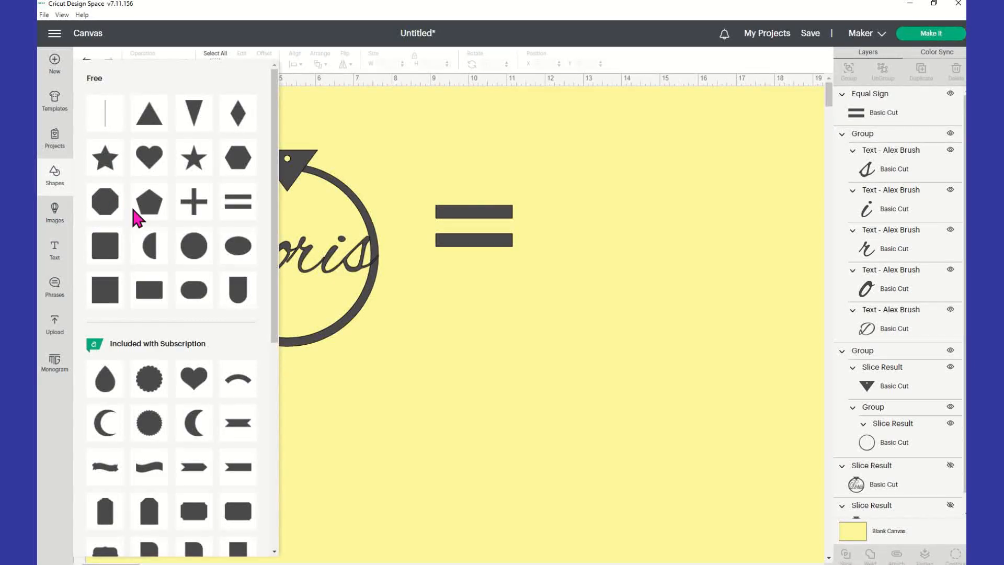
{"action": "left_click", "coordinate": [110, 248]}
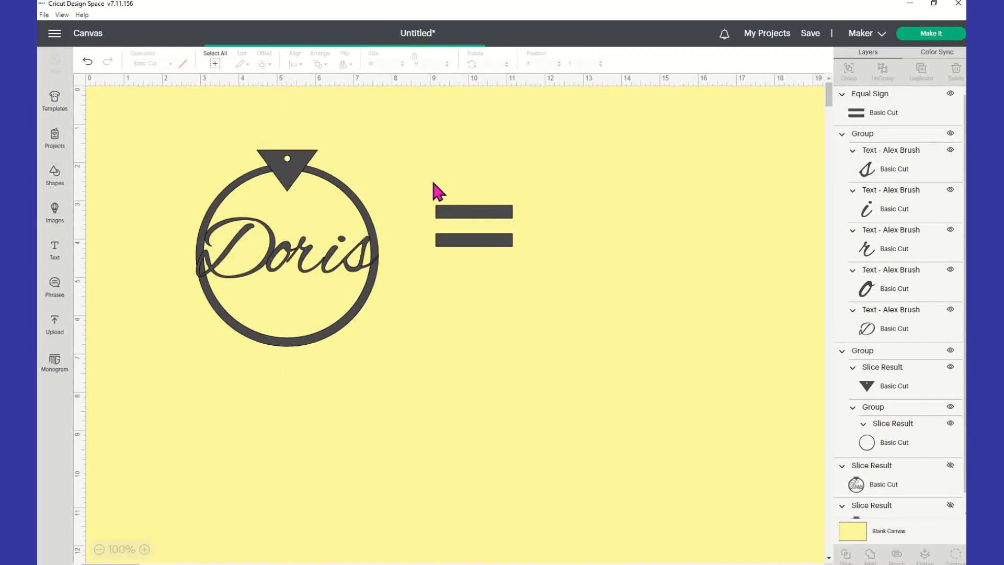
{"action": "left_click_drag", "start_coordinate": [258, 269], "coordinate": [465, 199]}
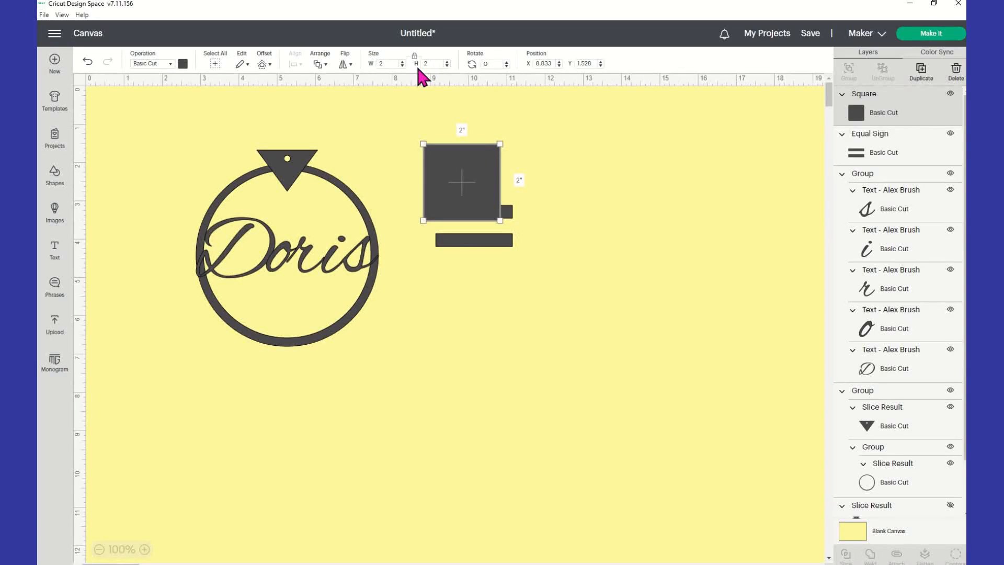
Slice the square through the equal sign and delete the leftover square and extra bar.
{"action": "left_click_drag", "start_coordinate": [503, 220], "coordinate": [526, 220]}
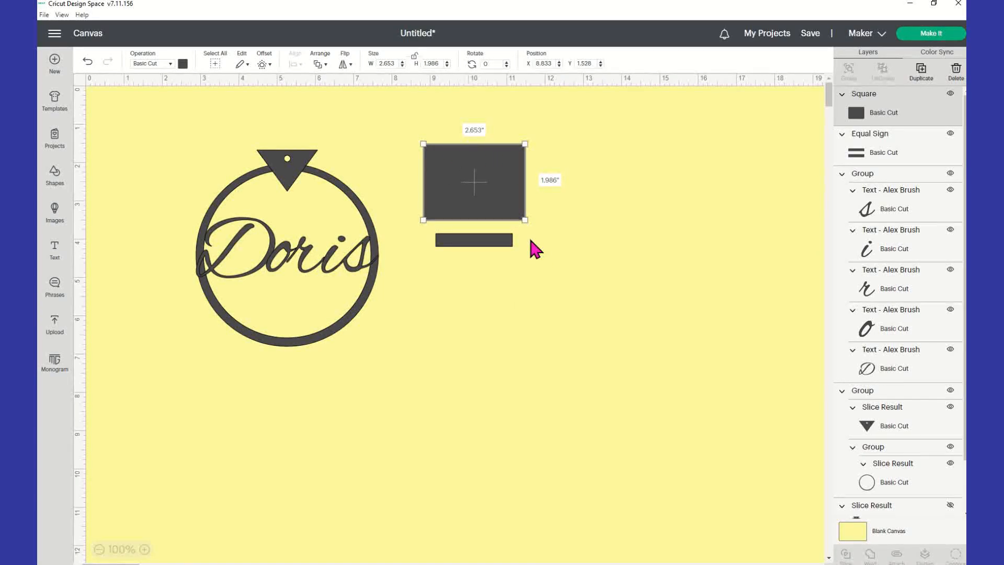
{"action": "left_click", "coordinate": [496, 242], "text": "shift"}
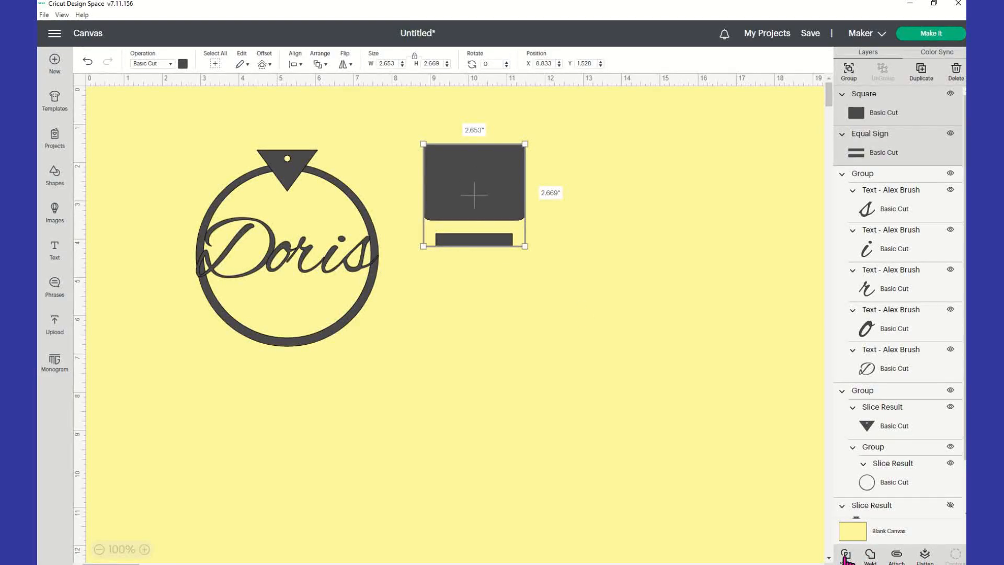
{"action": "left_click", "coordinate": [643, 323]}
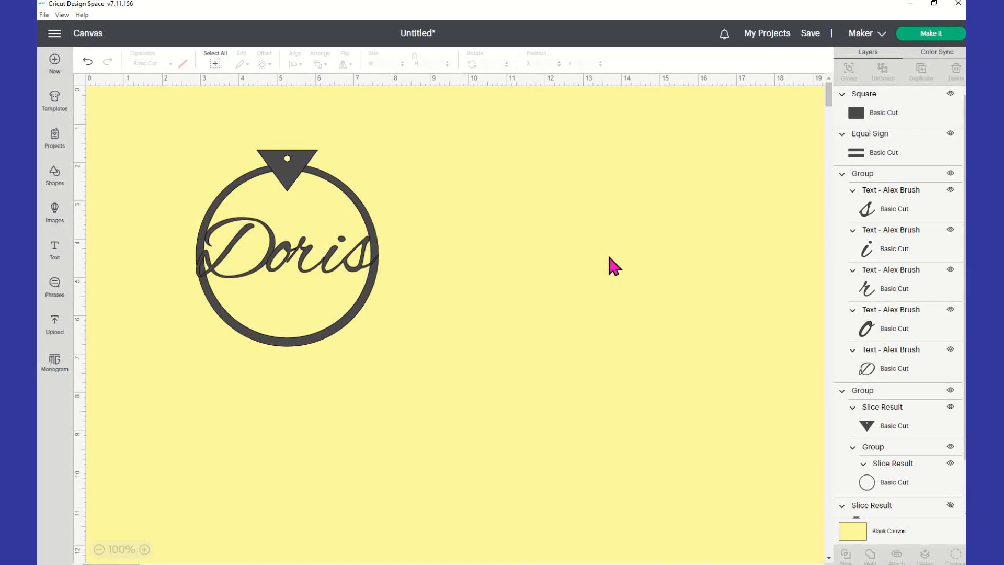
{"action": "left_click_drag", "start_coordinate": [503, 190], "coordinate": [597, 187]}
{"action": "key", "text": "Delete"}
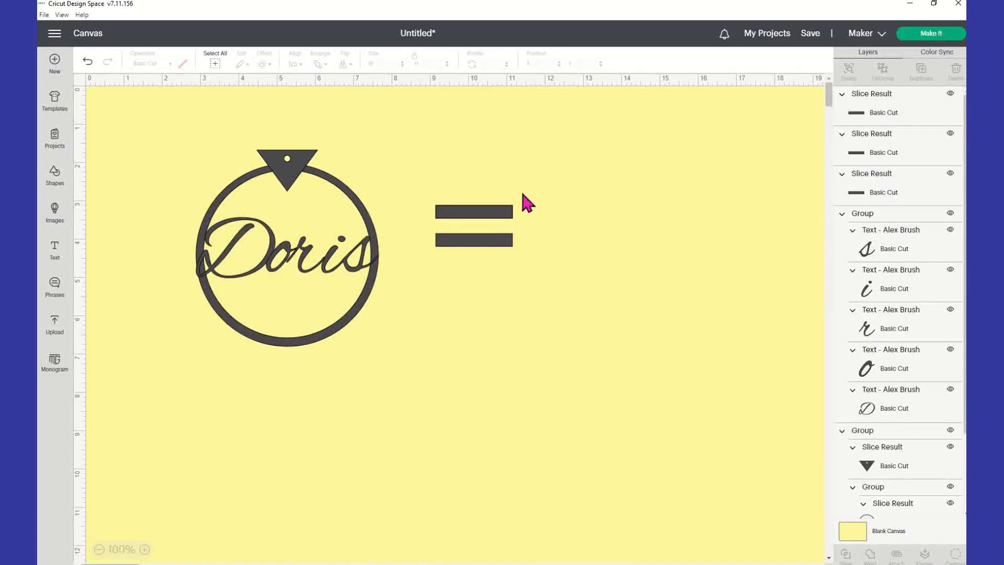
{"action": "left_click", "coordinate": [508, 211]}
{"action": "key", "text": "Delete"}
{"action": "key", "text": "Delete"}
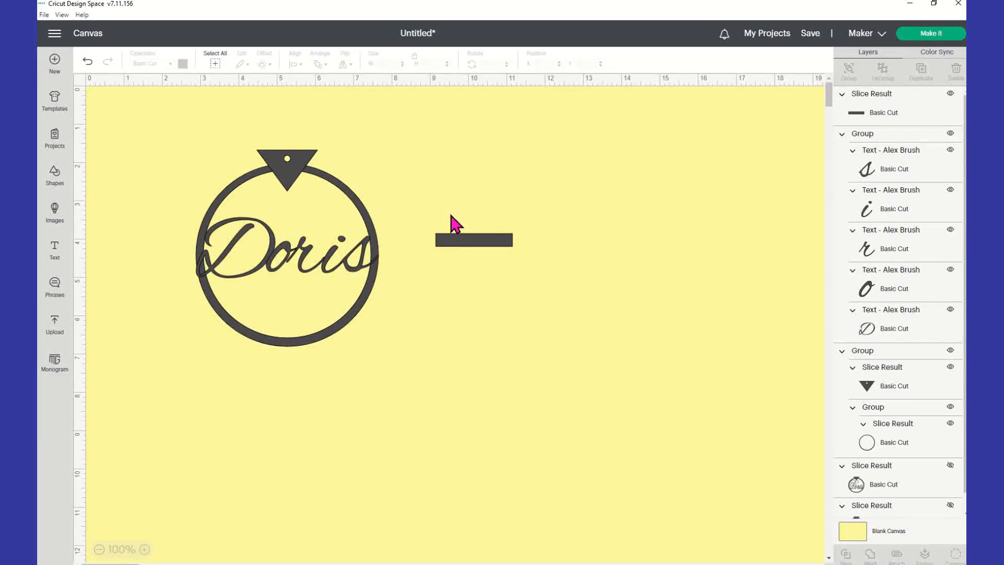
Move the remaining 2 by 0.335-inch bar to X 10.764, Y 2.724 and unlock proportions.
{"action": "left_click", "coordinate": [466, 244]}
{"action": "left_click_drag", "start_coordinate": [489, 250], "coordinate": [249, 228]}
{"action": "left_click_drag", "start_coordinate": [305, 212], "coordinate": [578, 208]}
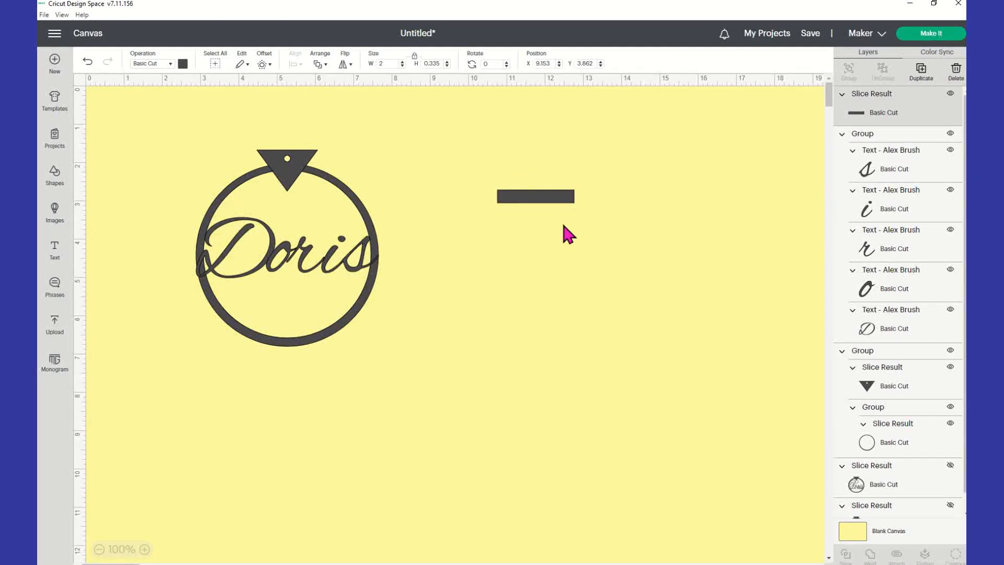
{"action": "left_click", "coordinate": [414, 57]}
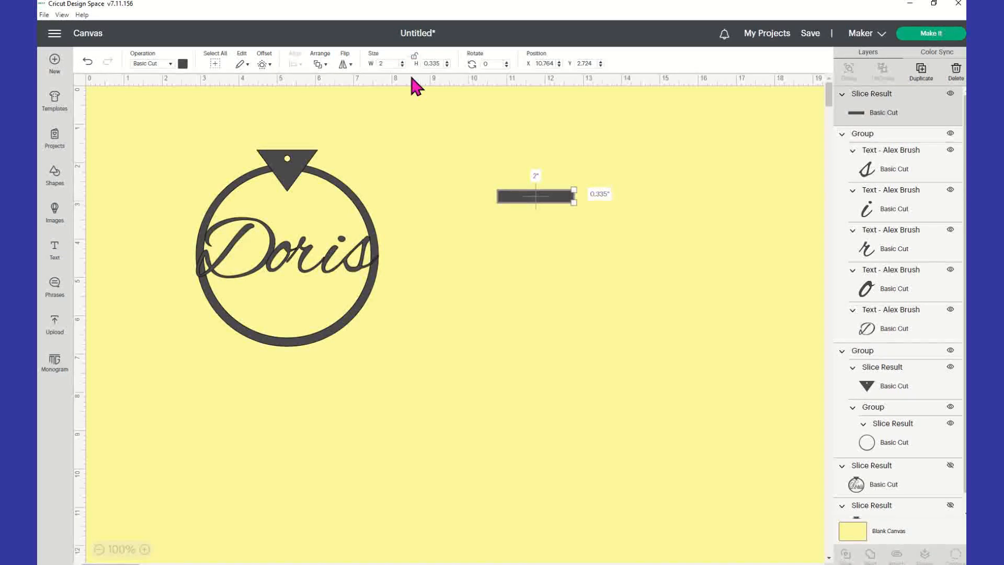
Stretch the bar into a thin strip across the ring above Doris and copy it.
{"action": "left_click_drag", "start_coordinate": [575, 201], "coordinate": [348, 213]}
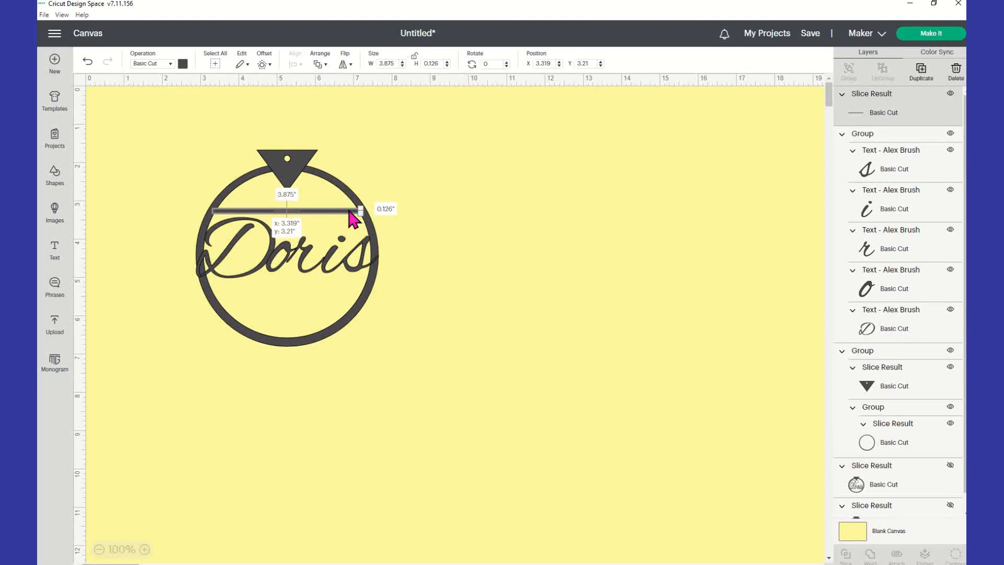
{"action": "right_click", "coordinate": [348, 211]}
{"action": "left_click", "coordinate": [380, 271]}
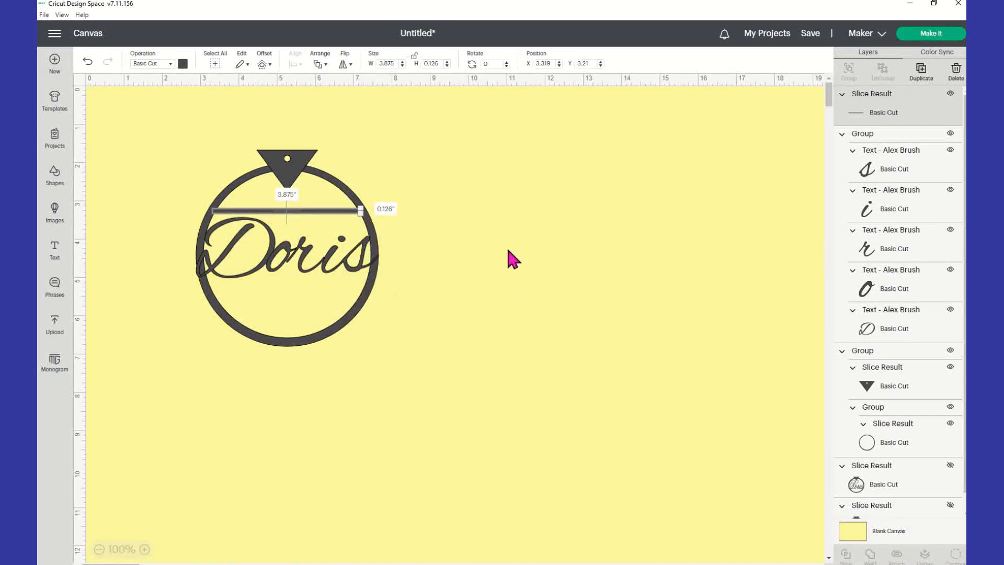
Paste the bar below Doris and group the whole design, 4.764 by 5.125 inches.
{"action": "right_click", "coordinate": [507, 246]}
{"action": "left_click", "coordinate": [528, 322]}
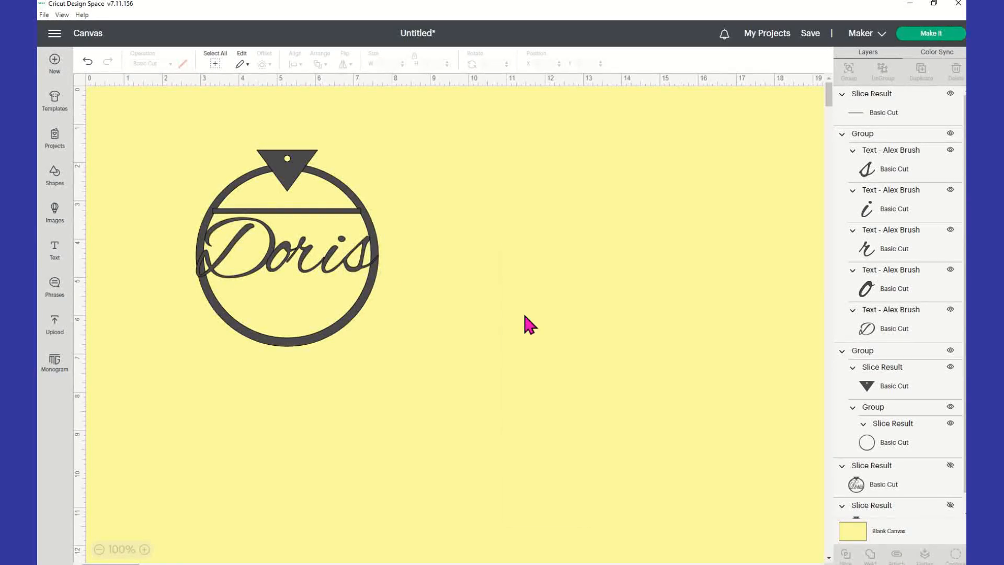
{"action": "left_click_drag", "start_coordinate": [613, 252], "coordinate": [371, 280]}
{"action": "left_click", "coordinate": [380, 273]}
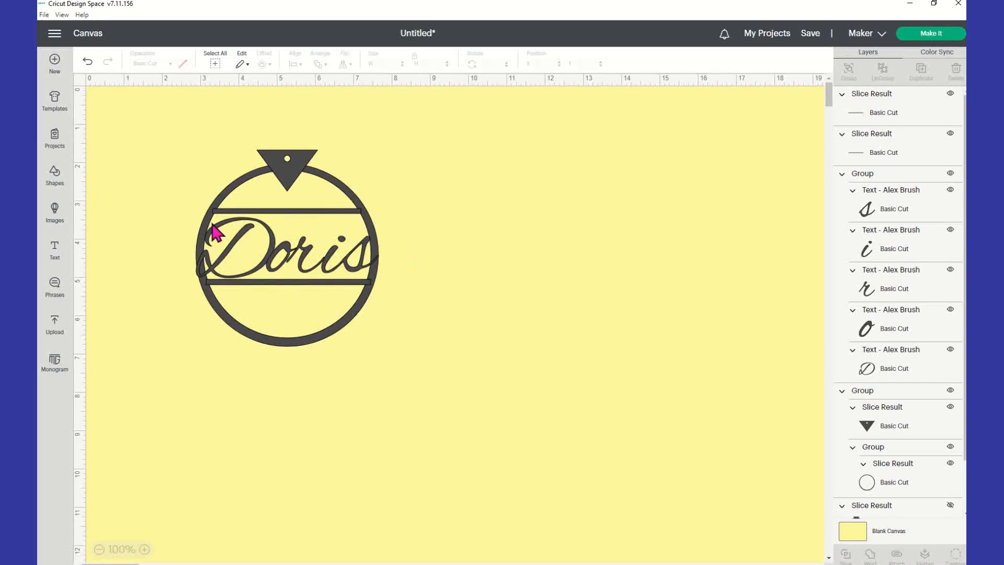
{"action": "left_click_drag", "start_coordinate": [167, 113], "coordinate": [505, 452]}
{"action": "left_click", "coordinate": [849, 72]}
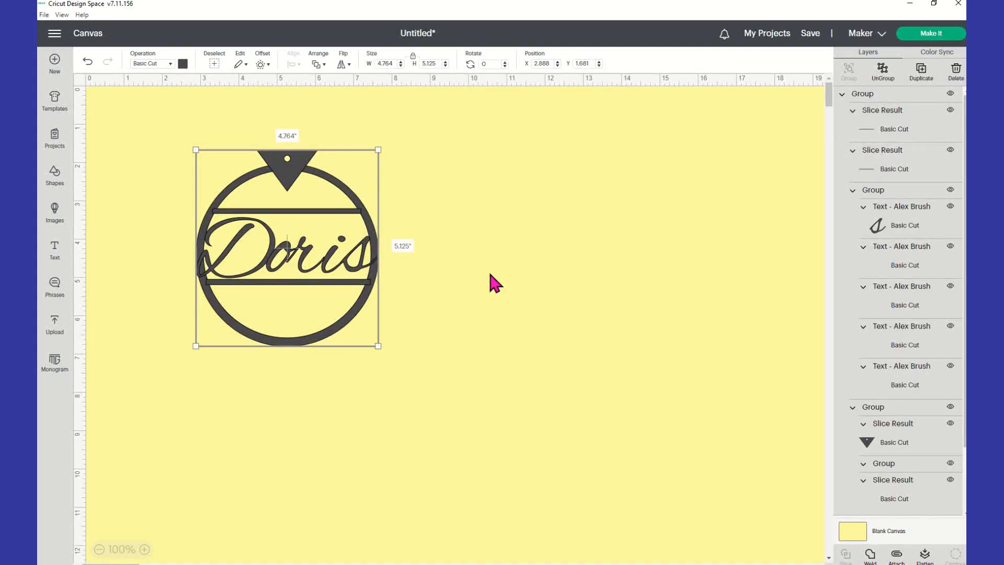
Weld the Doris ring design into one layer and shrink it to roughly 3 inches.
{"action": "mouse_move", "coordinate": [318, 269]}
{"action": "left_mouse_down"}
{"action": "mouse_move", "coordinate": [360, 321]}
{"action": "mouse_move", "coordinate": [368, 238]}
{"action": "mouse_move", "coordinate": [351, 374]}
{"action": "mouse_move", "coordinate": [307, 264]}
{"action": "left_mouse_up"}
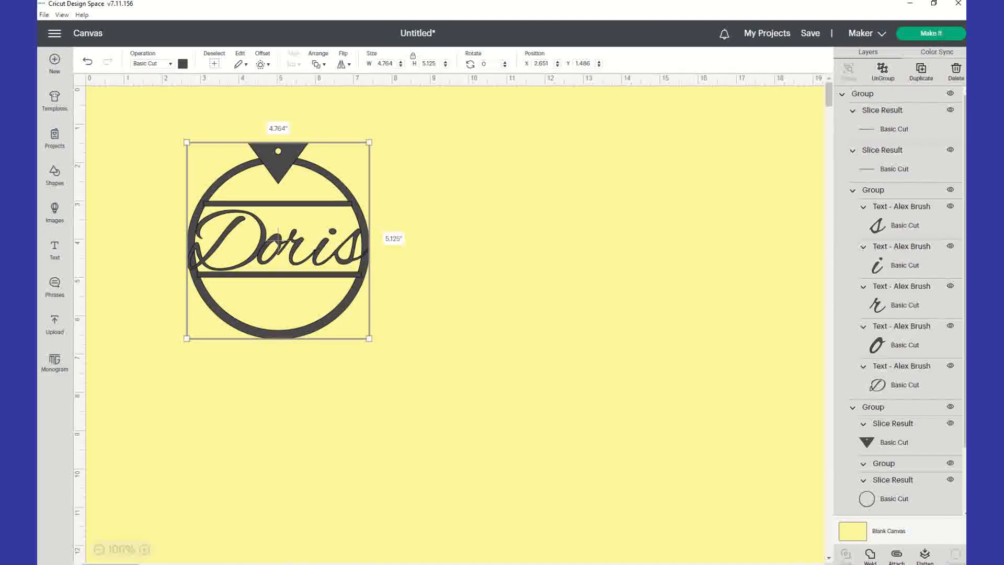
{"action": "left_click", "coordinate": [870, 554]}
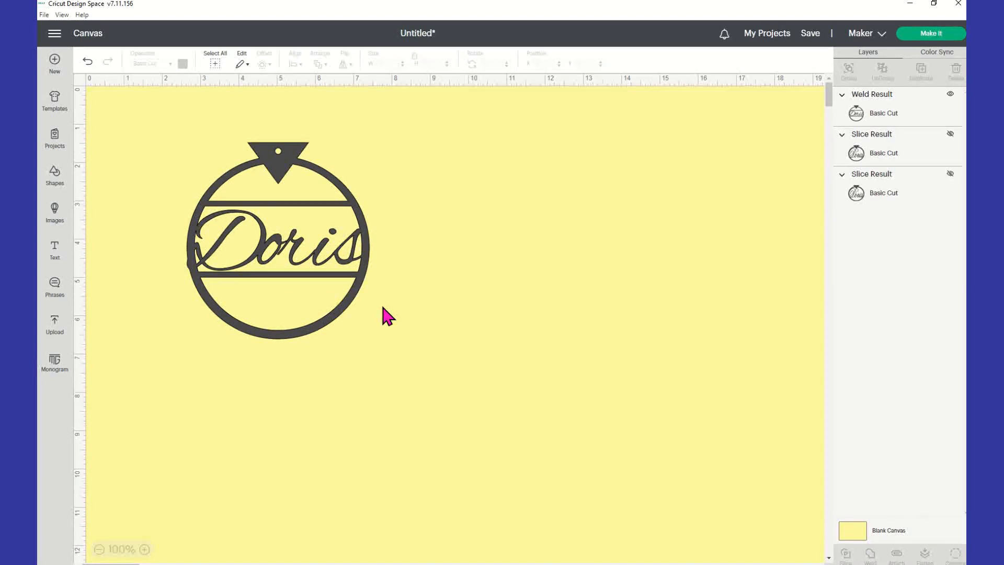
{"action": "left_click", "coordinate": [318, 245]}
{"action": "right_click", "coordinate": [319, 242]}
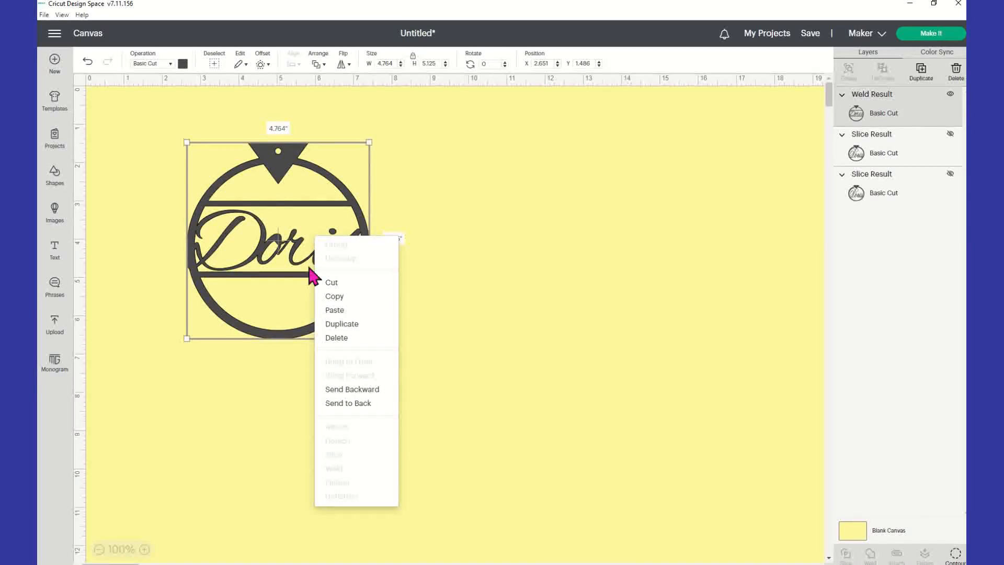
{"action": "left_click_drag", "start_coordinate": [368, 334], "coordinate": [283, 273]}
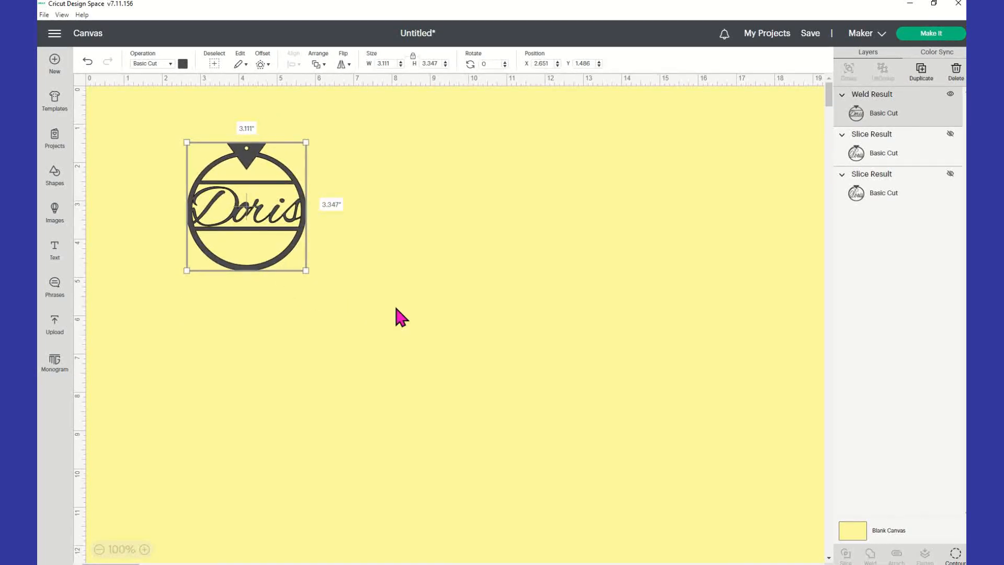
{"action": "left_click_drag", "start_coordinate": [305, 268], "coordinate": [291, 252]}
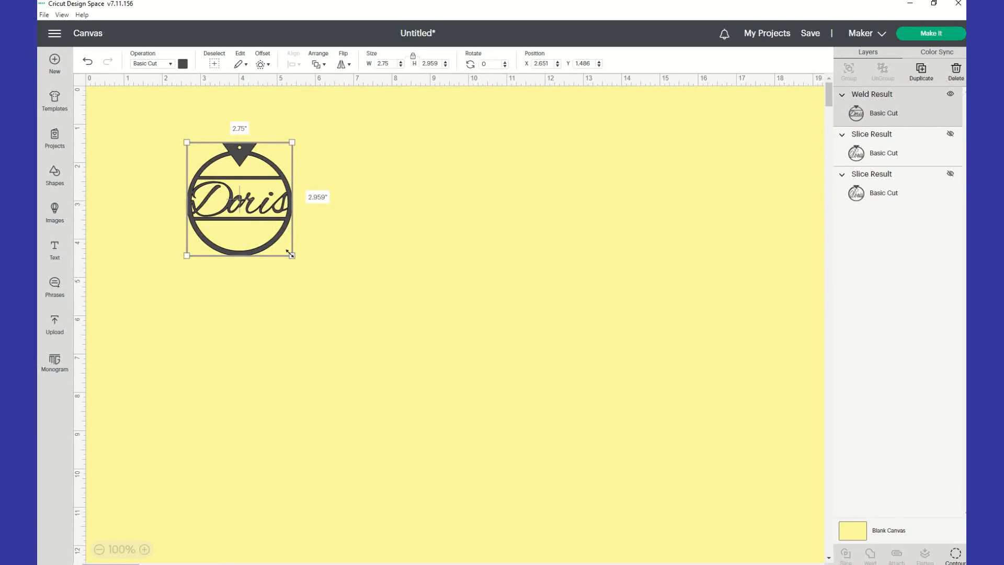
Unlock proportions and size the welded design to exactly 3 by 3 inches.
{"action": "left_click", "coordinate": [414, 57]}
{"action": "left_click", "coordinate": [392, 65]}
{"action": "type", "text": "3"}
{"action": "key", "text": "Tab"}
{"action": "type", "text": "3"}
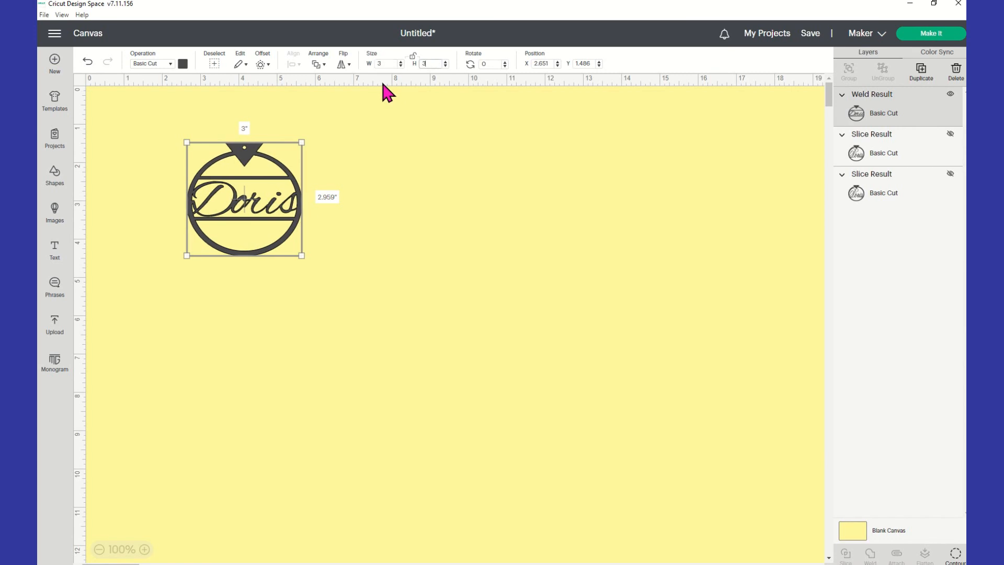
{"action": "key", "text": "Tab"}
{"action": "left_click", "coordinate": [368, 262]}
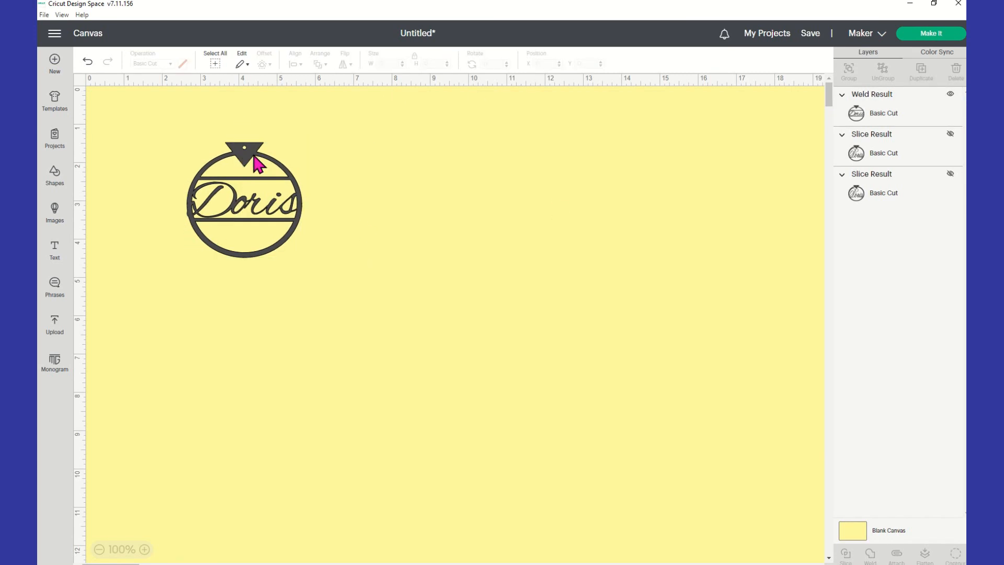
Duplicate the 3-inch Doris tag and place the copy to the right of the original.
{"action": "right_click", "coordinate": [265, 184]}
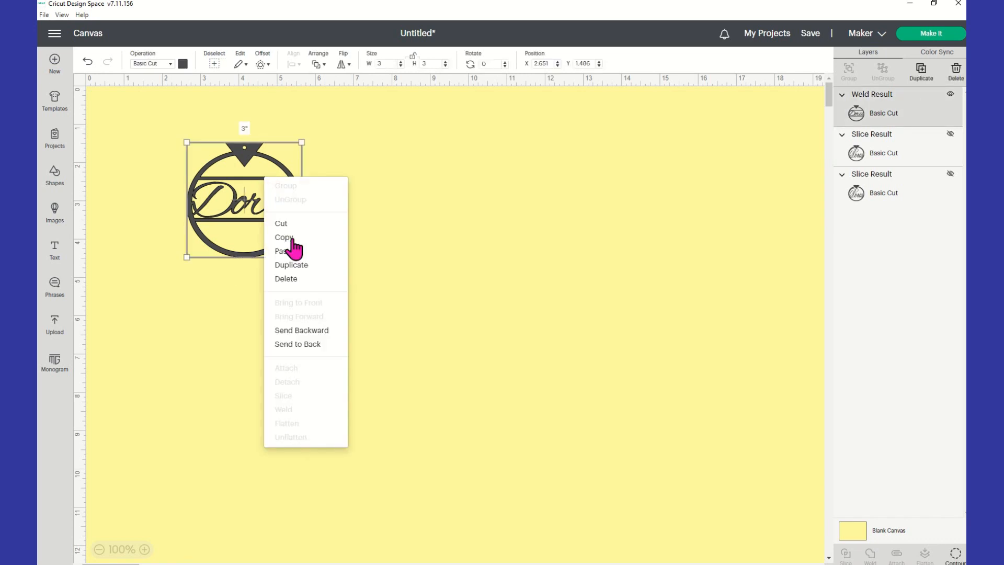
{"action": "left_click", "coordinate": [325, 265]}
{"action": "left_click_drag", "start_coordinate": [385, 403], "coordinate": [377, 224]}
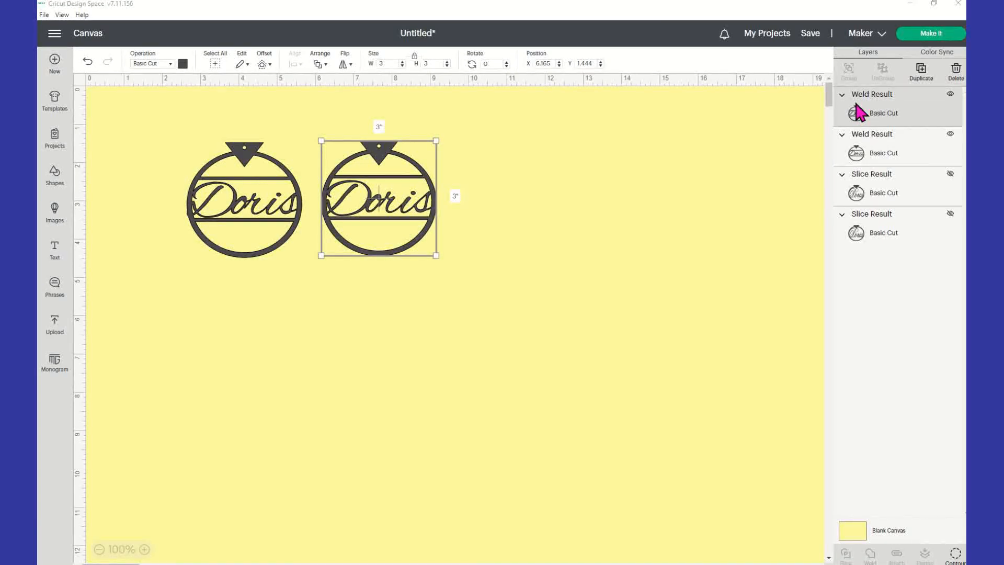
Undo an accidental resize of the right tag and compare both tags' sizes.
{"action": "left_click", "coordinate": [273, 253]}
{"action": "left_click", "coordinate": [390, 222]}
{"action": "left_click_drag", "start_coordinate": [431, 256], "coordinate": [430, 256]}
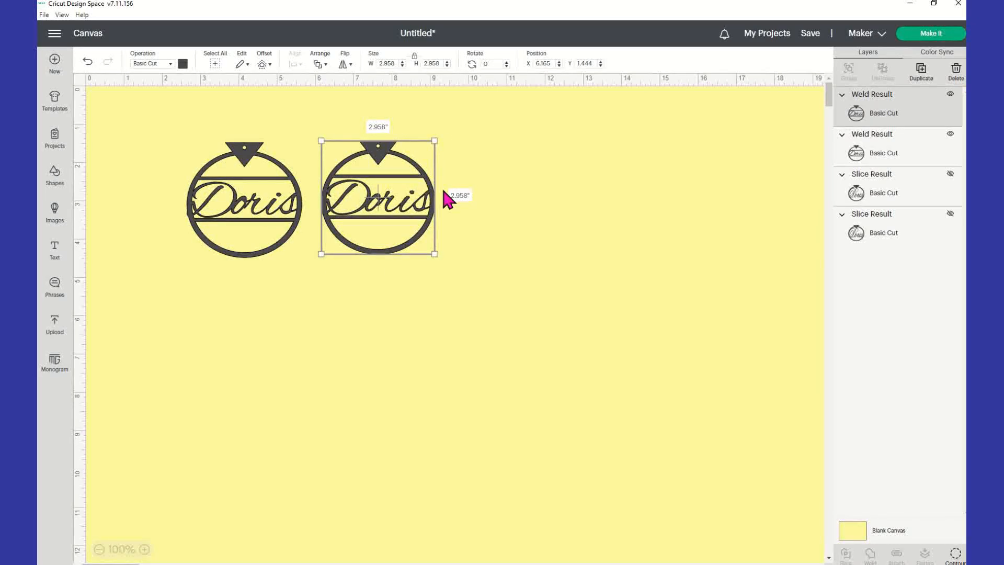
{"action": "left_click", "coordinate": [87, 62]}
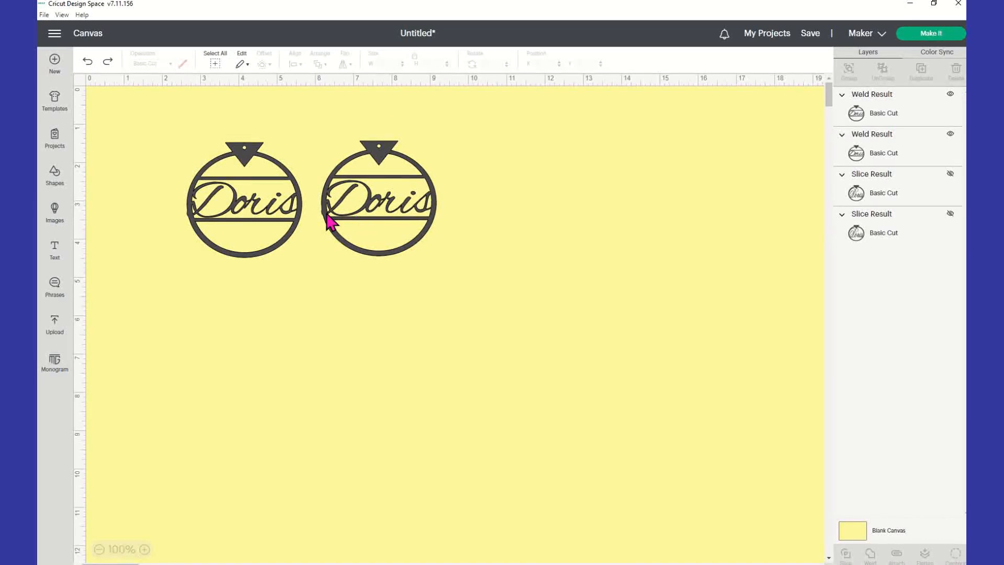
{"action": "left_click", "coordinate": [294, 222]}
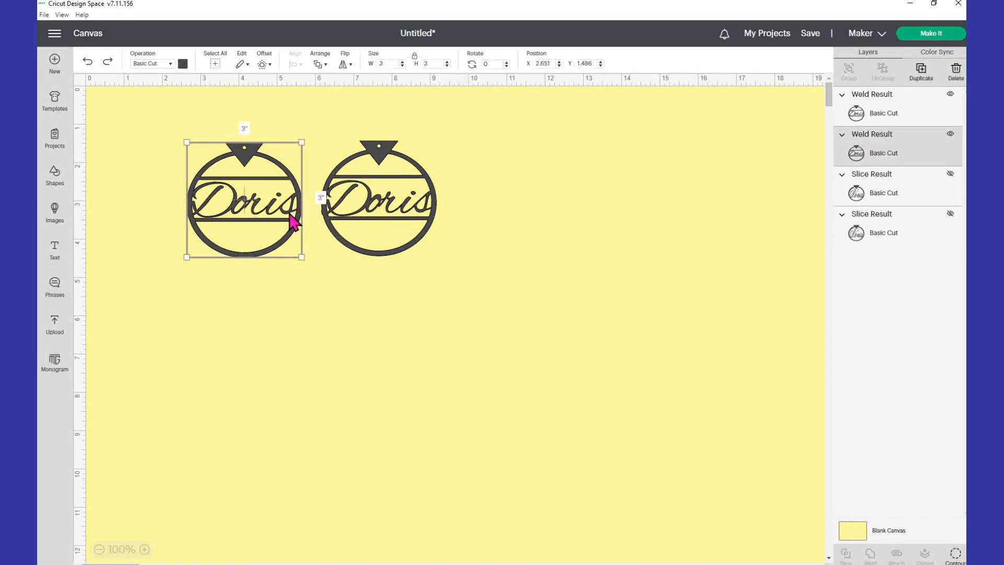
{"action": "left_click", "coordinate": [416, 222]}
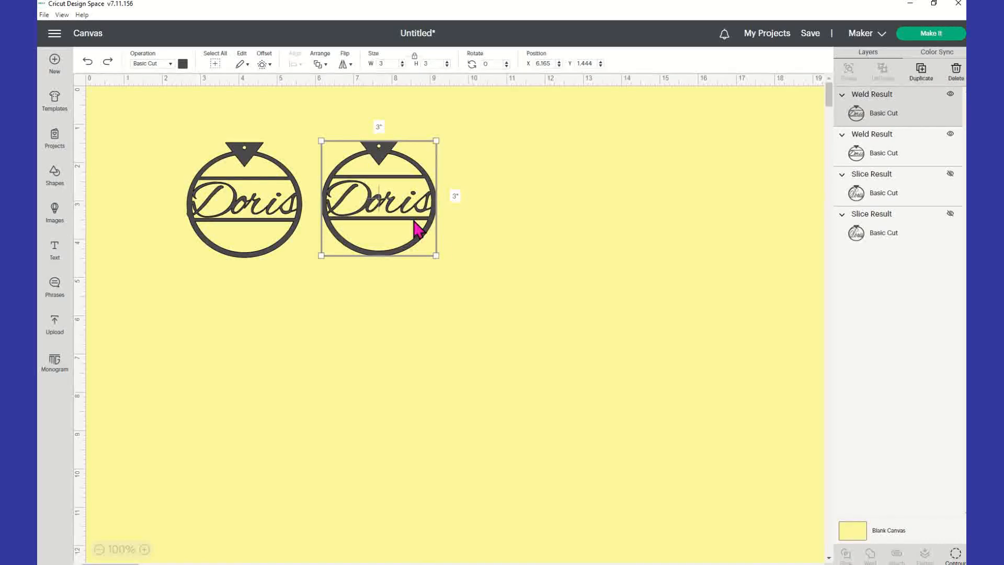
Unhide both Slice Result ornaments and move them below the two Doris tags.
{"action": "left_click", "coordinate": [934, 197]}
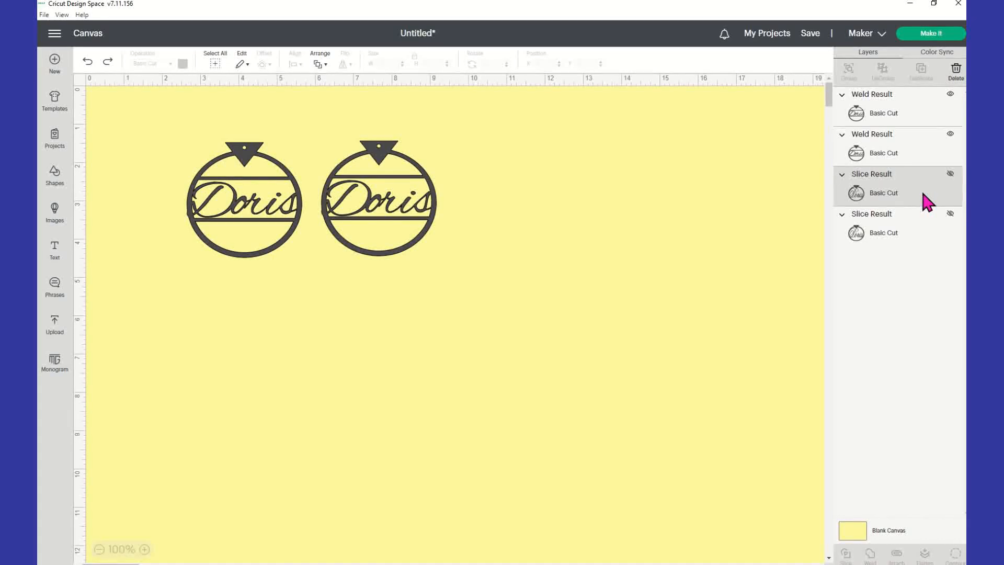
{"action": "left_click", "coordinate": [951, 175]}
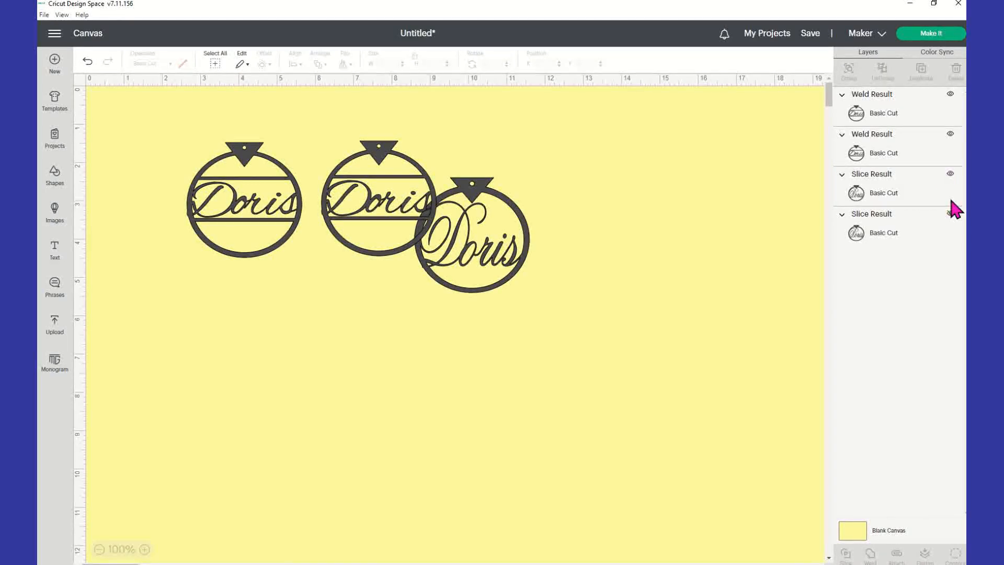
{"action": "left_click", "coordinate": [932, 229]}
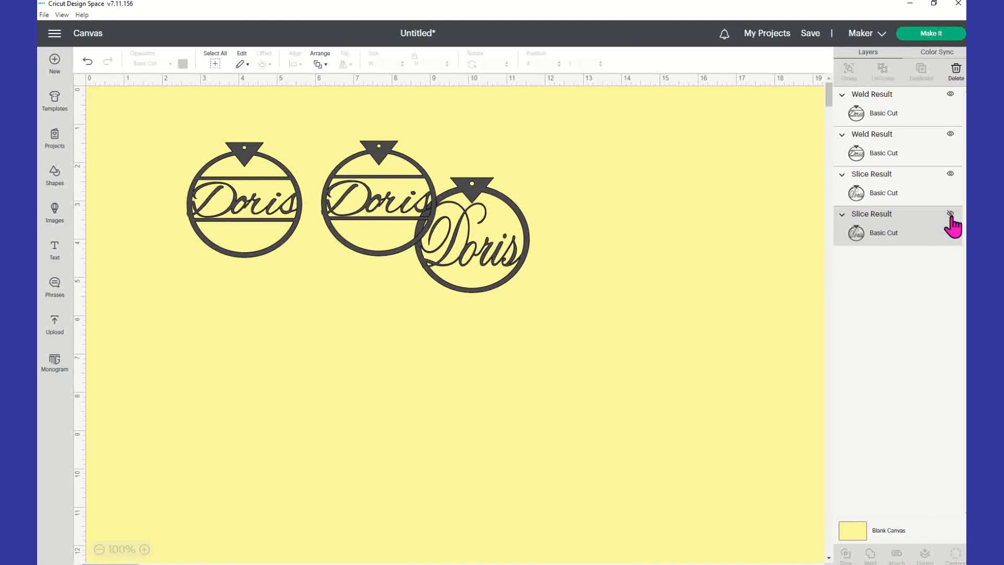
{"action": "left_click", "coordinate": [949, 213]}
{"action": "left_click_drag", "start_coordinate": [309, 275], "coordinate": [241, 364]}
{"action": "left_click_drag", "start_coordinate": [514, 255], "coordinate": [410, 341]}
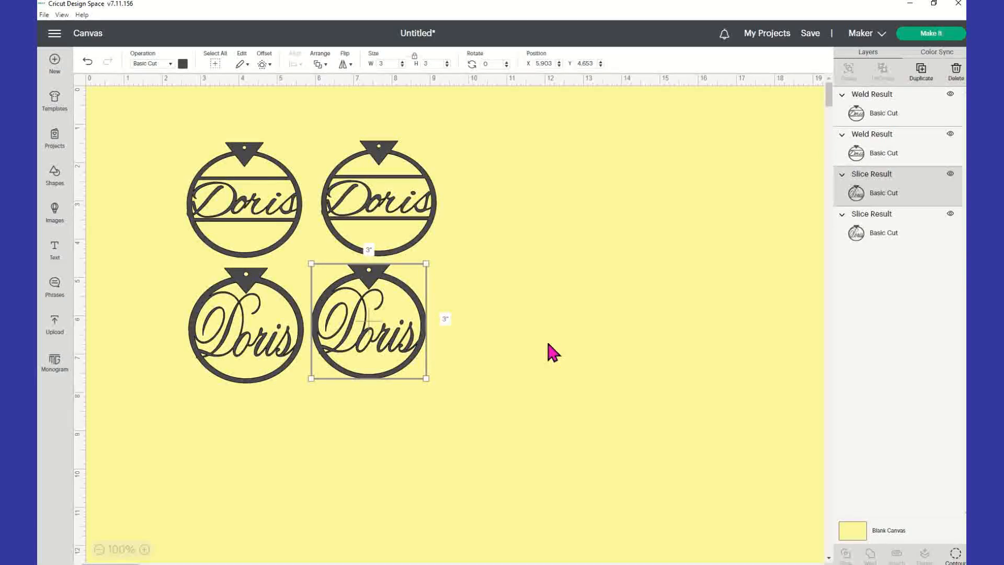
{"action": "left_click", "coordinate": [551, 351]}
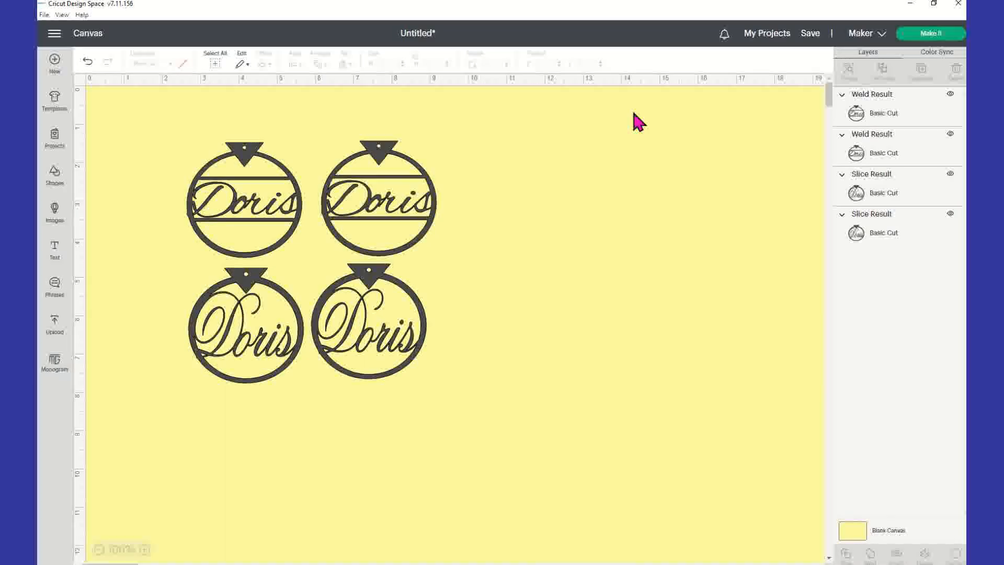
Hide both sliced ornaments again and select the right welded Doris tag.
{"action": "left_click", "coordinate": [247, 312]}
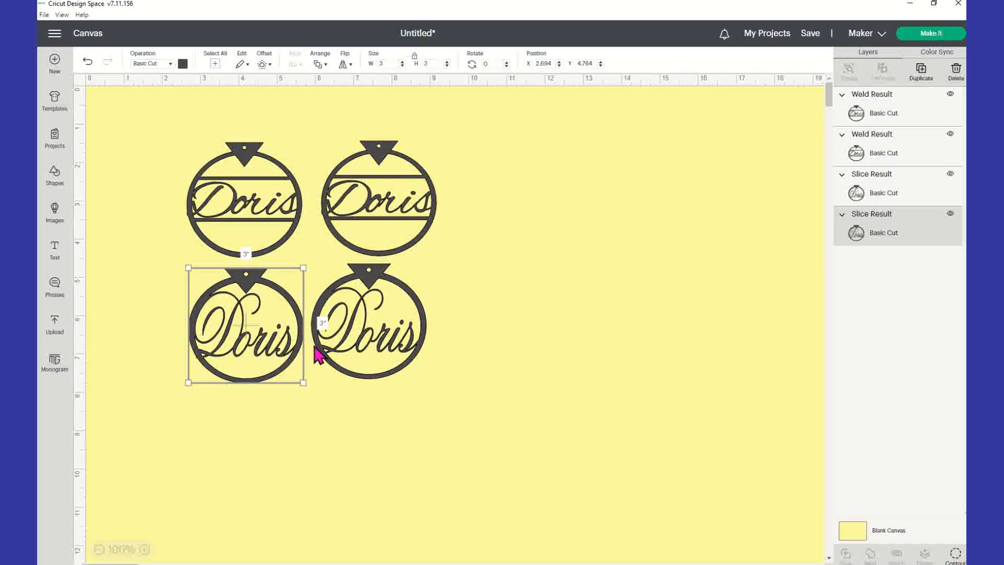
{"action": "left_click", "coordinate": [377, 301]}
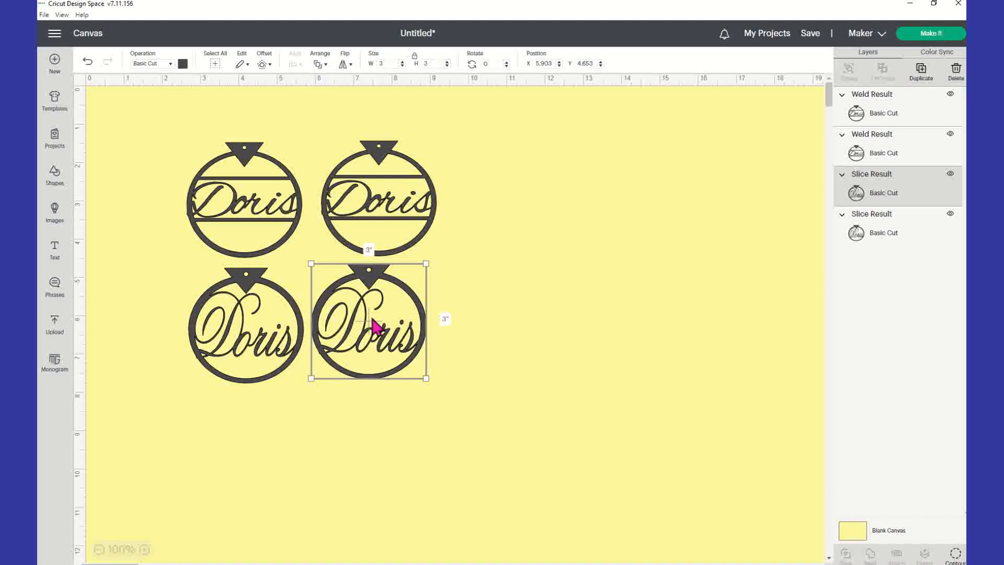
{"action": "left_click", "coordinate": [950, 174]}
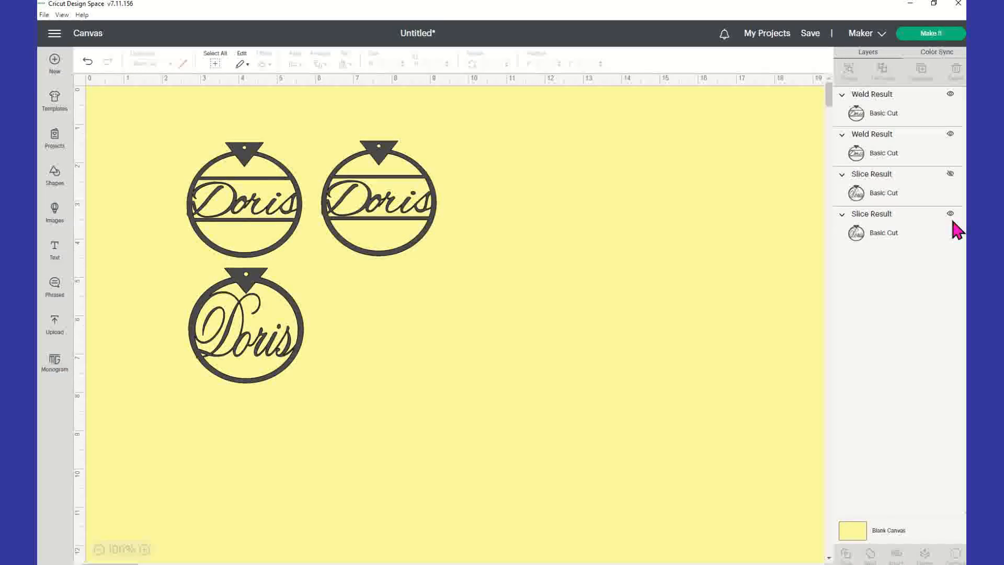
{"action": "left_click", "coordinate": [950, 214]}
{"action": "left_click", "coordinate": [398, 181]}
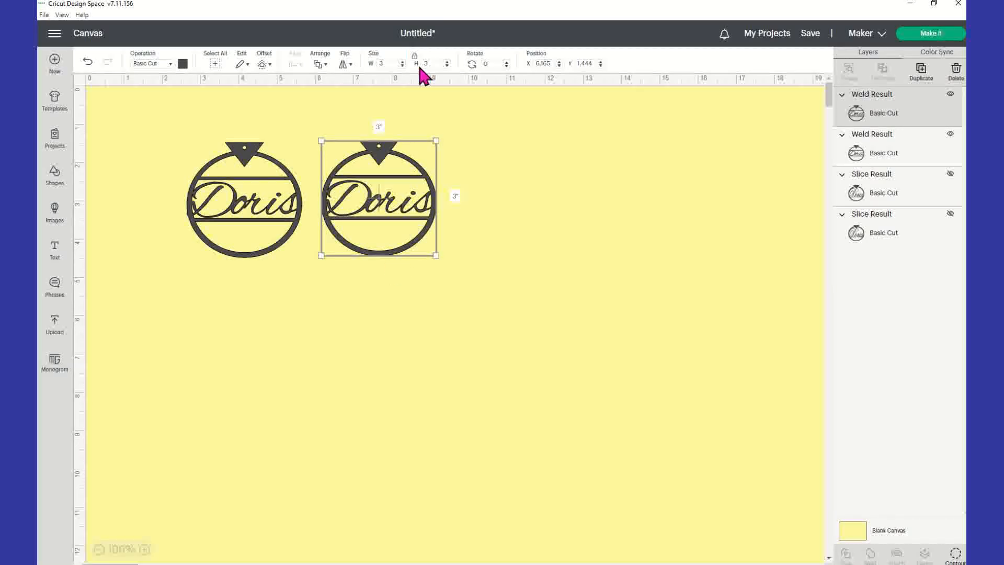
Resize the right Doris ornament to about 2.917 by 3.194 inches.
{"action": "left_click_drag", "start_coordinate": [435, 257], "coordinate": [433, 263]}
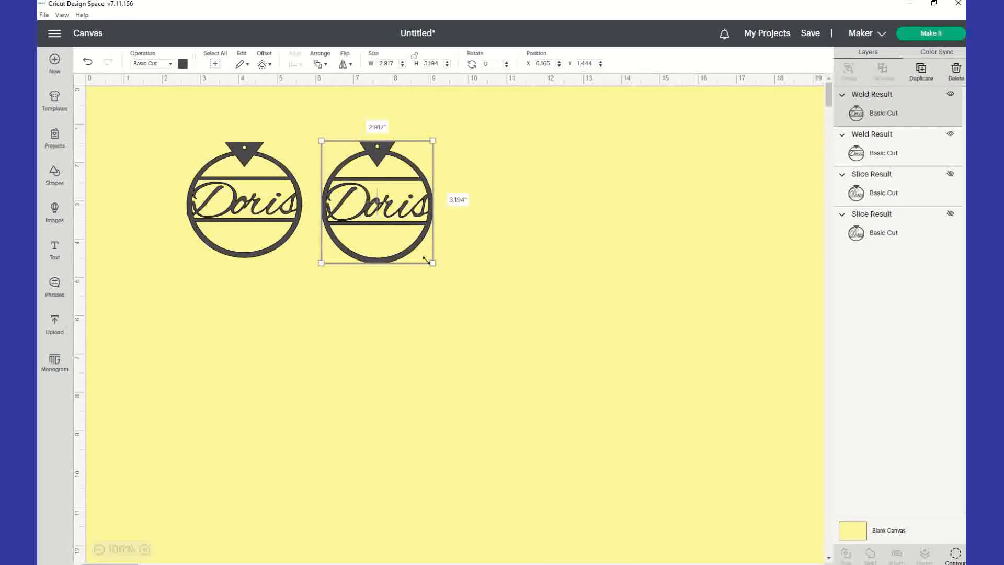
{"action": "left_click", "coordinate": [255, 241]}
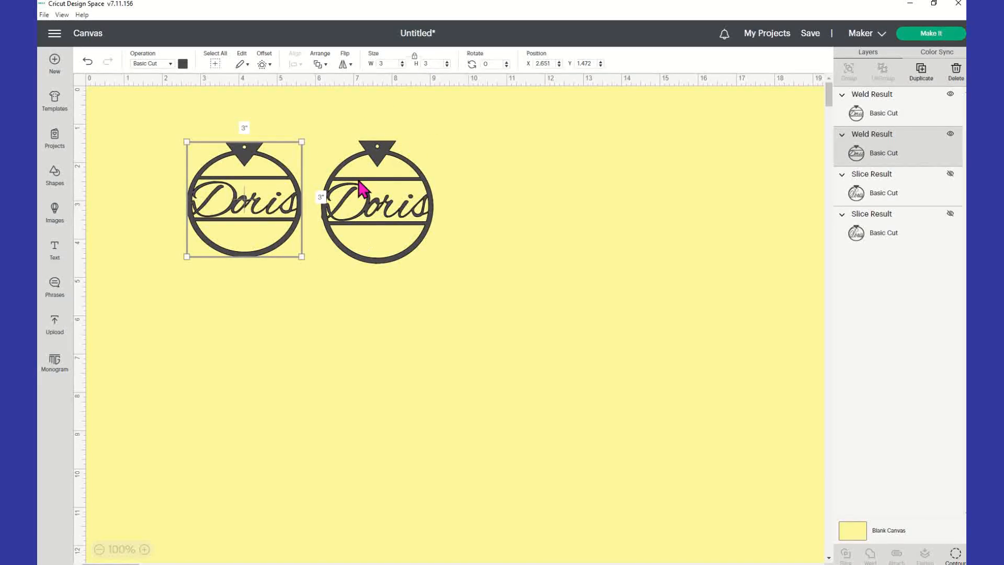
{"action": "left_click", "coordinate": [360, 238]}
Duplicate the resized right ornament, place the copy, and delete the original left ornament.
{"action": "right_click", "coordinate": [386, 206]}
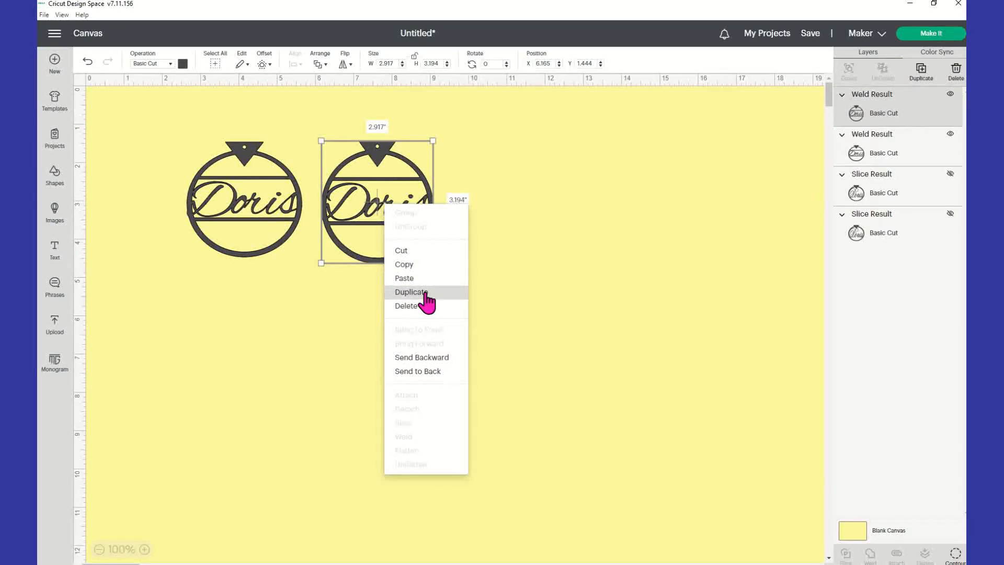
{"action": "left_click", "coordinate": [411, 292]}
{"action": "left_click_drag", "start_coordinate": [552, 404], "coordinate": [503, 236]}
{"action": "left_click", "coordinate": [264, 226]}
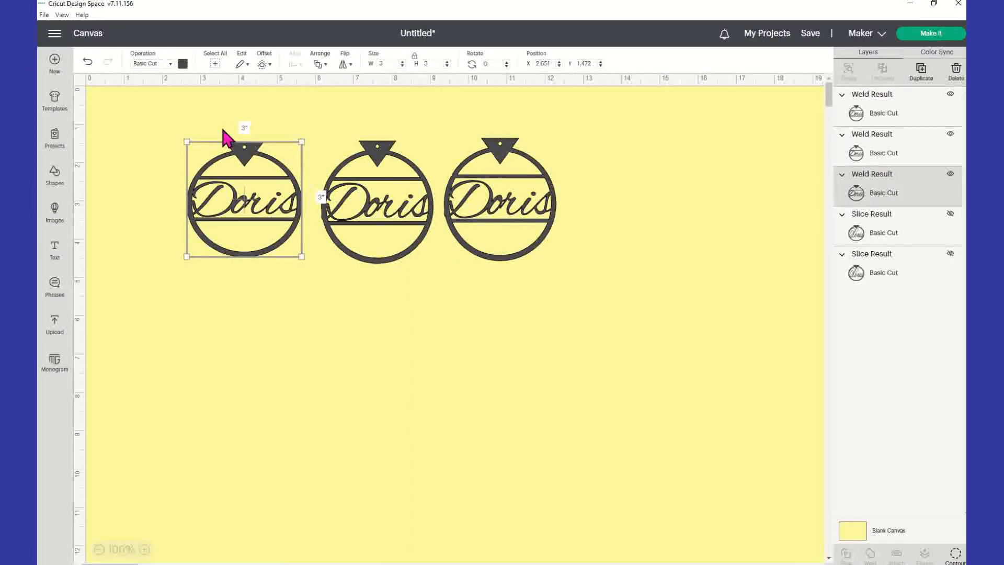
{"action": "key", "text": "Delete"}
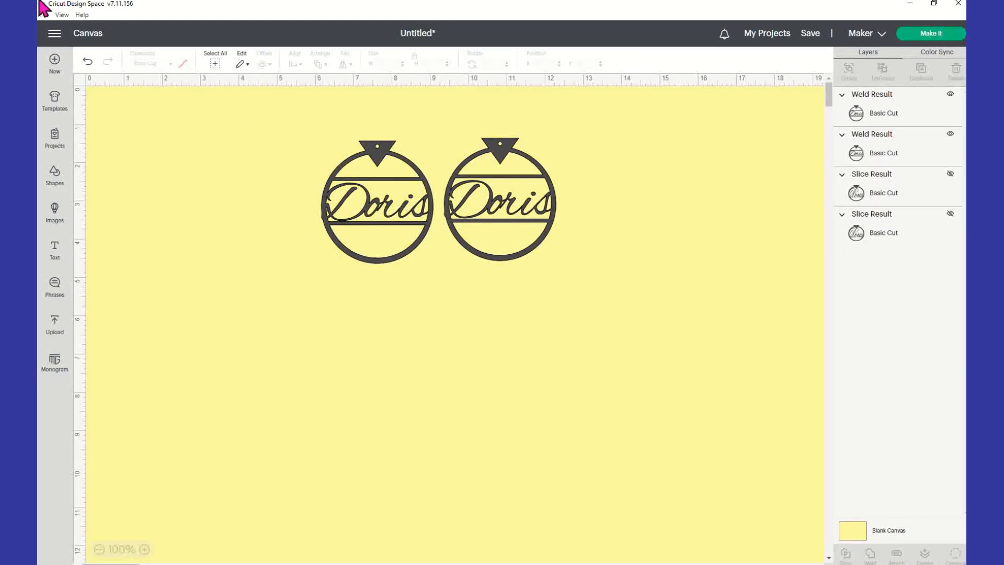
Move the two 2.917 x 3.194-inch Doris tags near the top until they sit side by side, just touching.
{"action": "left_click_drag", "start_coordinate": [394, 225], "coordinate": [370, 207]}
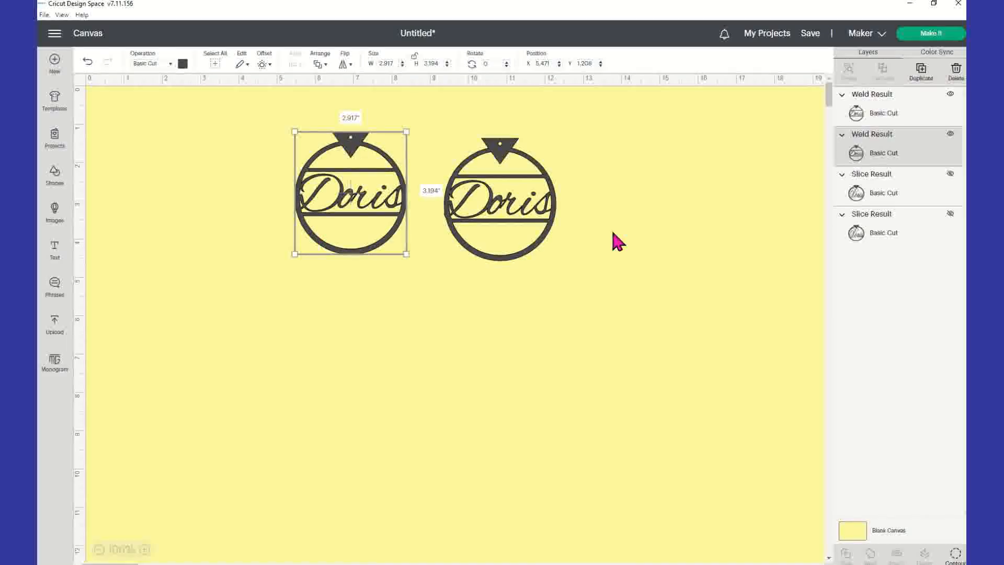
{"action": "mouse_move", "coordinate": [517, 219]}
{"action": "left_mouse_down"}
{"action": "mouse_move", "coordinate": [488, 204]}
{"action": "mouse_move", "coordinate": [502, 217]}
{"action": "left_mouse_up"}
{"action": "left_click", "coordinate": [345, 204]}
{"action": "left_click", "coordinate": [568, 228]}
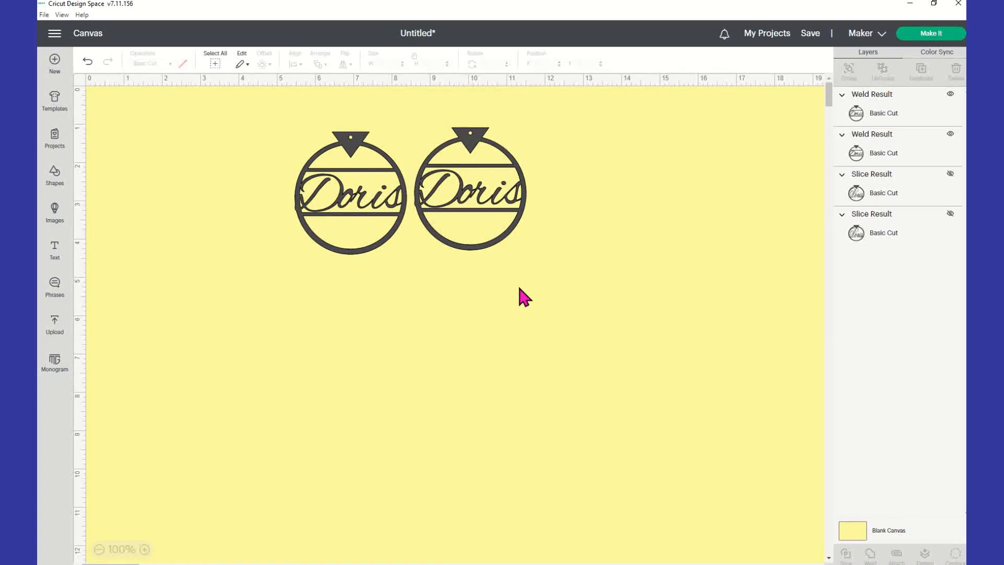
{"action": "left_click_drag", "start_coordinate": [361, 184], "coordinate": [358, 175]}
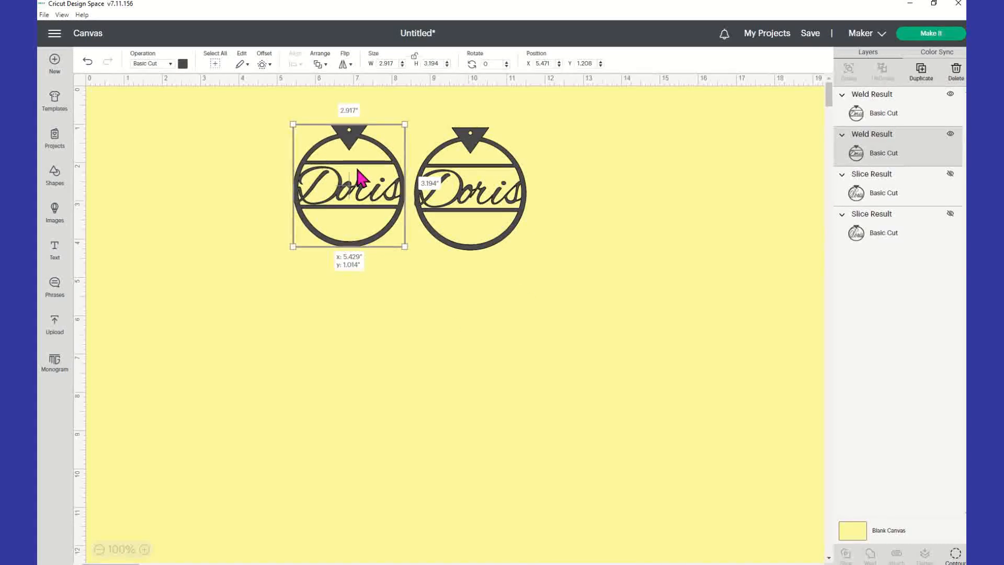
{"action": "left_click_drag", "start_coordinate": [467, 208], "coordinate": [457, 204]}
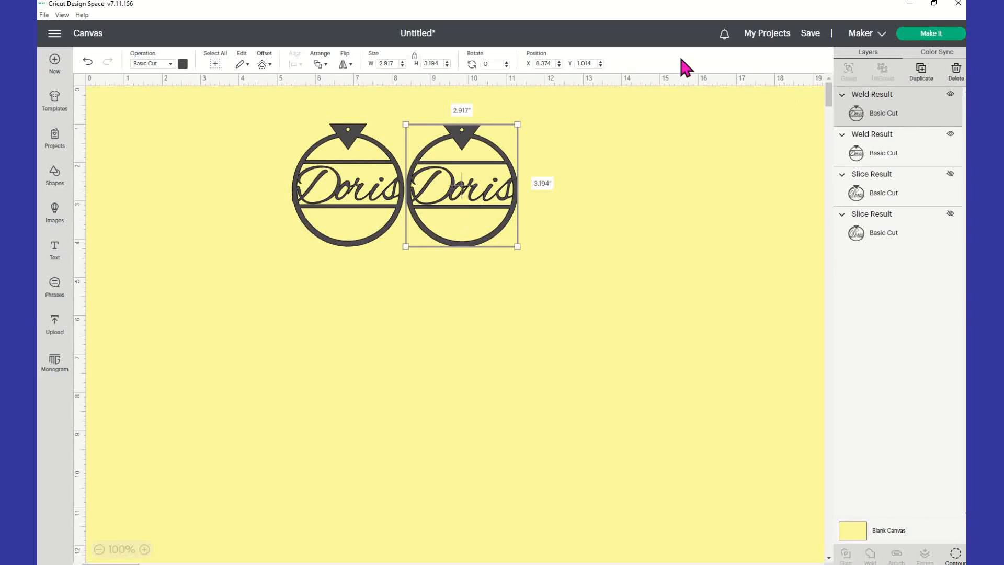
Send the design to Make It, loading the material on a standard mat.
{"action": "left_click", "coordinate": [943, 33]}
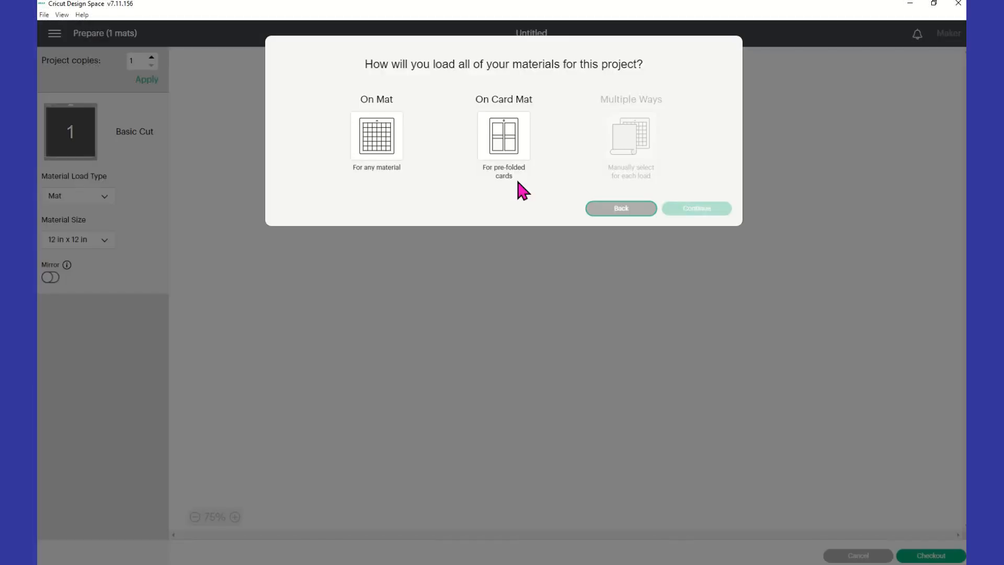
{"action": "left_click", "coordinate": [391, 162]}
{"action": "left_click", "coordinate": [686, 248]}
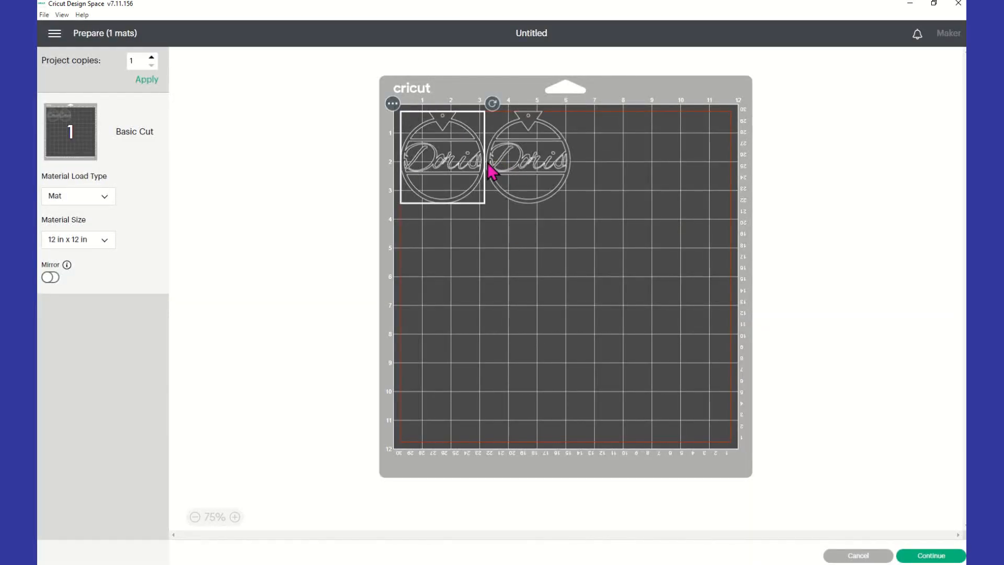
Position both Doris tags side by side near the top-left of the 12 x 12 in mat.
{"action": "left_click_drag", "start_coordinate": [432, 163], "coordinate": [440, 187]}
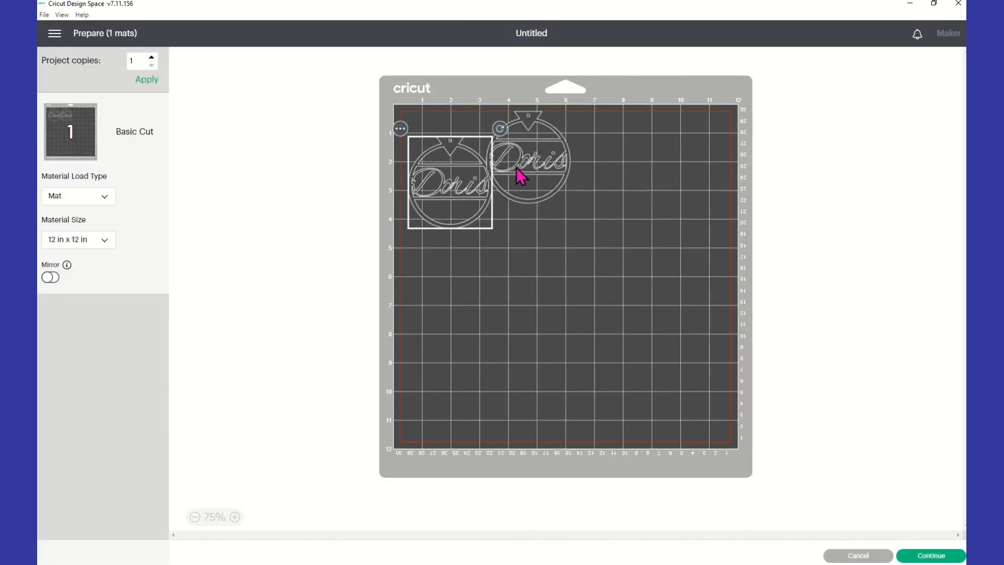
{"action": "left_click", "coordinate": [546, 192]}
{"action": "left_click_drag", "start_coordinate": [543, 164], "coordinate": [554, 184]}
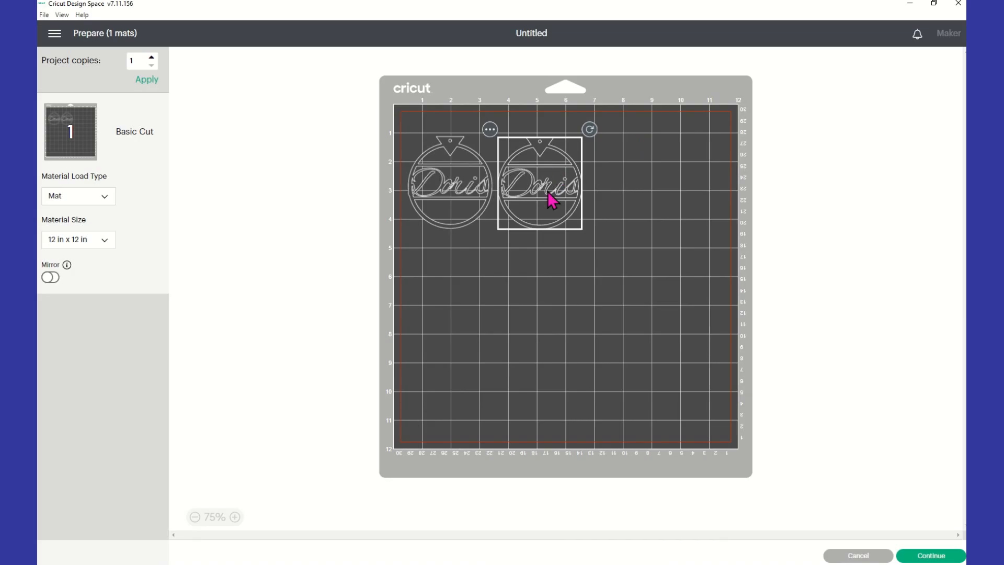
{"action": "left_click", "coordinate": [443, 186]}
{"action": "left_click_drag", "start_coordinate": [449, 188], "coordinate": [461, 191]}
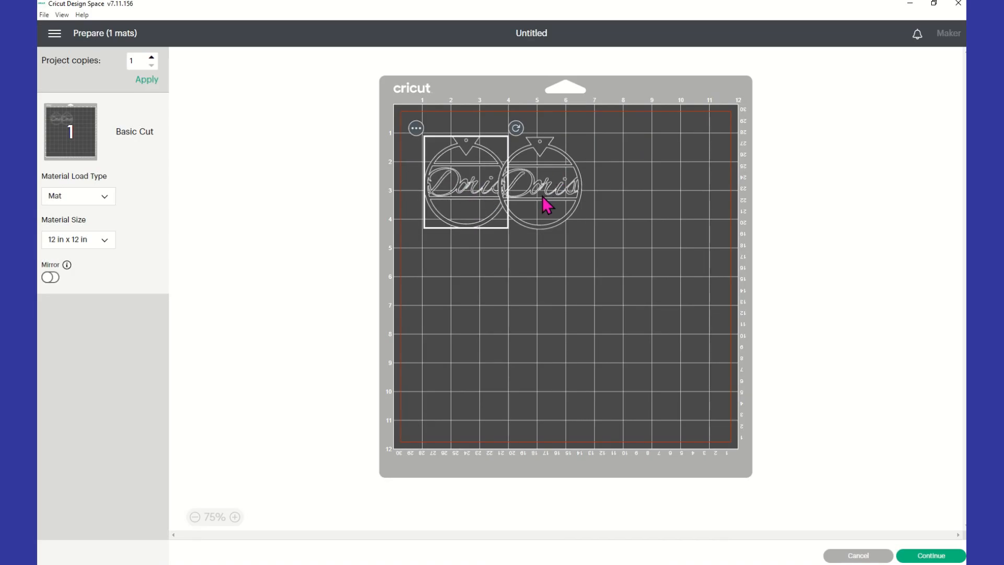
{"action": "left_click", "coordinate": [560, 204]}
{"action": "left_click_drag", "start_coordinate": [562, 205], "coordinate": [572, 197]}
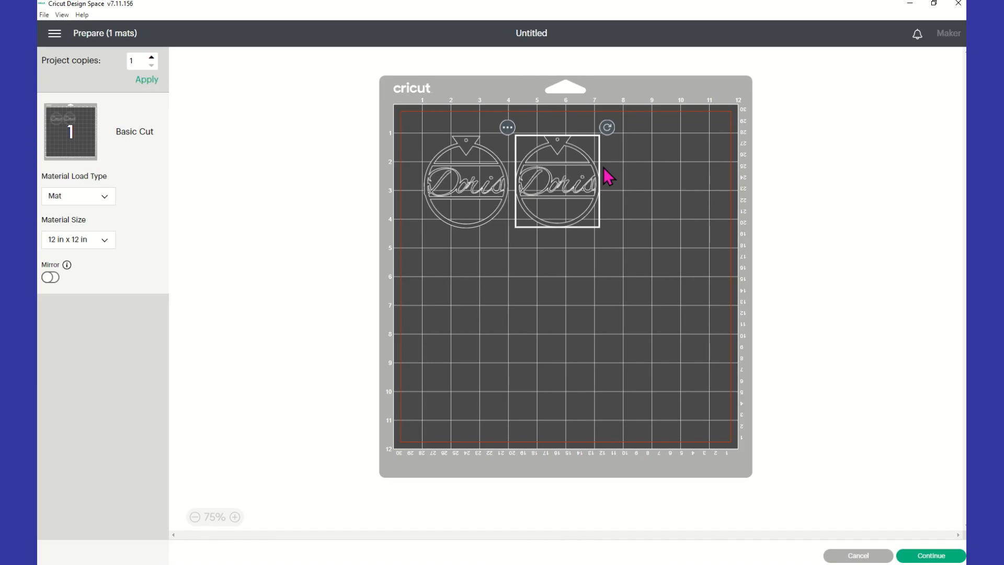
{"action": "left_click", "coordinate": [826, 230]}
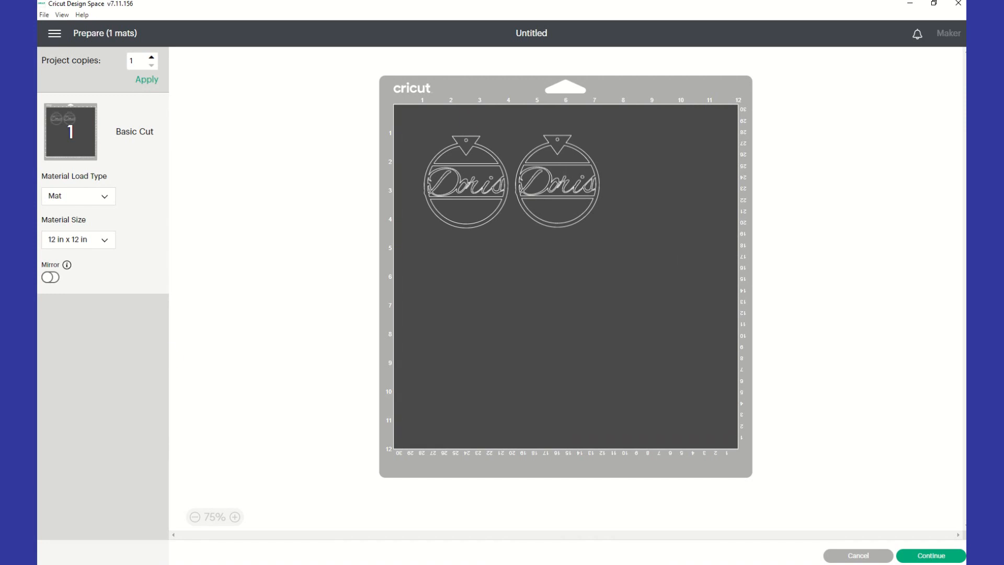
Search the materials for 'veneer' and choose Natural Wood Veneer as the base material.
{"action": "left_click", "coordinate": [941, 557]}
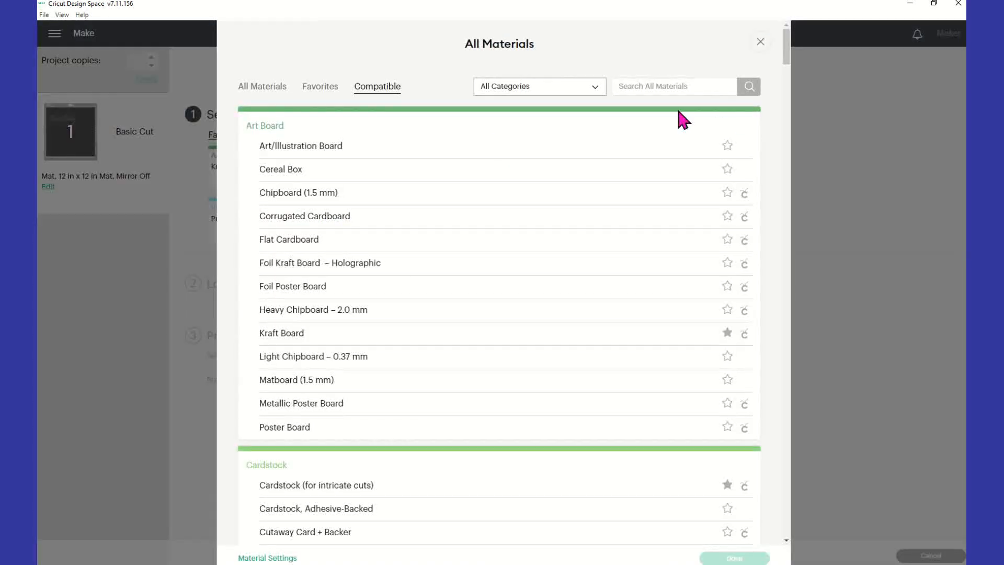
{"action": "left_click", "coordinate": [667, 89]}
{"action": "type", "text": "veneer"}
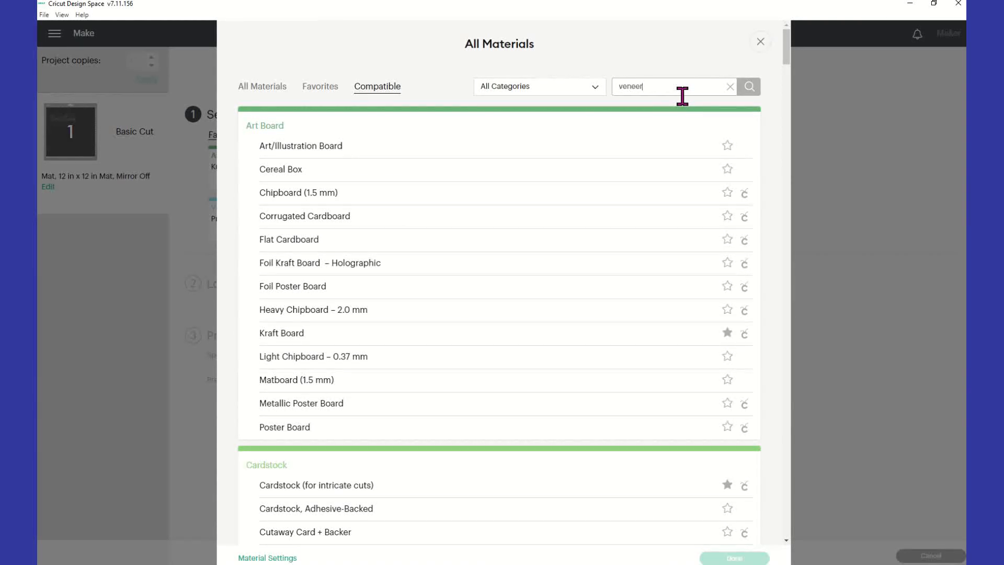
{"action": "left_click", "coordinate": [750, 88]}
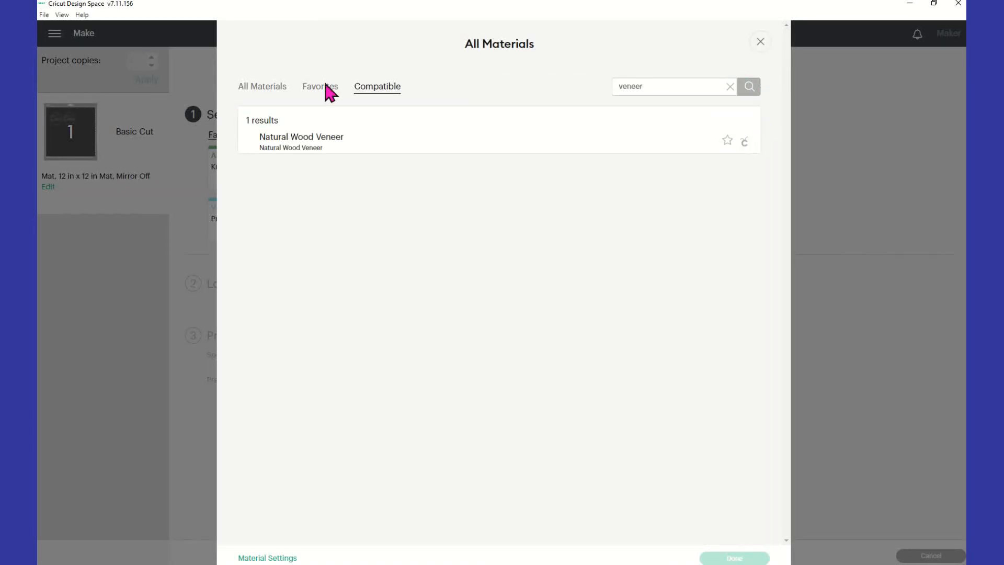
{"action": "left_click", "coordinate": [324, 146]}
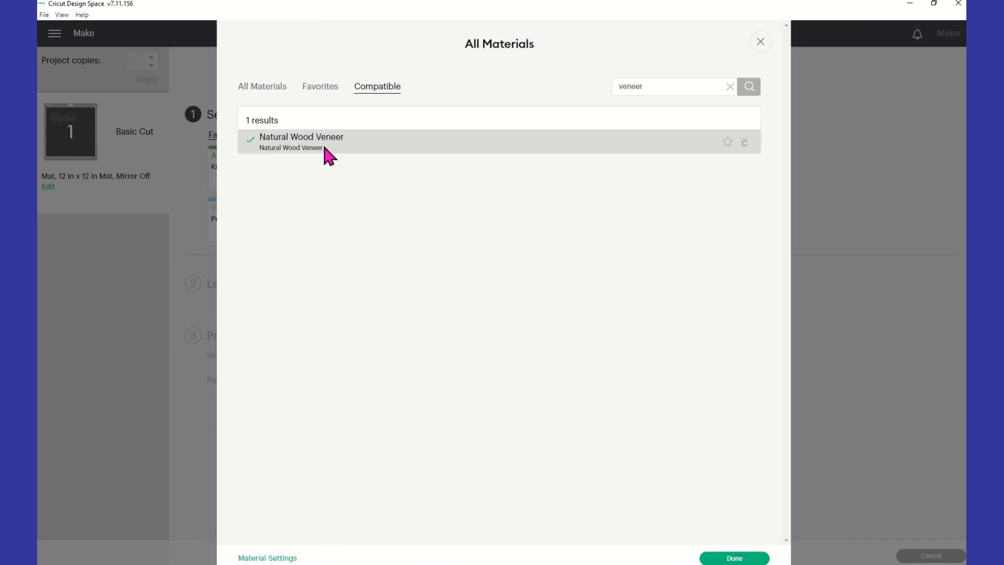
{"action": "left_click", "coordinate": [720, 558]}
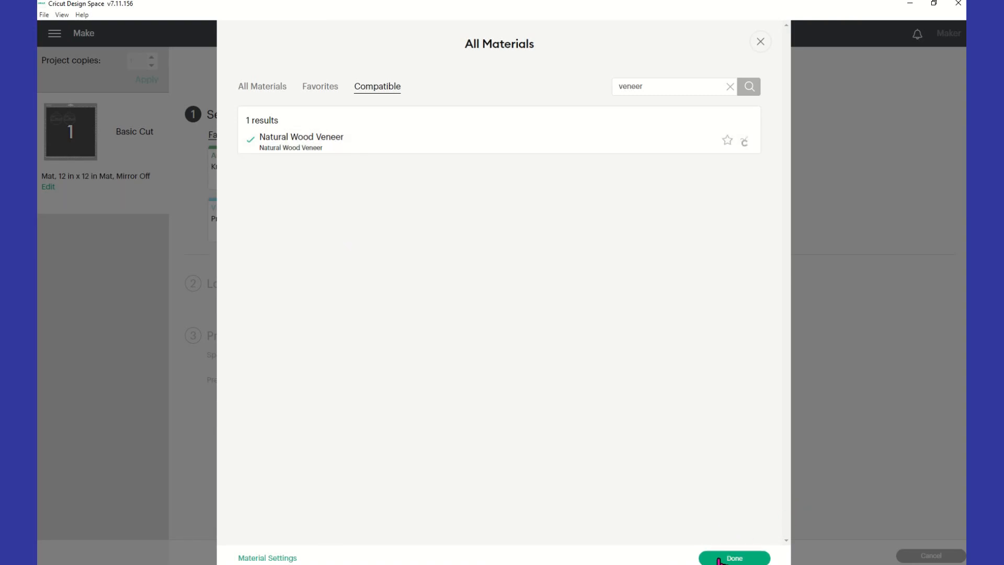